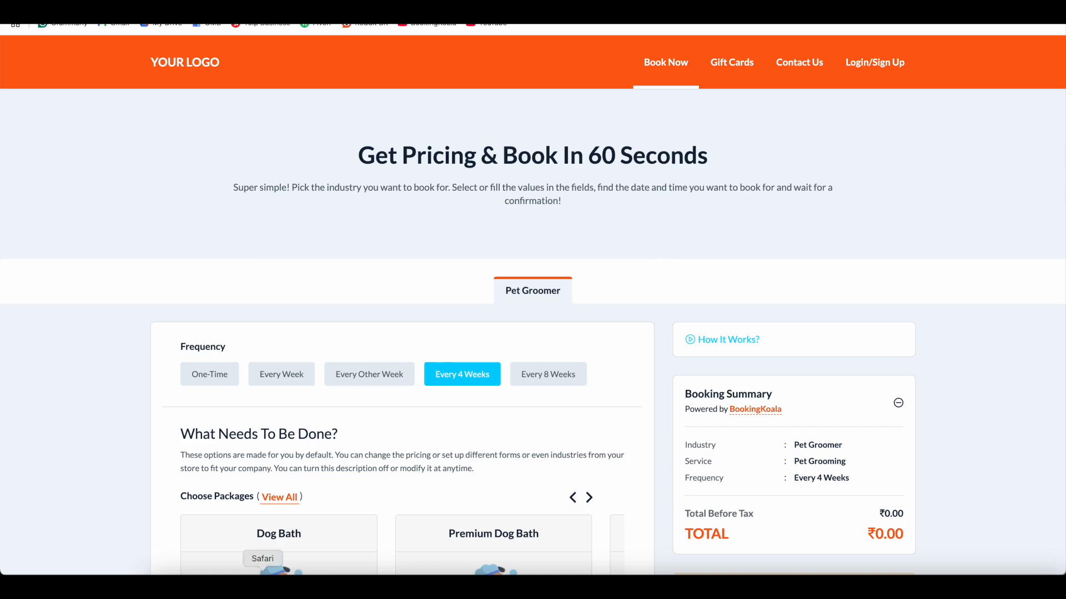
In the admin window, go through the Leads list to the Abandon Cart (HOT Leads) funnel board.
click(309, 587)
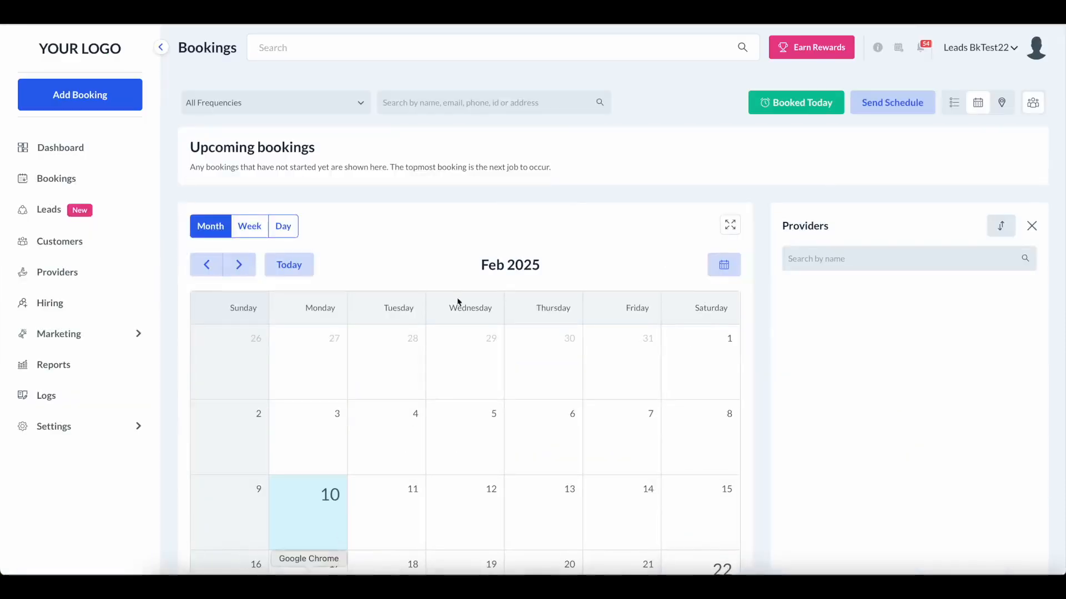
click(49, 211)
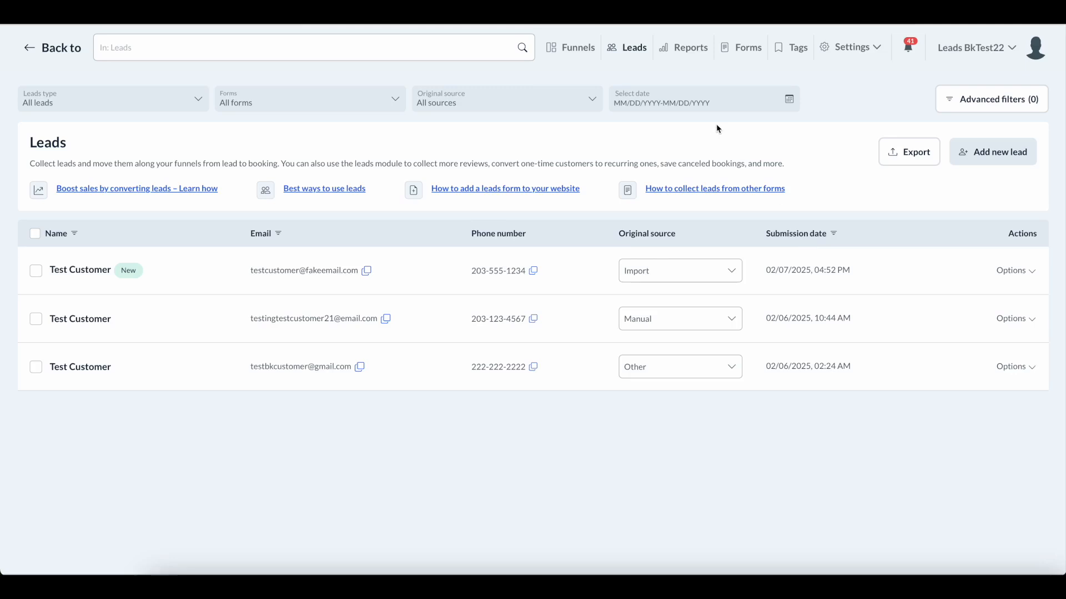
click(571, 55)
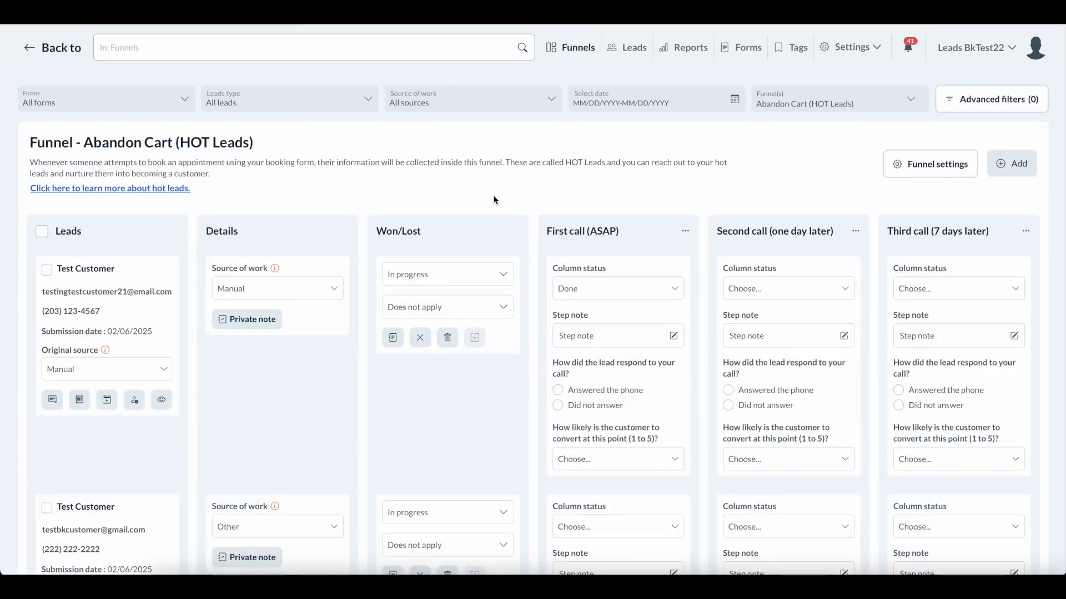
Review the Funnel(s) list keeping Abandon Cart selected, then bring up the public Pet Groomer booking page.
click(796, 109)
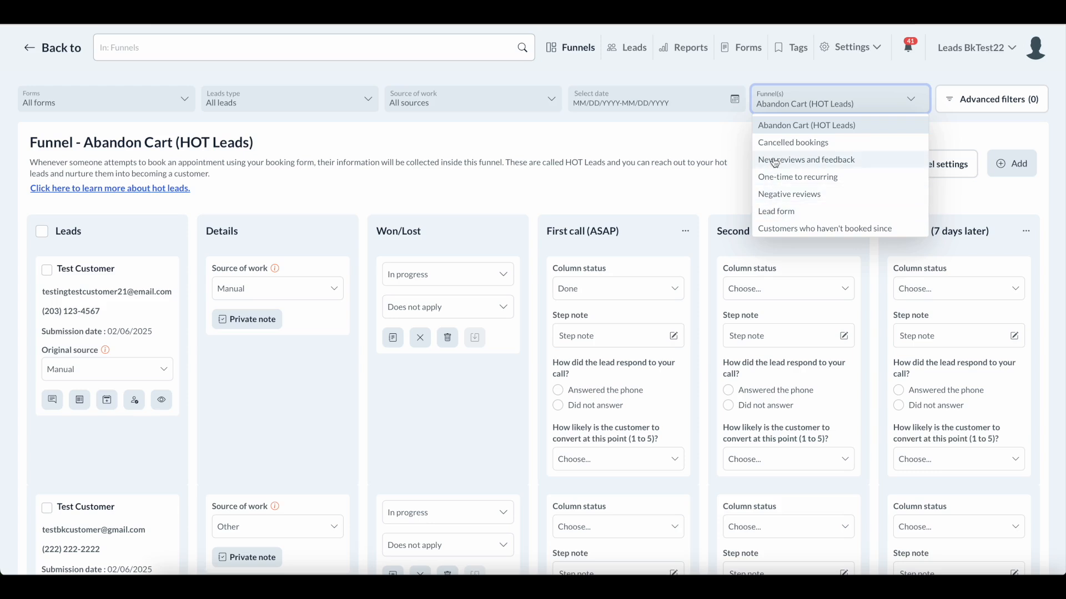
click(778, 131)
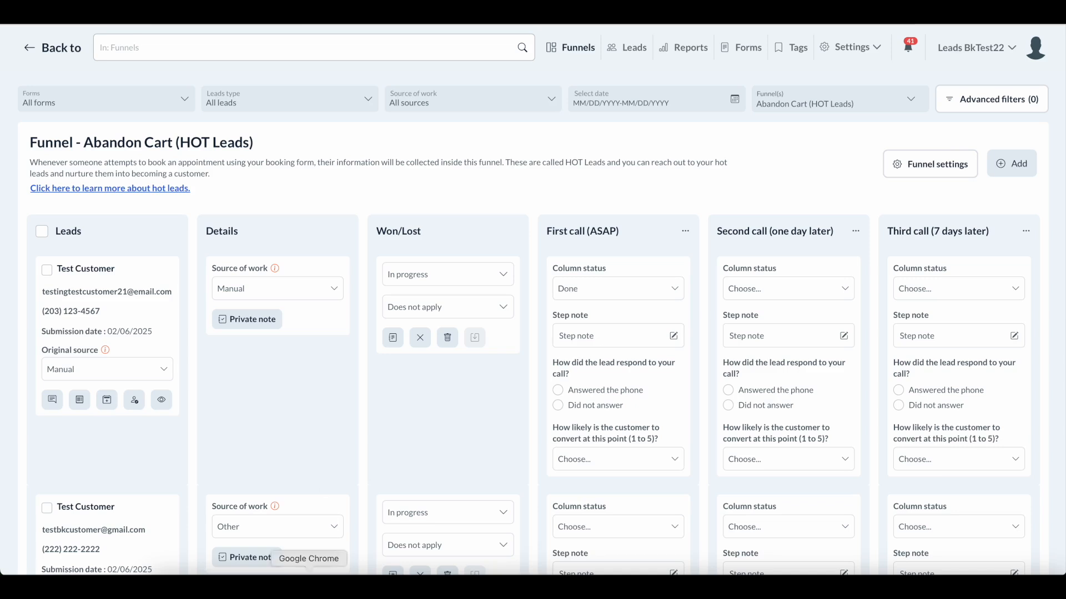
click(309, 573)
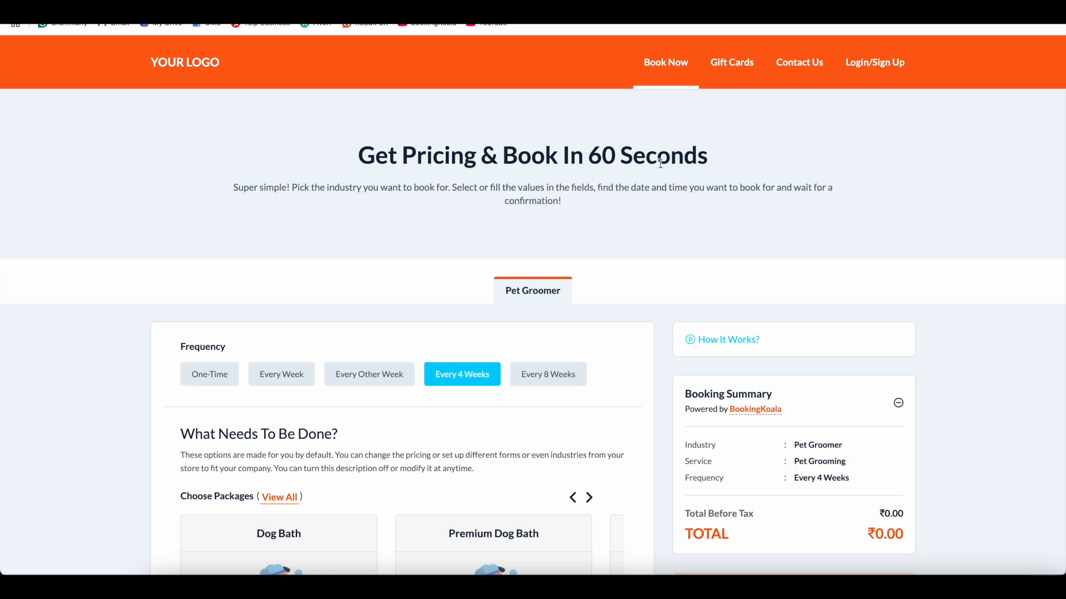
scroll(661, 333, down, 3)
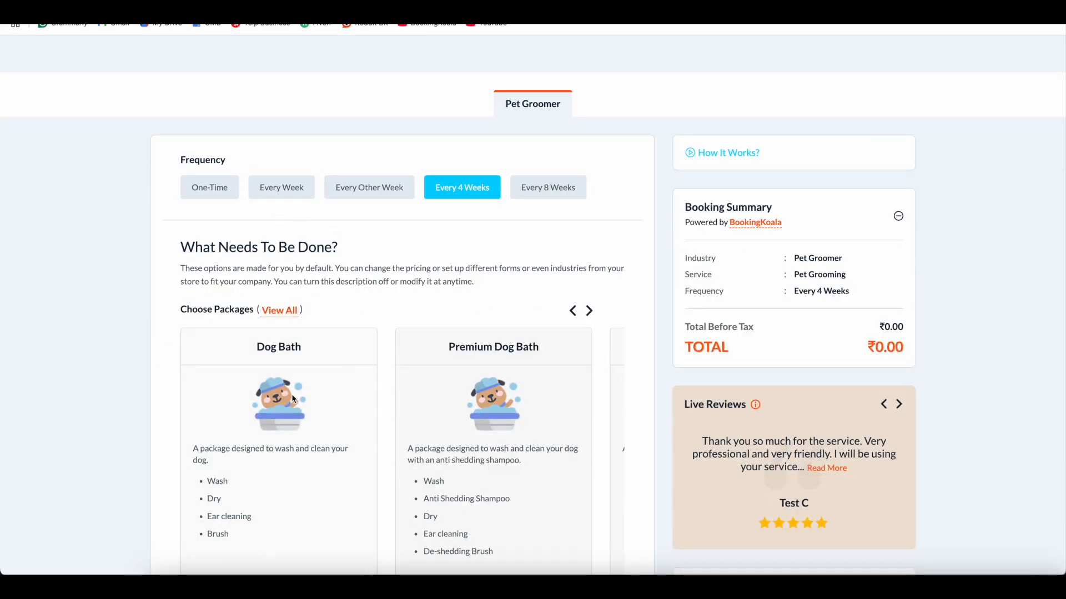
scroll(298, 391, up, 1)
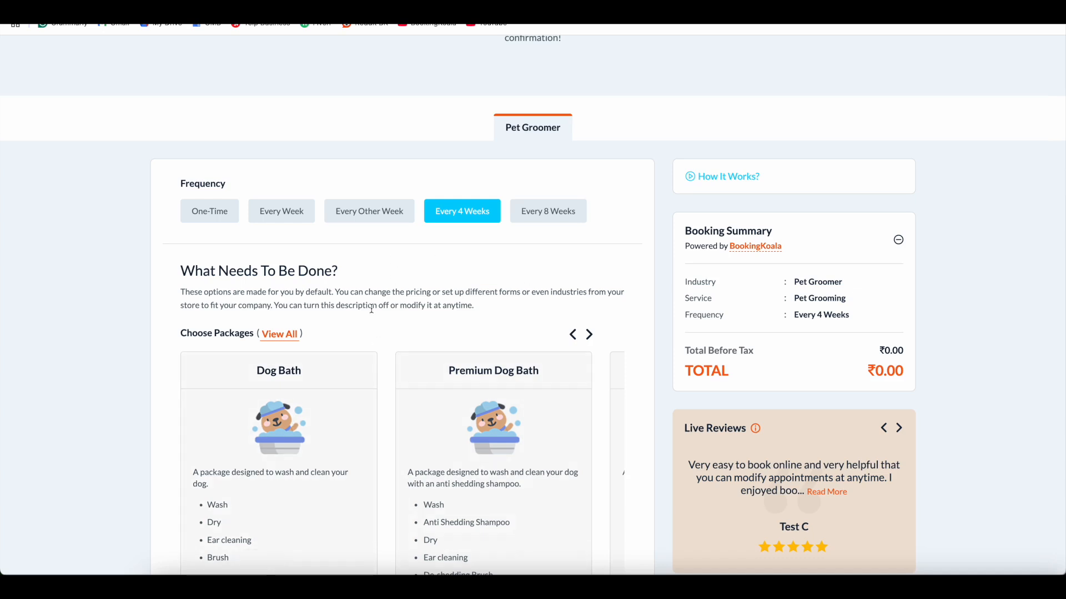
scroll(371, 309, down, 1)
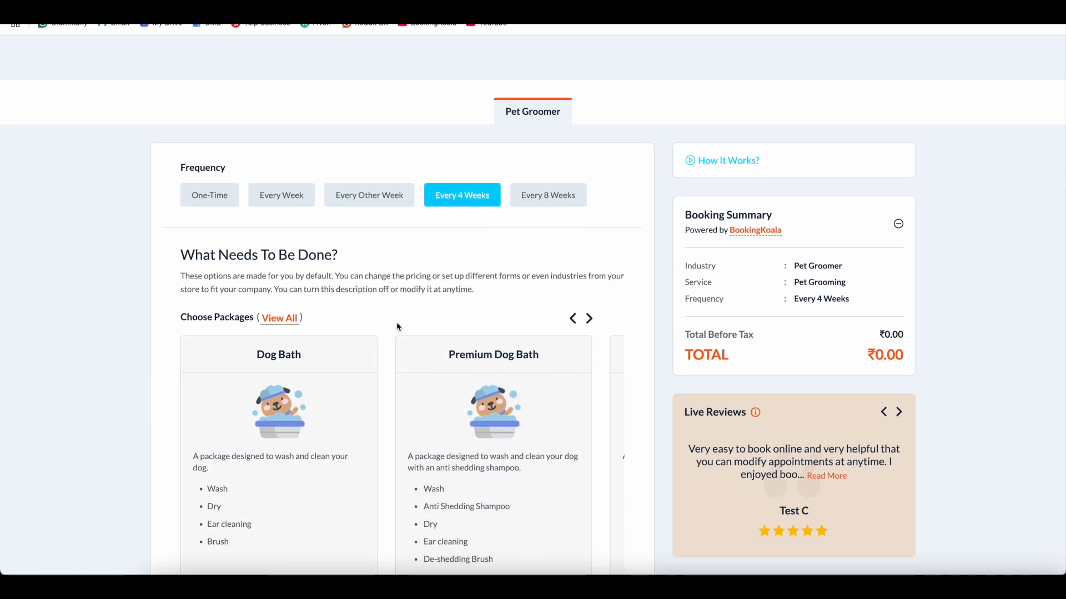
scroll(499, 311, up, 4)
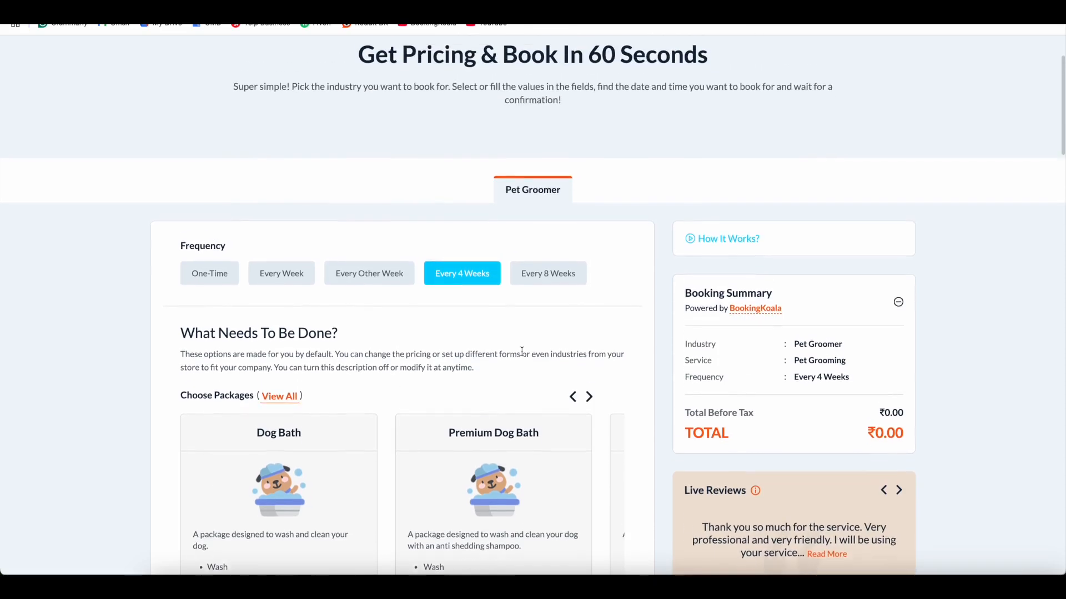
scroll(633, 300, down, 1)
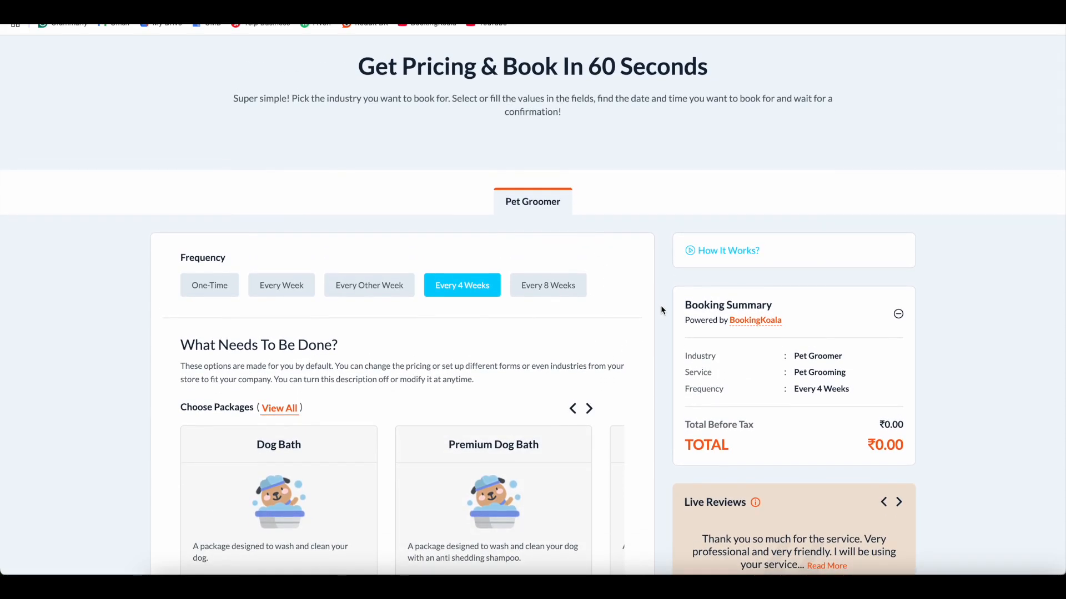
scroll(641, 322, down, 2)
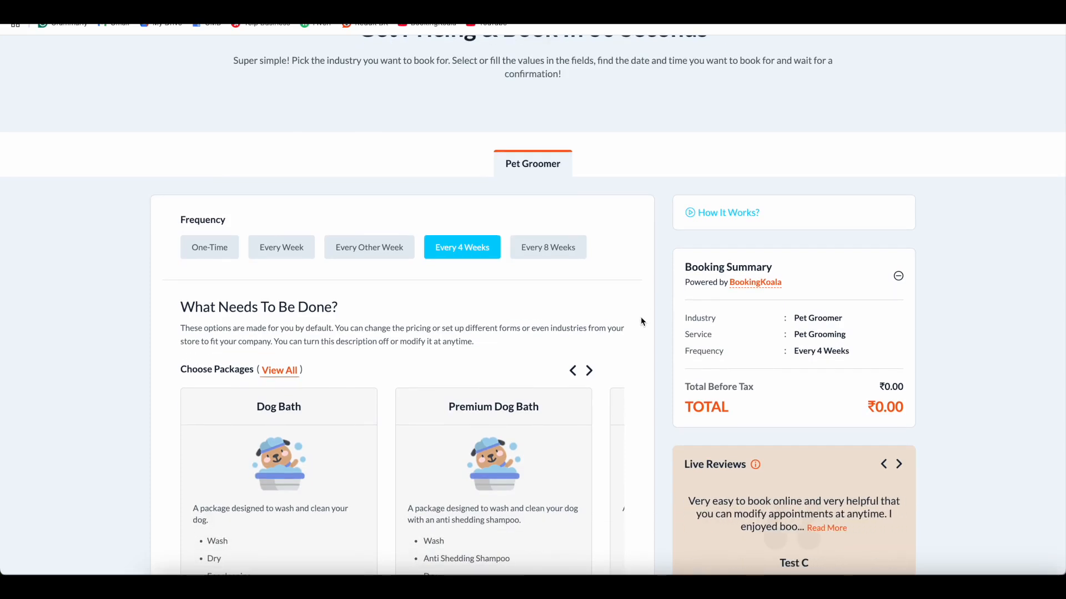
scroll(649, 323, down, 2)
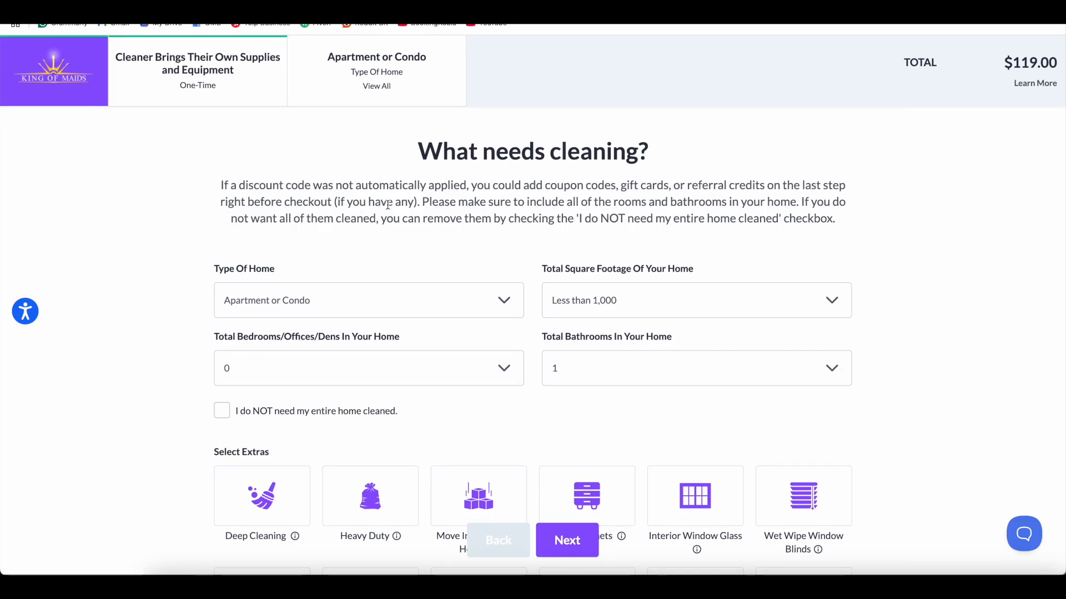
scroll(393, 202, down, 1)
scroll(397, 211, up, 1)
scroll(910, 166, down, 6)
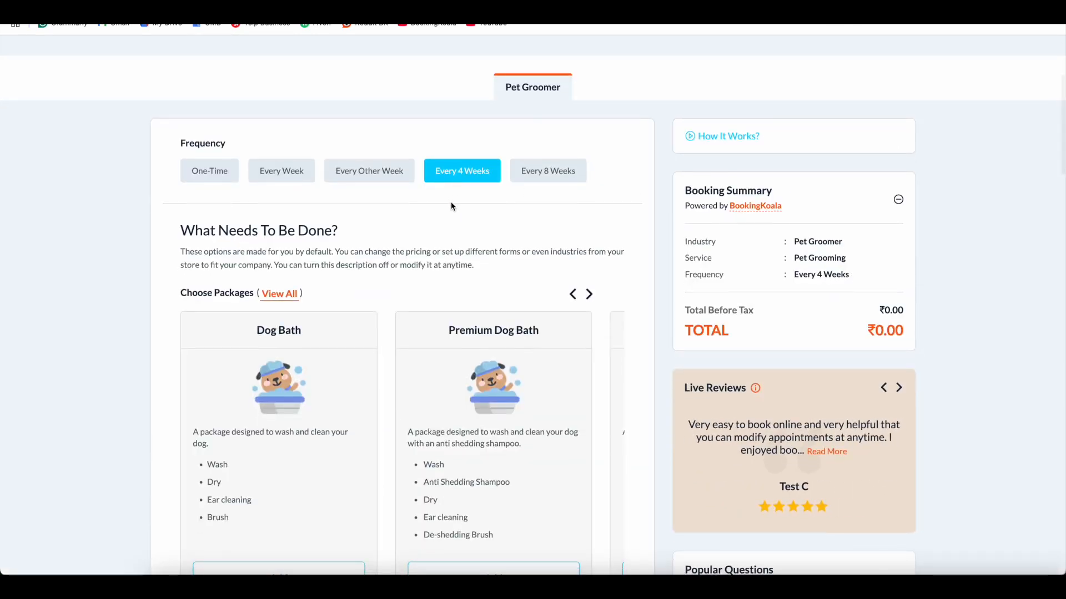
scroll(488, 177, up, 3)
scroll(502, 210, down, 3)
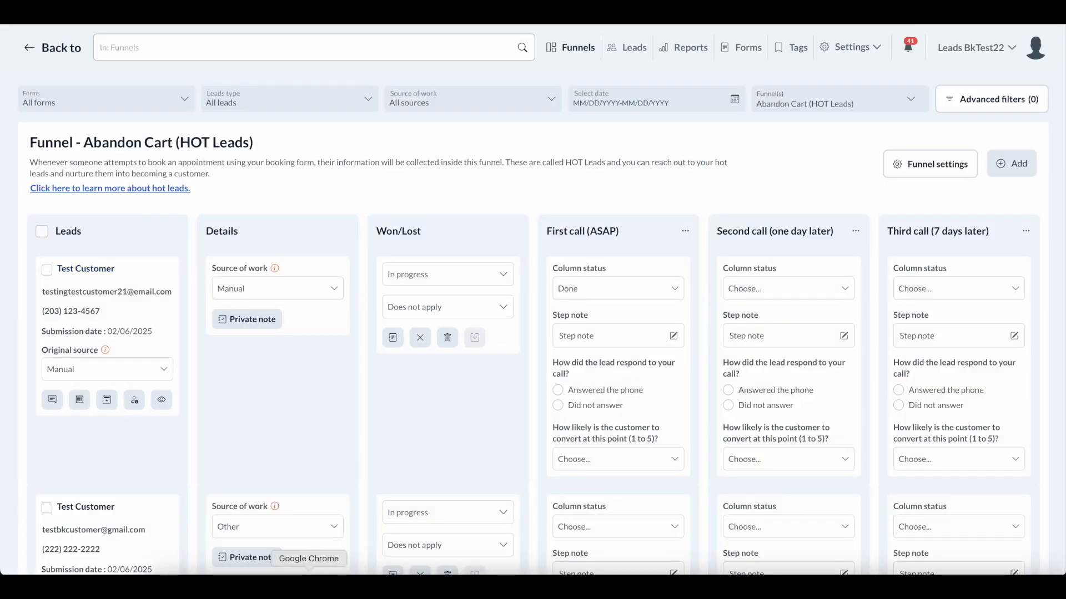
click(309, 587)
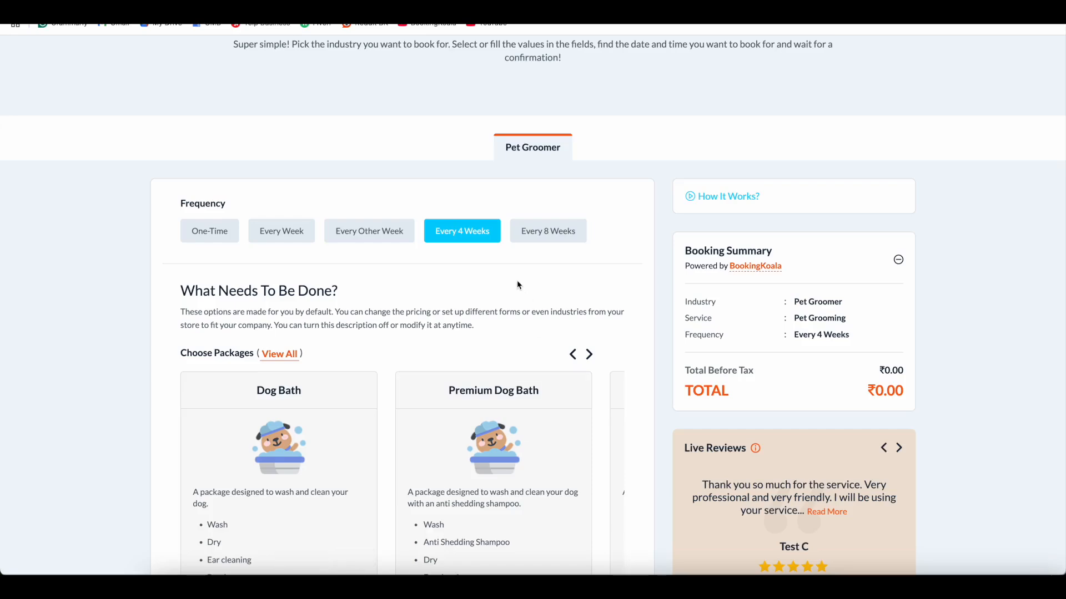
Add the Dog Bath package and the Nail Clipping extra to the booking.
scroll(518, 285, down, 5)
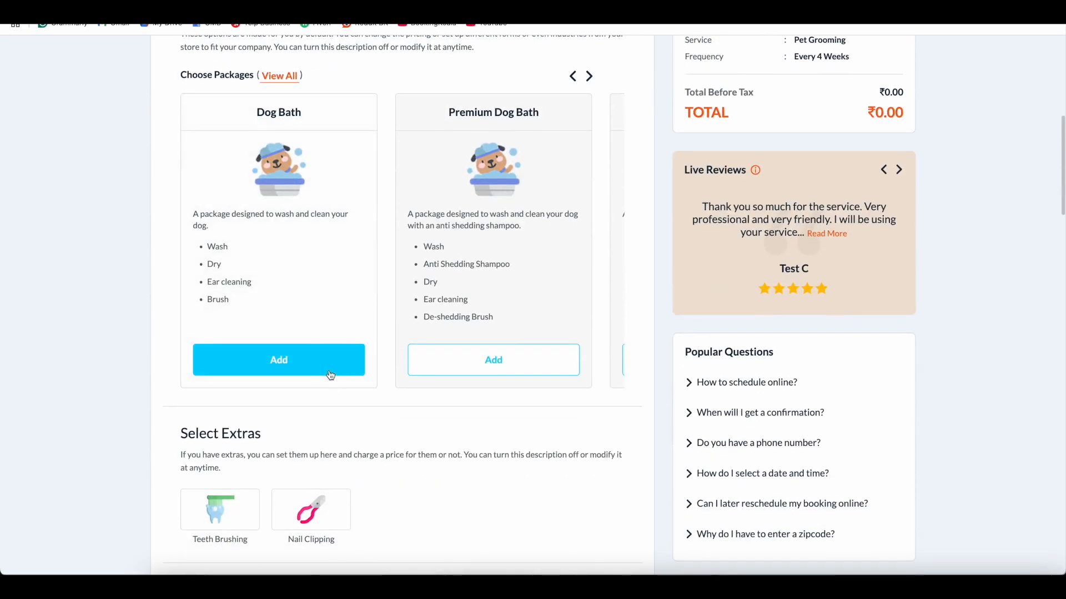
click(330, 376)
scroll(476, 364, down, 6)
click(322, 265)
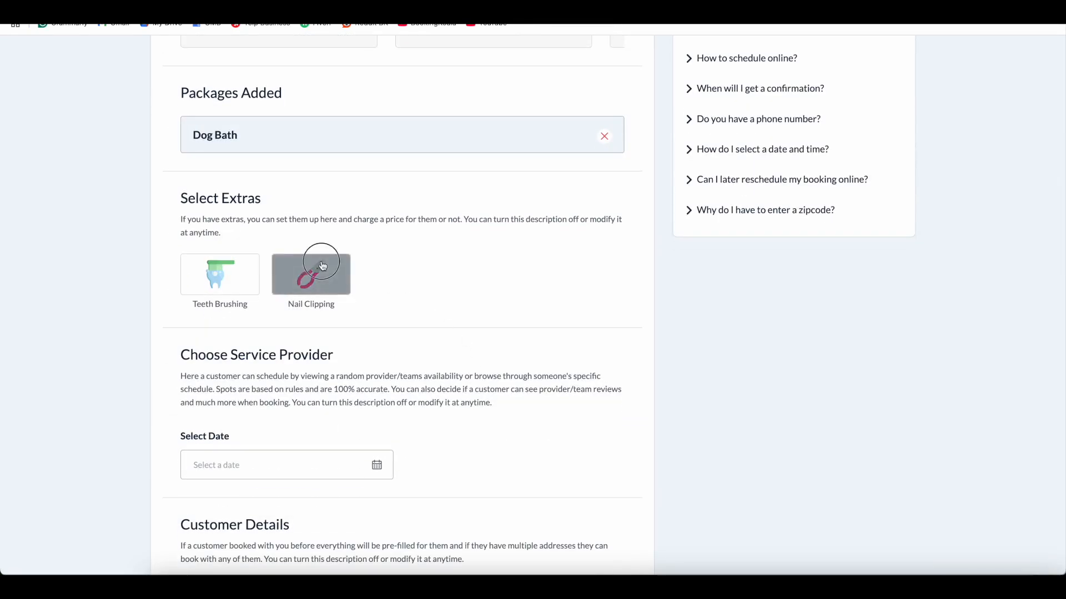
scroll(457, 300, down, 7)
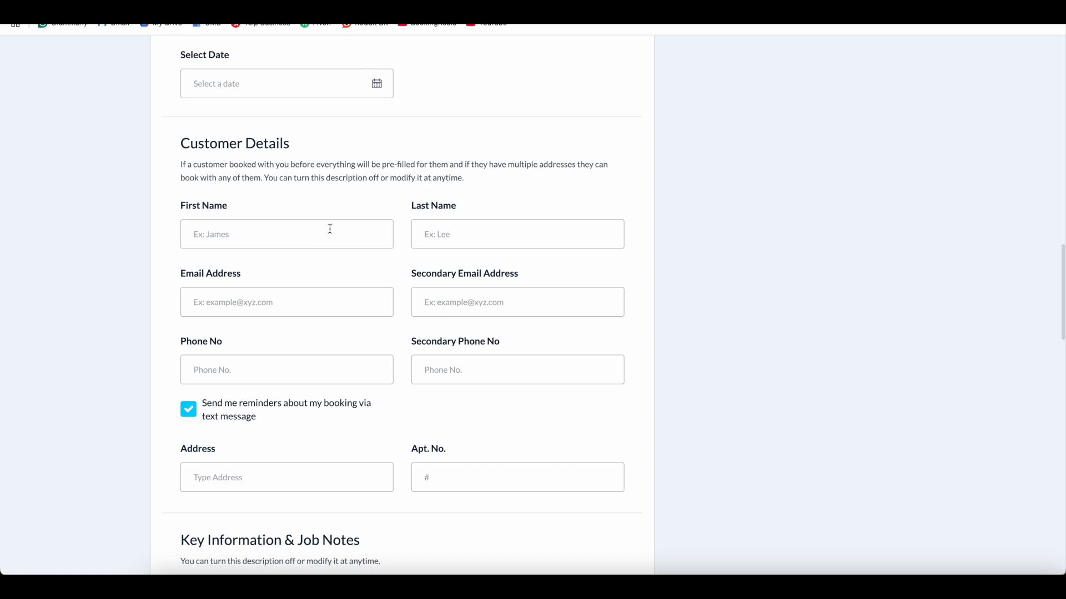
Enter the customer's first name, last name and e-mail address, then return to the funnel board.
click(296, 234)
text(F)
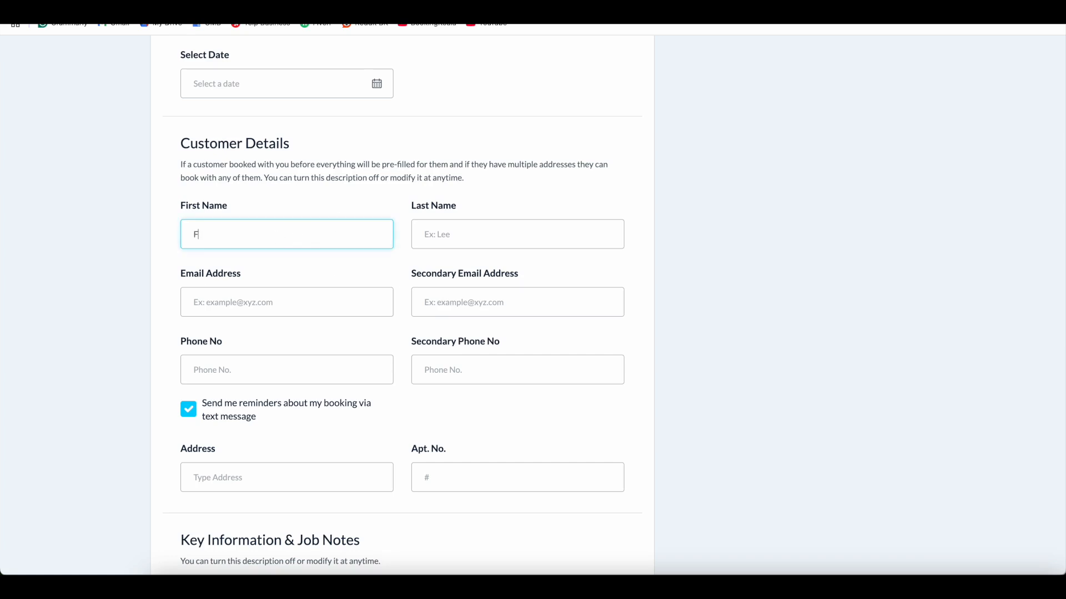
text(ilip)
key(Tab)
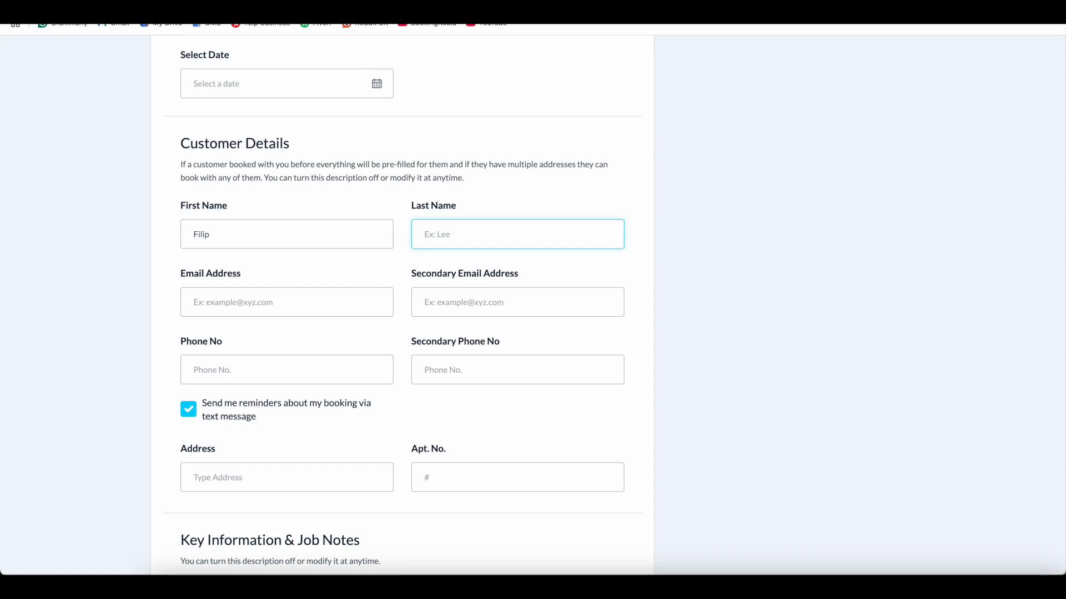
text(B)
click(299, 304)
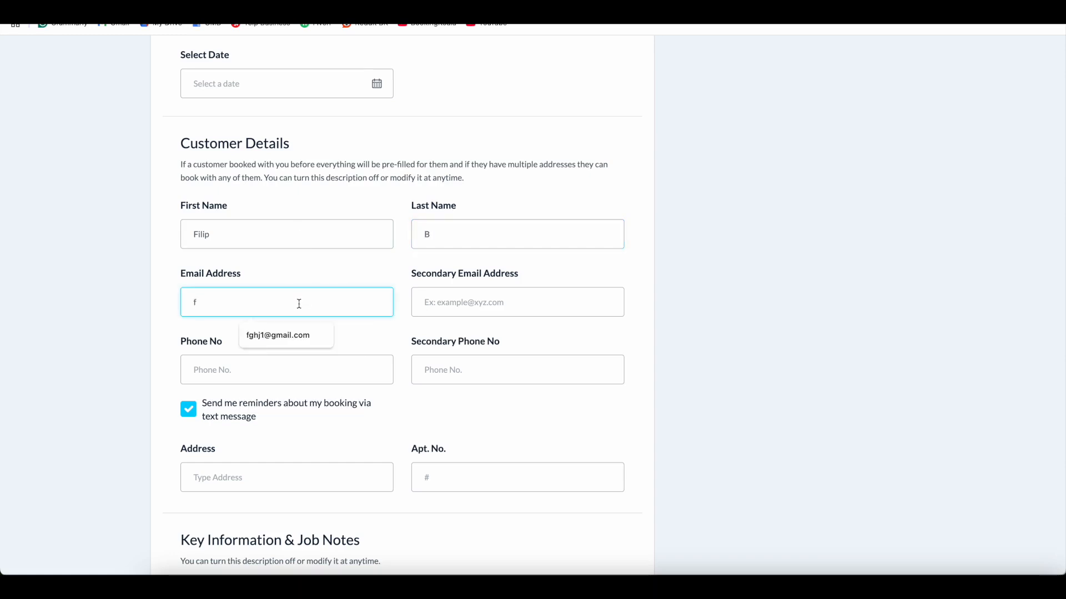
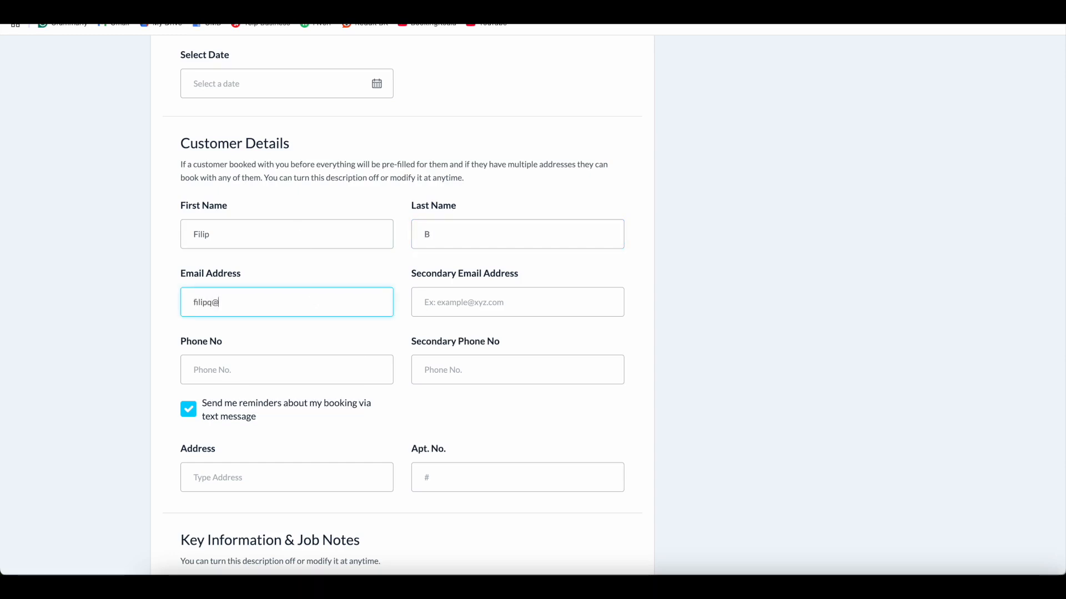
click(714, 380)
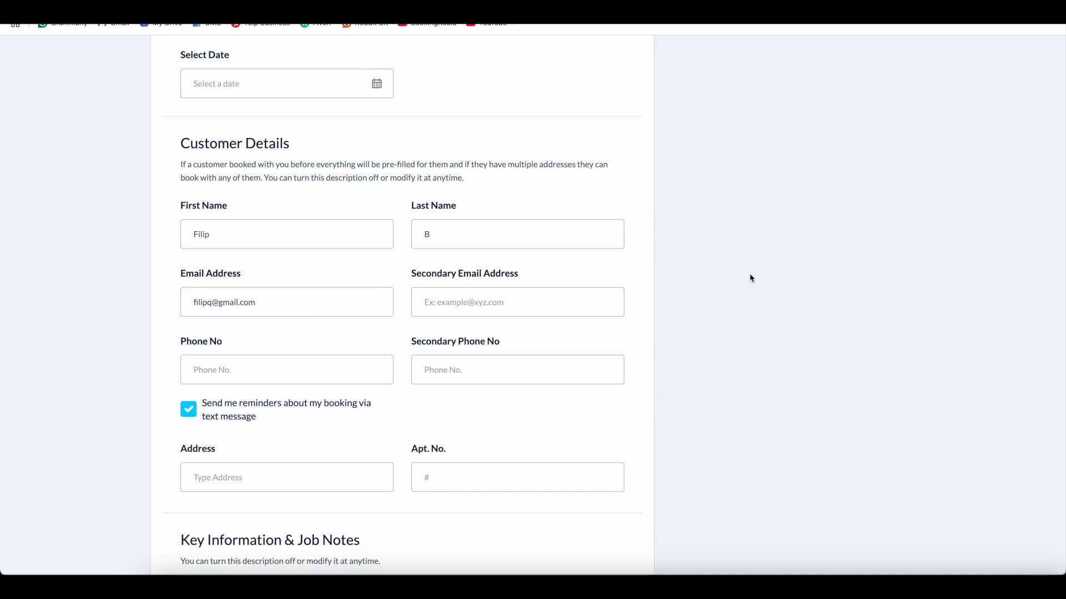
scroll(761, 285, up, 15)
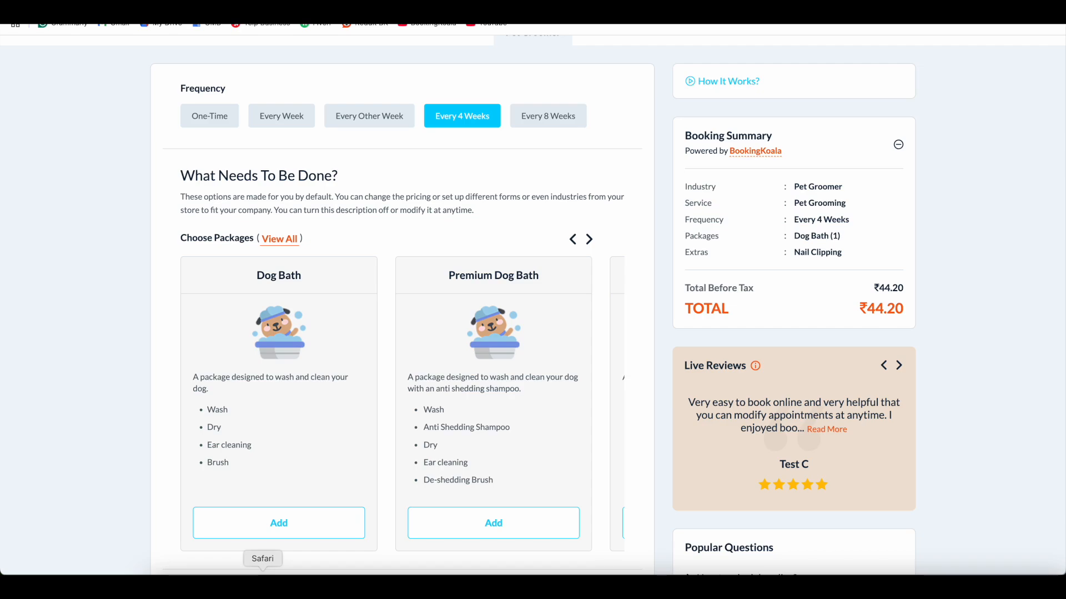
click(263, 573)
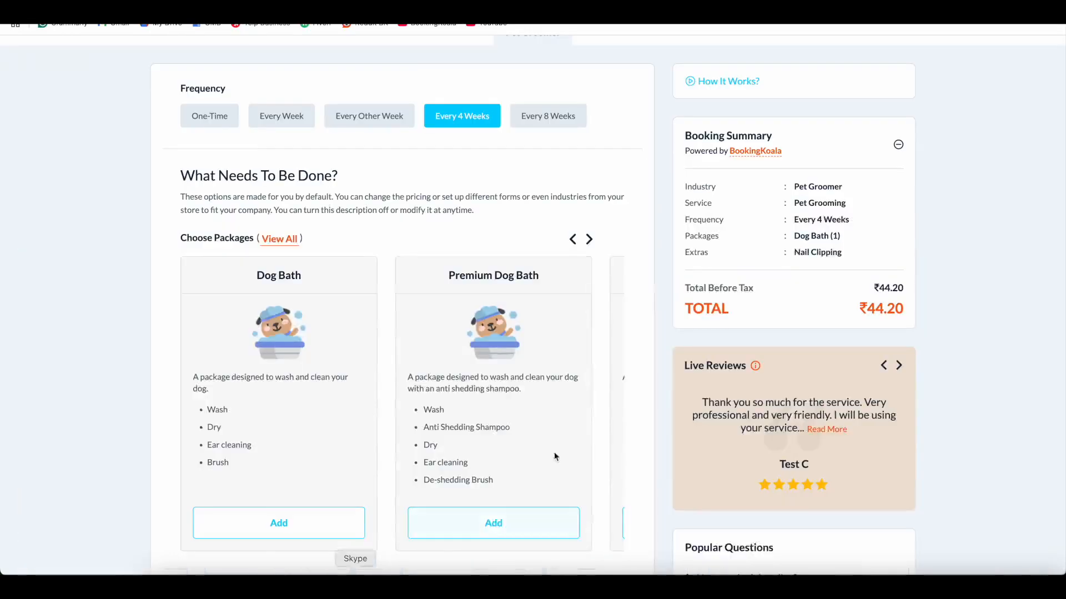
Scroll down the booking form still holding the Dog Bath package and Nail Clipping extra.
scroll(555, 444, down, 10)
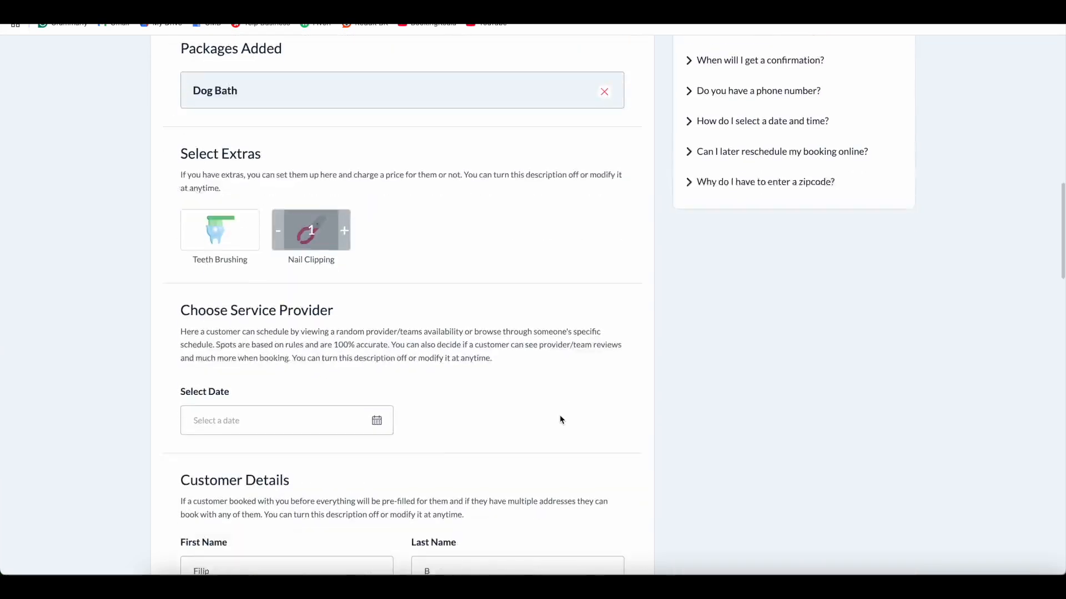
Scroll through the booking form, then bring back the funnel board showing the 02/10/2025 lead.
scroll(560, 420, down, 8)
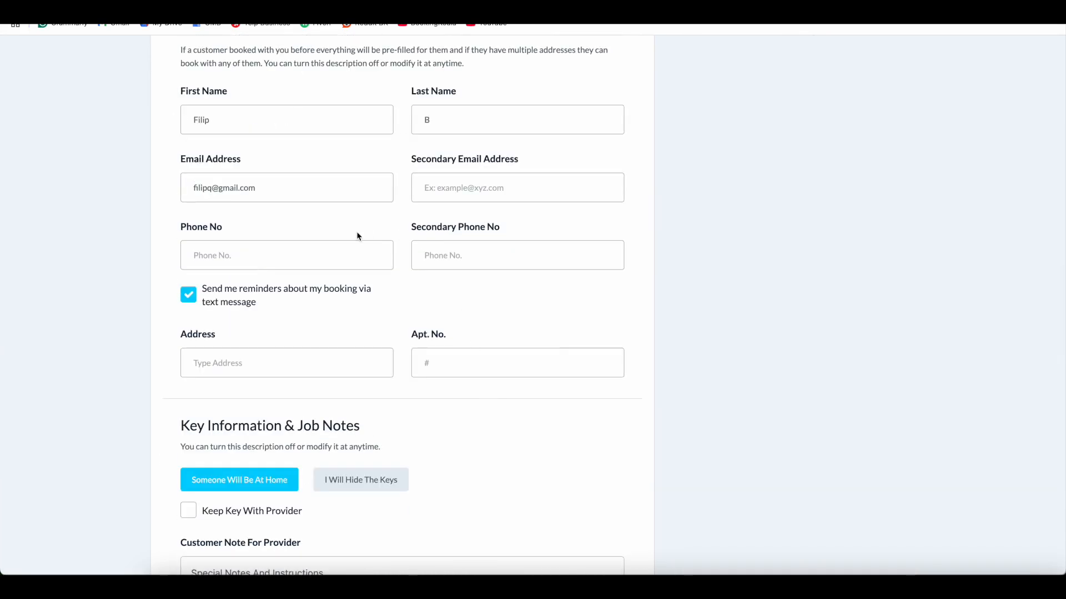
scroll(675, 316, up, 1)
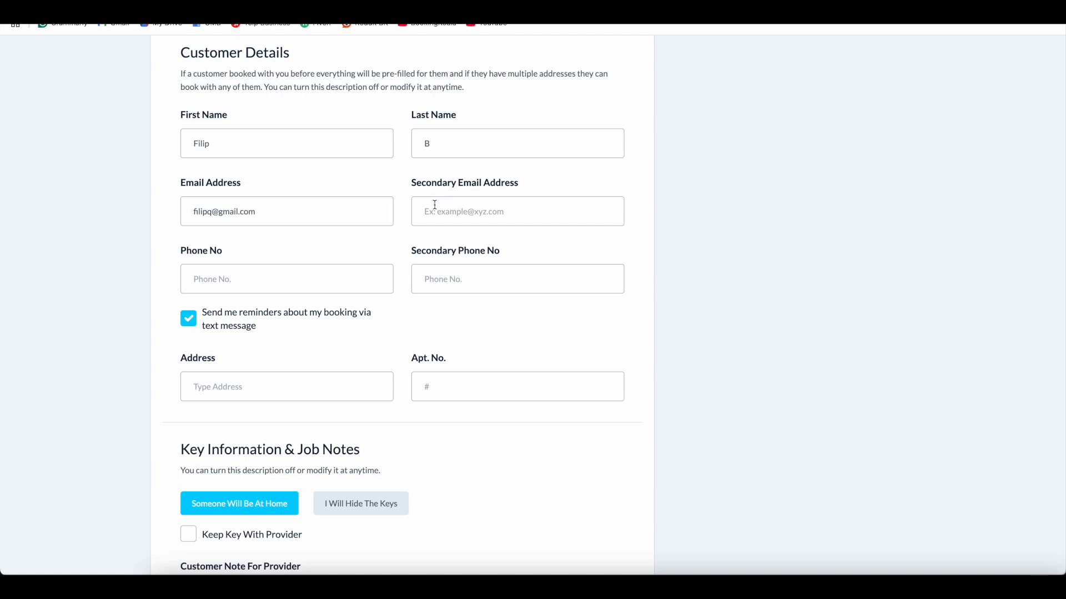
scroll(520, 270, up, 1)
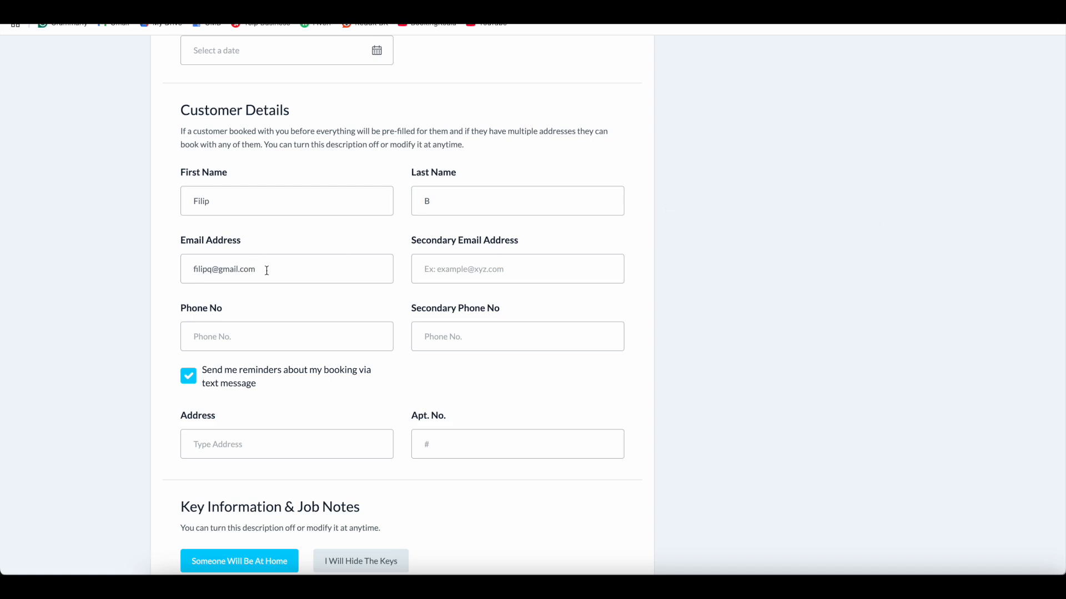
scroll(455, 273, down, 1)
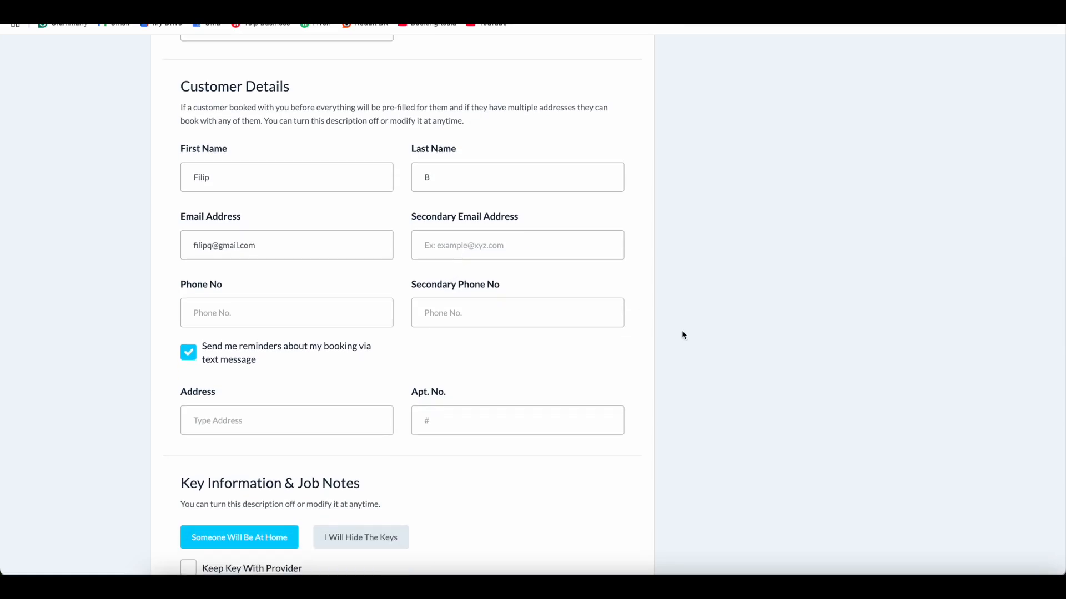
scroll(681, 335, up, 3)
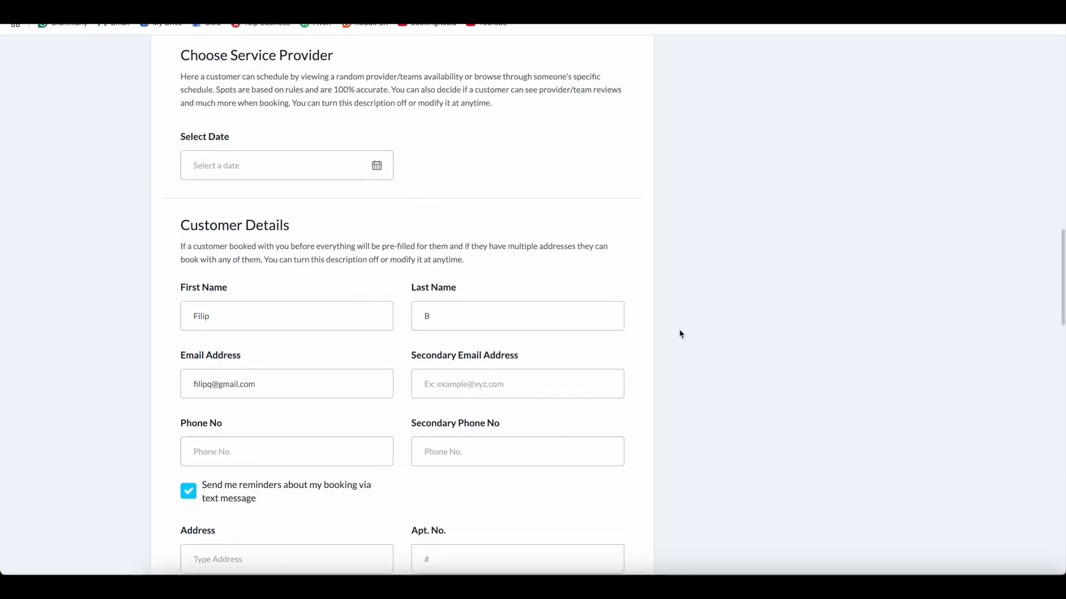
scroll(697, 271, up, 4)
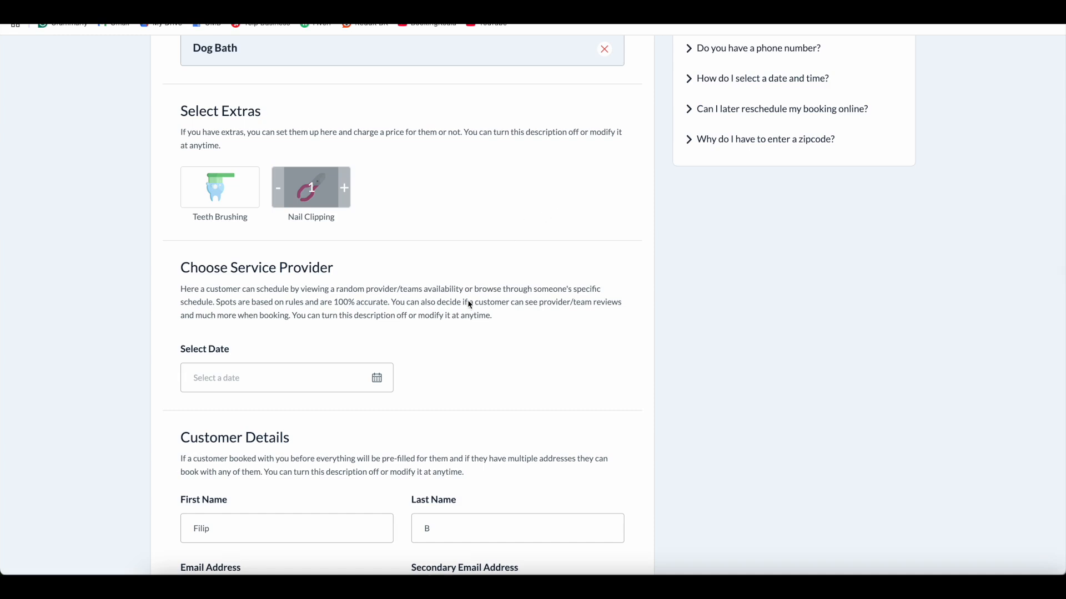
scroll(654, 325, up, 2)
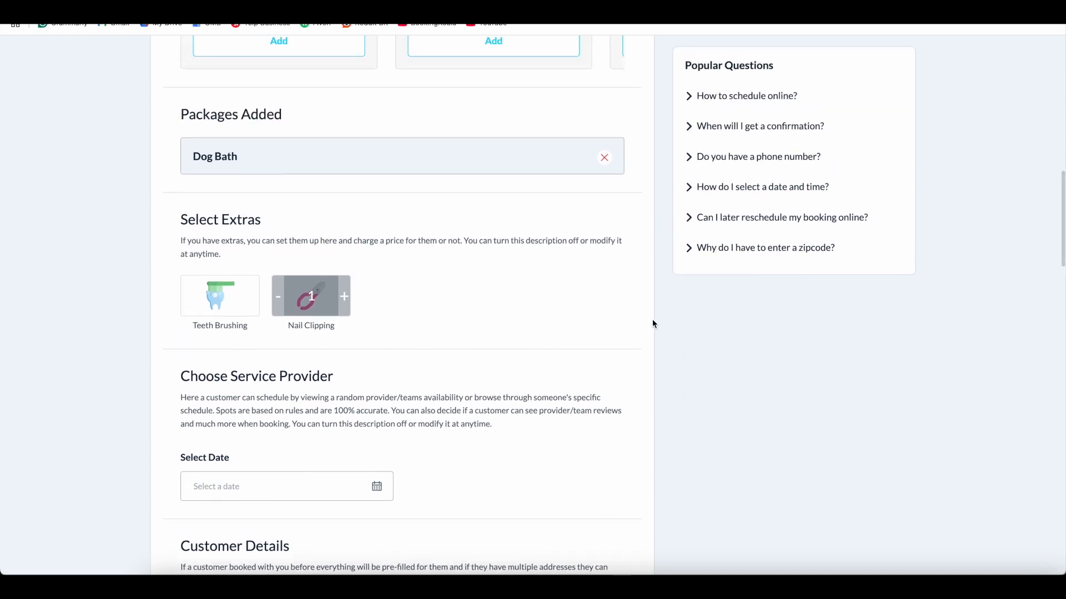
scroll(361, 486, down, 3)
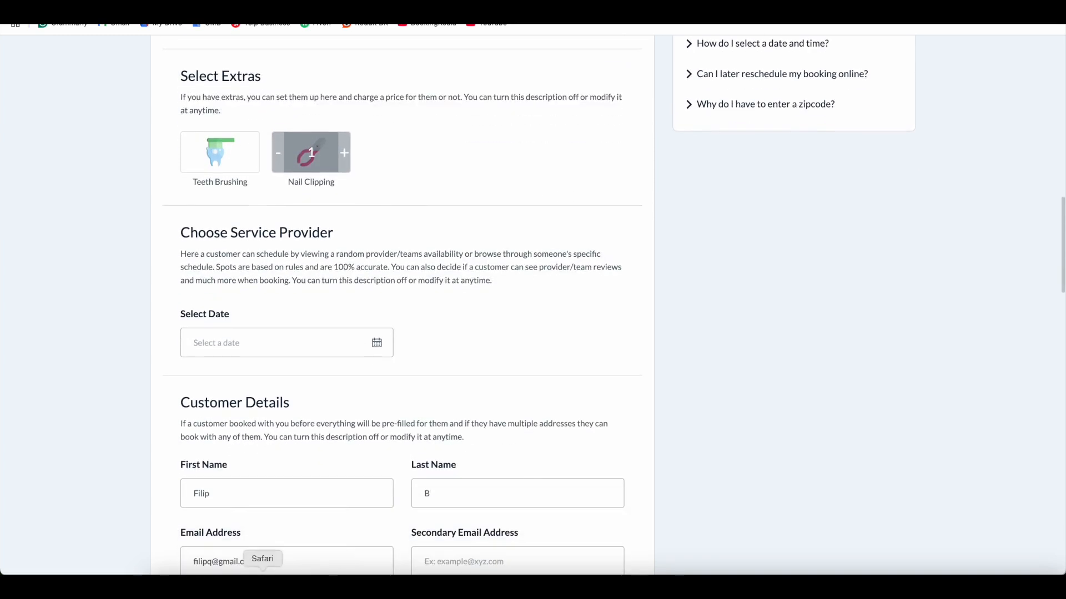
click(262, 587)
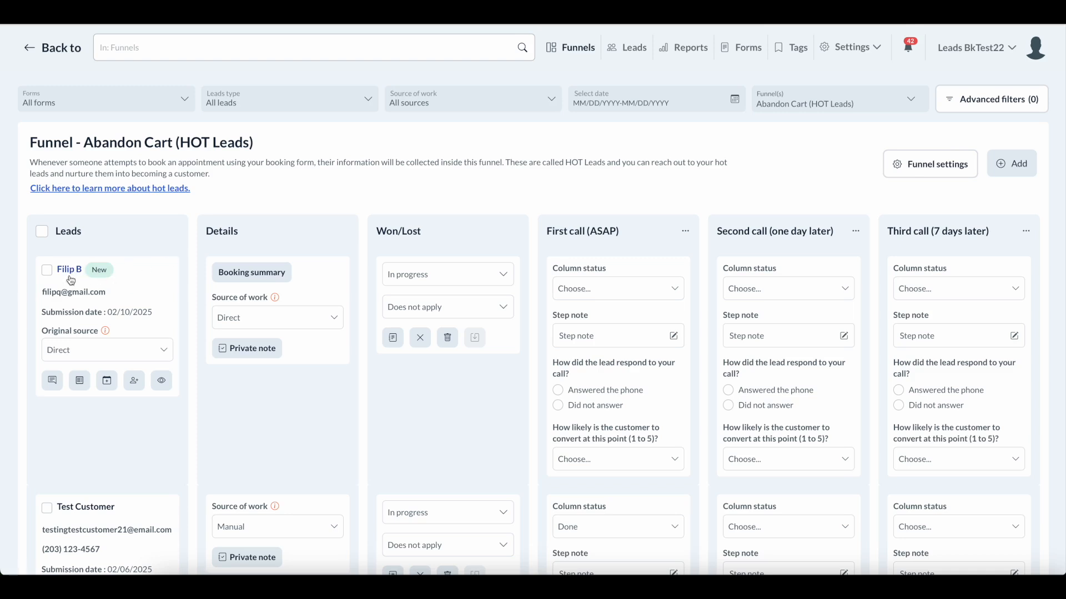
Check the lead's Send message options, then go to the Campaigns audience list via Back to.
scroll(142, 303, down, 1)
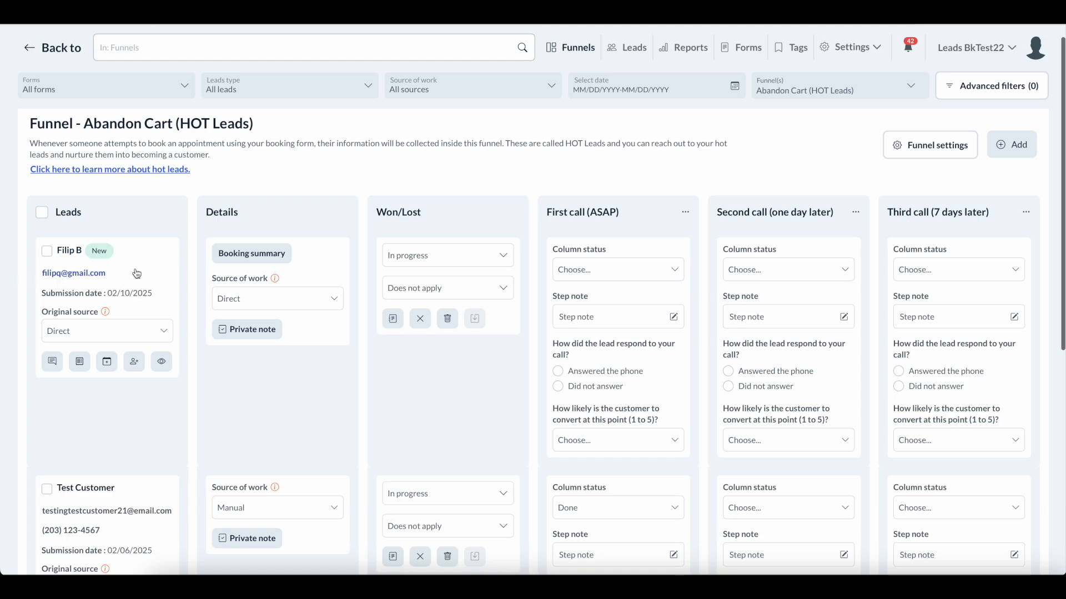
scroll(135, 272, down, 1)
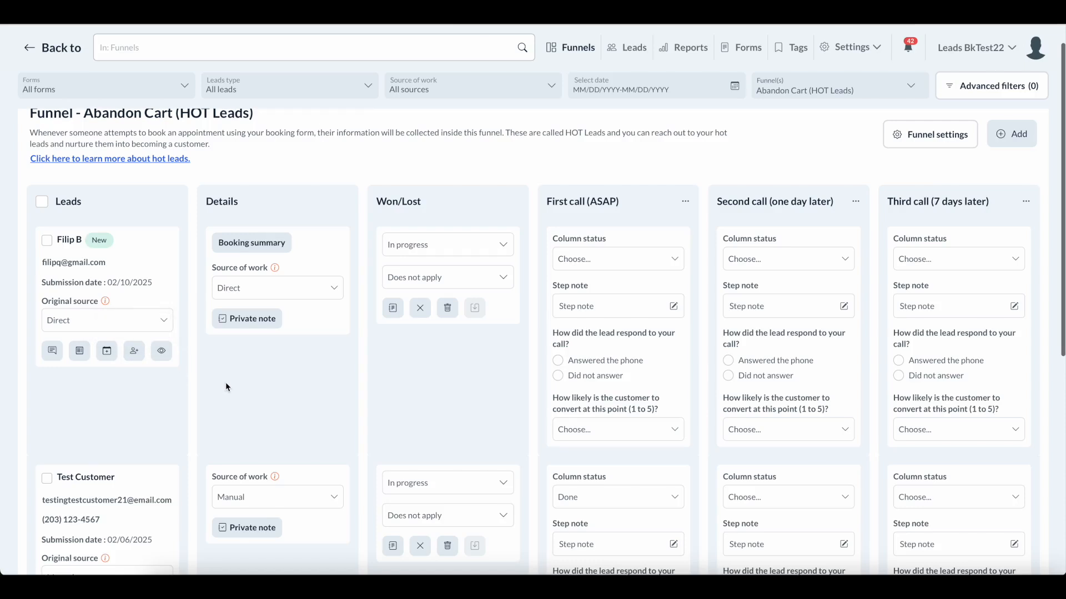
scroll(227, 387, up, 1)
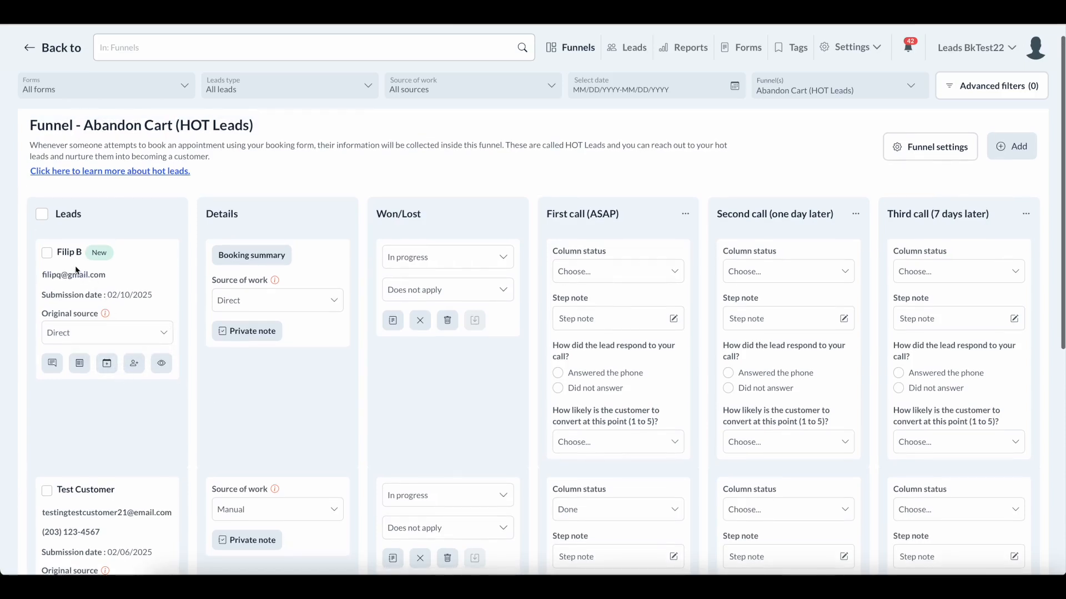
scroll(446, 214, up, 1)
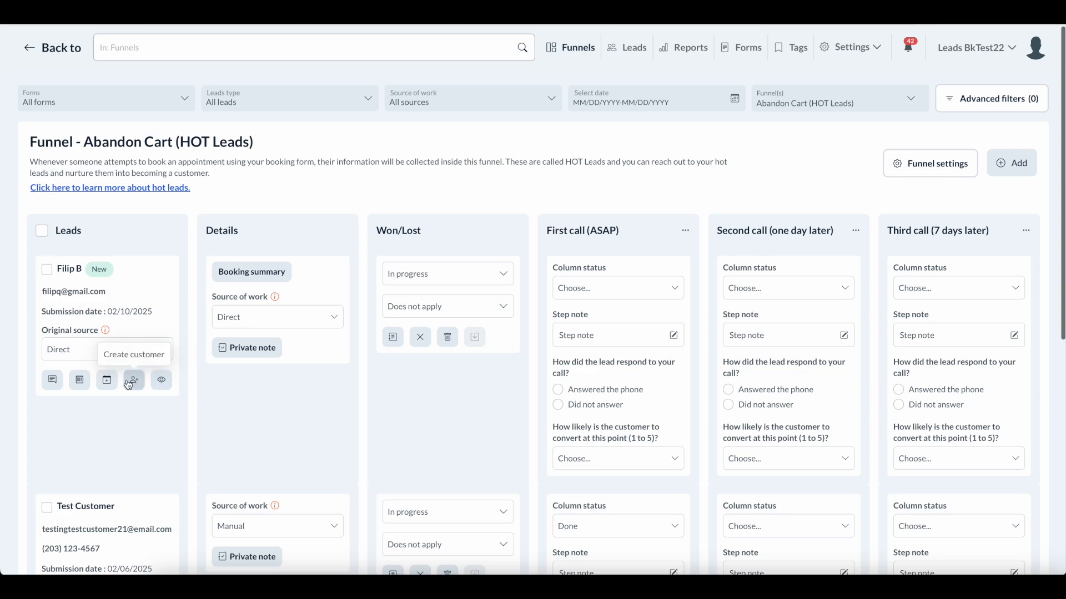
scroll(55, 382, down, 1)
click(55, 381)
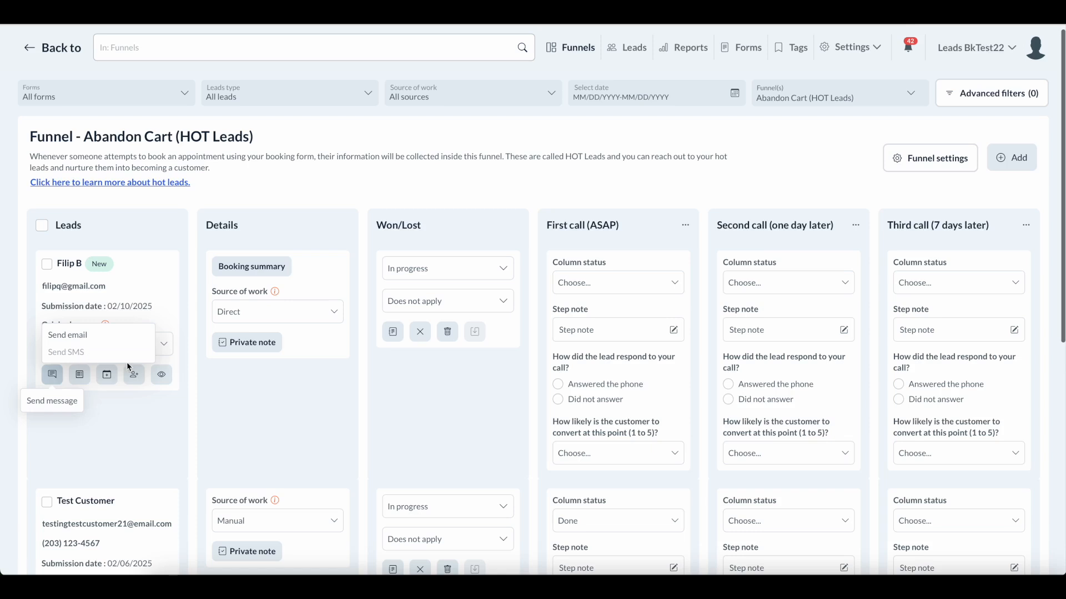
click(238, 405)
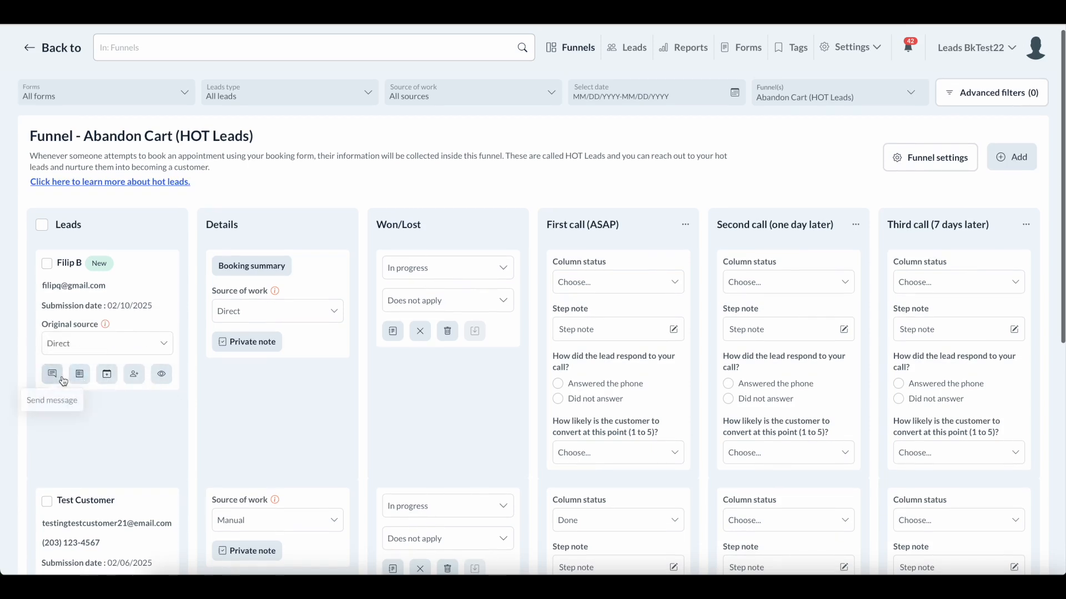
click(64, 54)
click(74, 105)
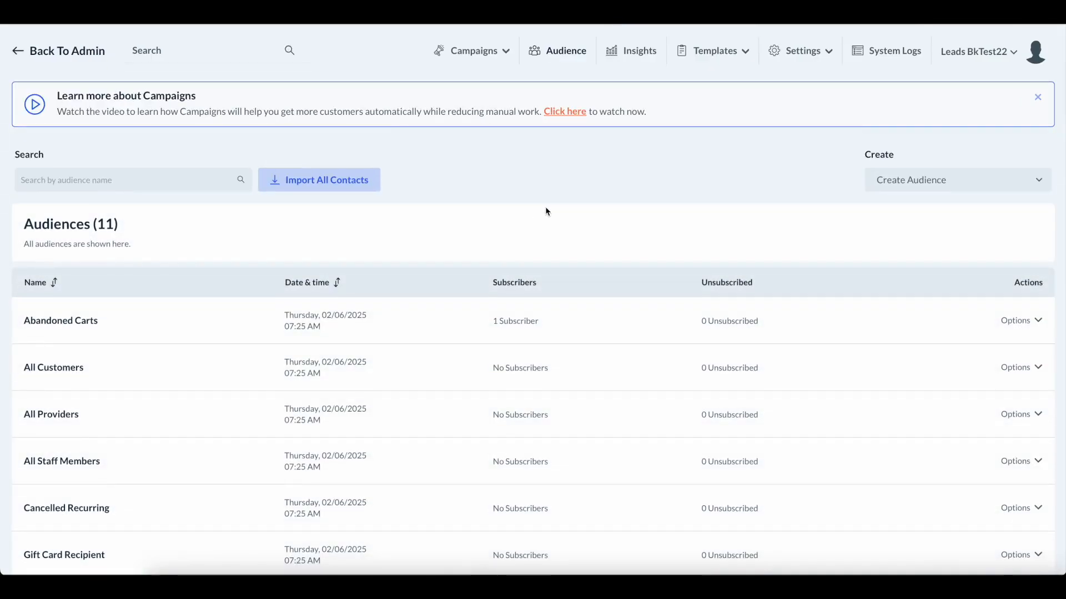
Open the Abandoned Carts audience to show its single contact.
scroll(541, 225, down, 2)
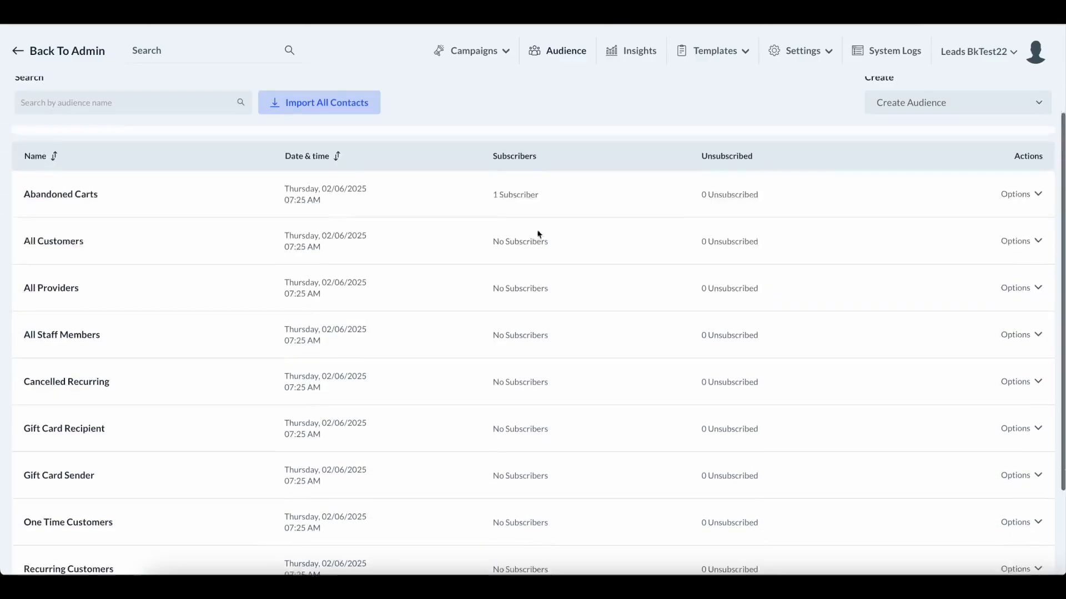
scroll(538, 234, down, 1)
scroll(431, 385, up, 1)
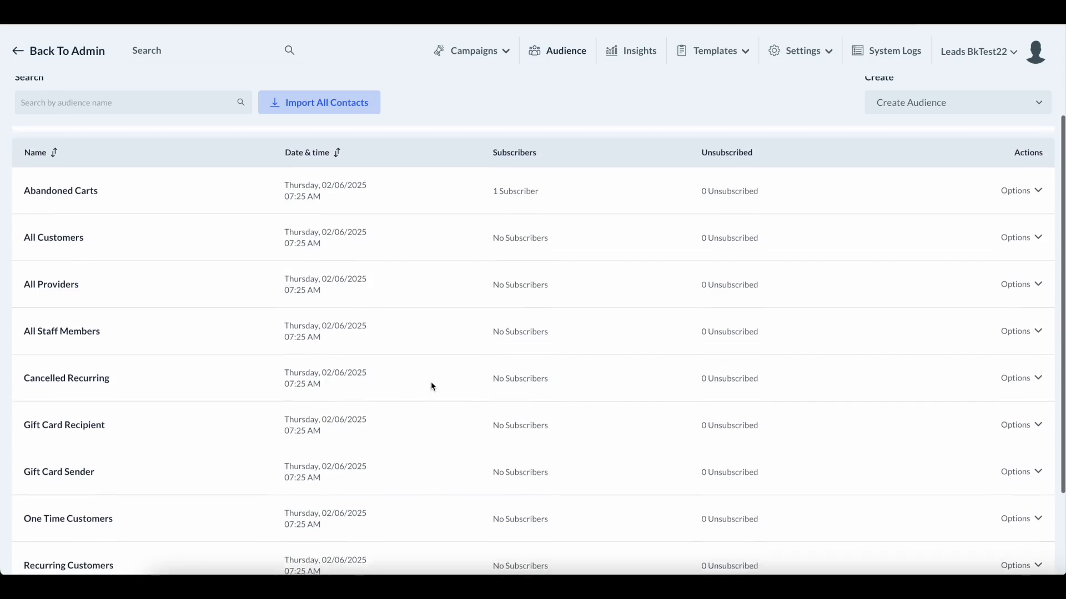
scroll(136, 299, up, 1)
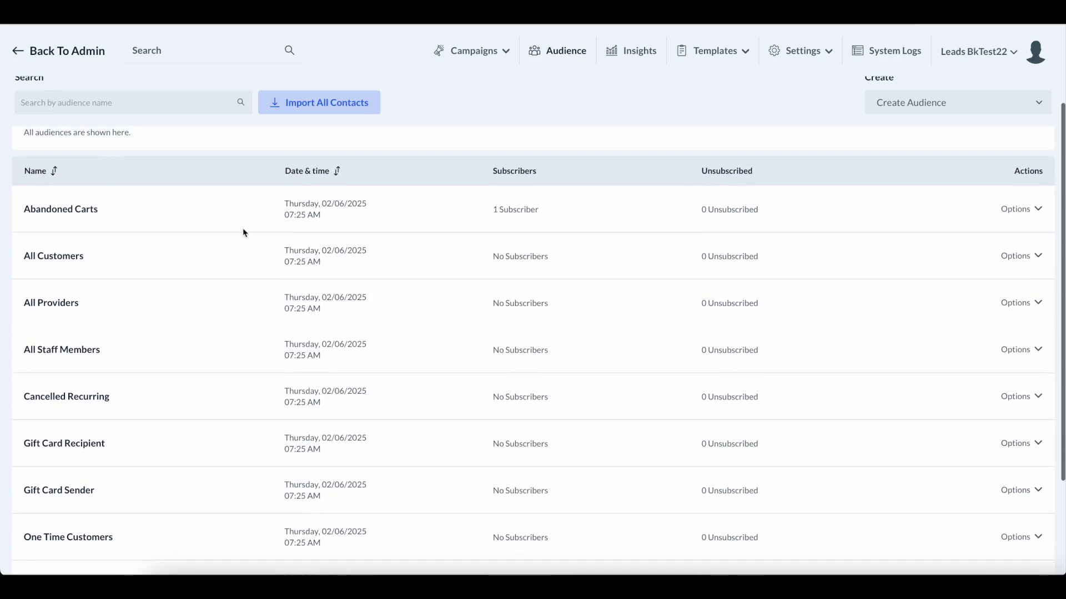
click(90, 211)
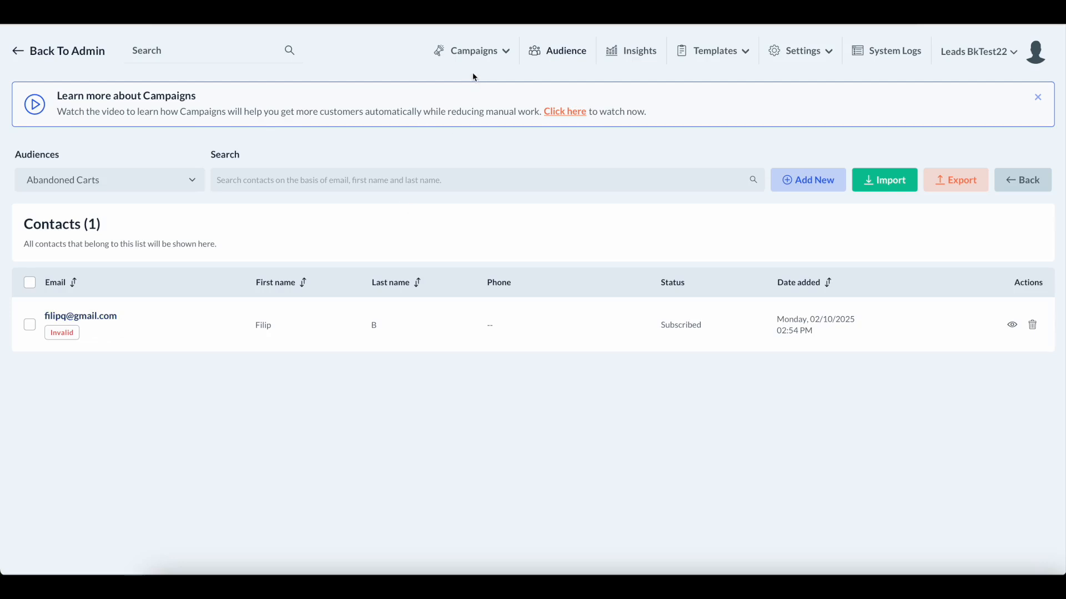
Return to the Audiences list and then to the admin Dashboard calendar.
click(565, 58)
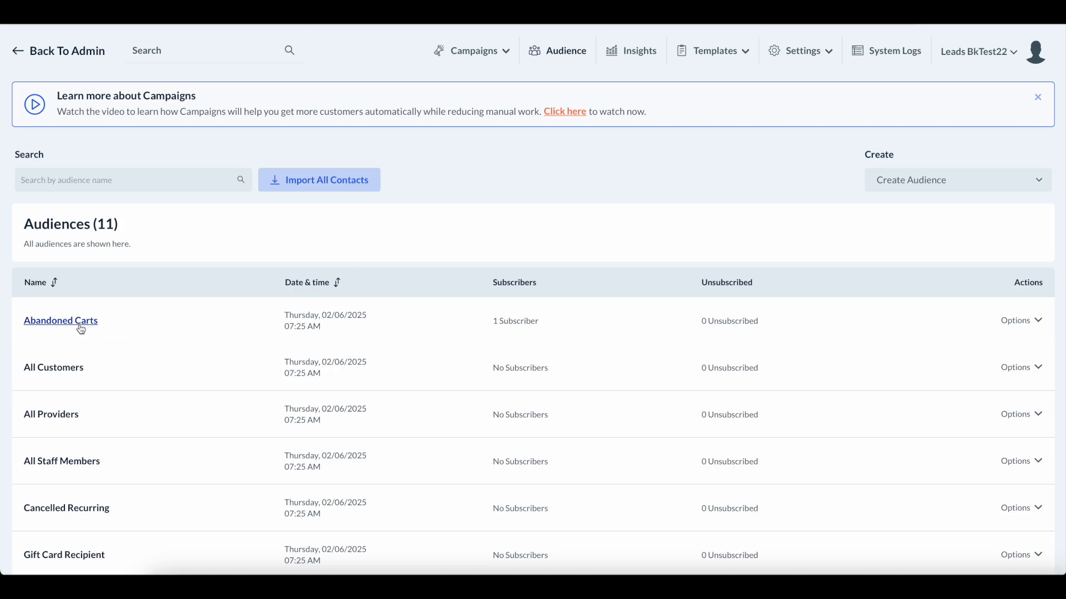
click(85, 54)
Check the Booking Form Settings under Leads > Forms, then return to the Abandon Cart funnel board.
mouse_move(72, 253)
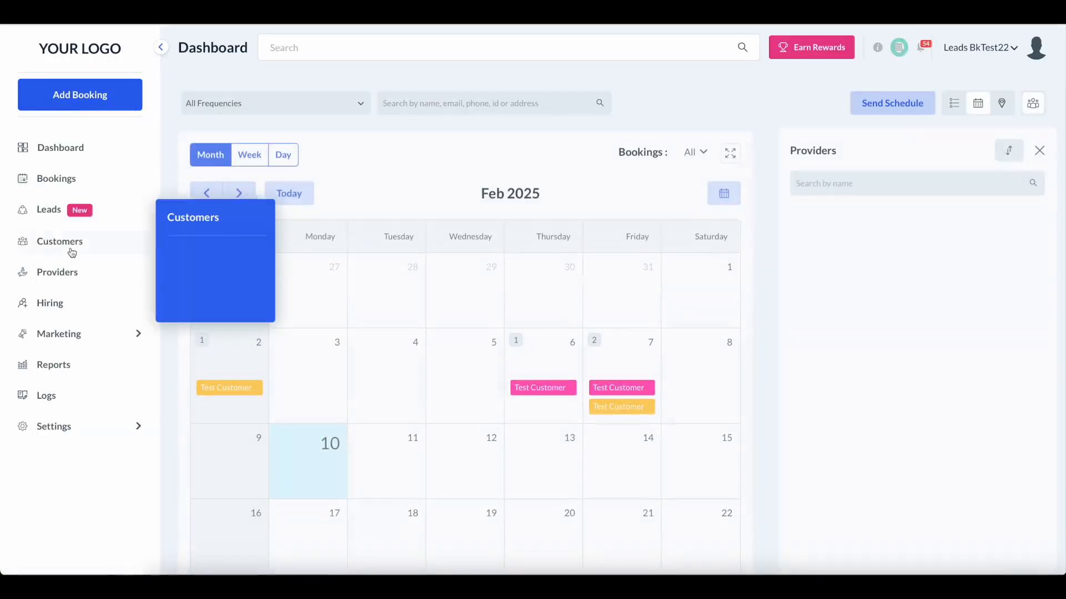
click(48, 210)
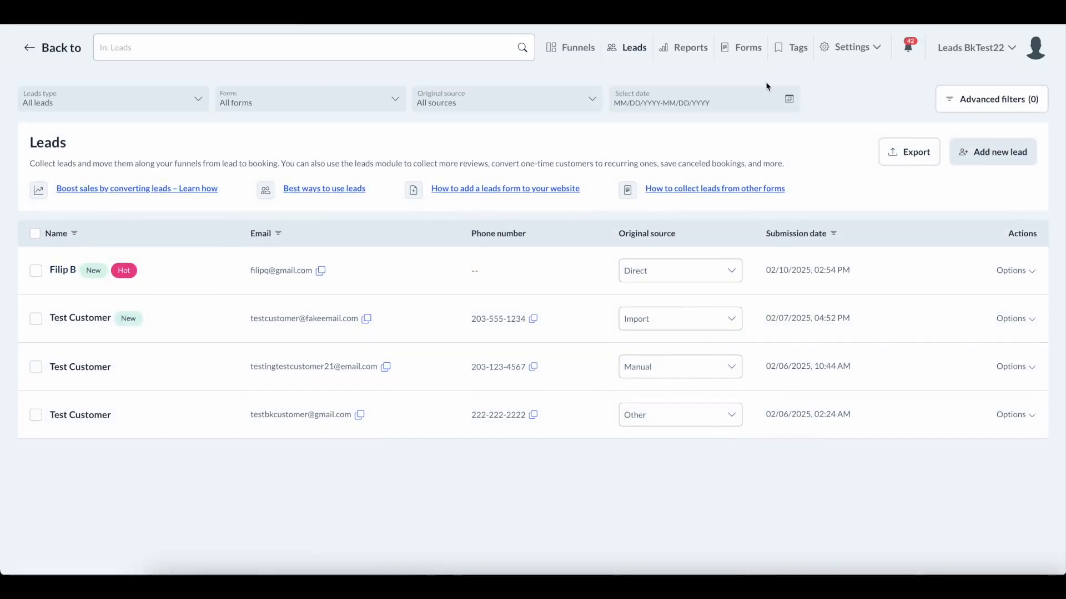
click(745, 49)
click(300, 172)
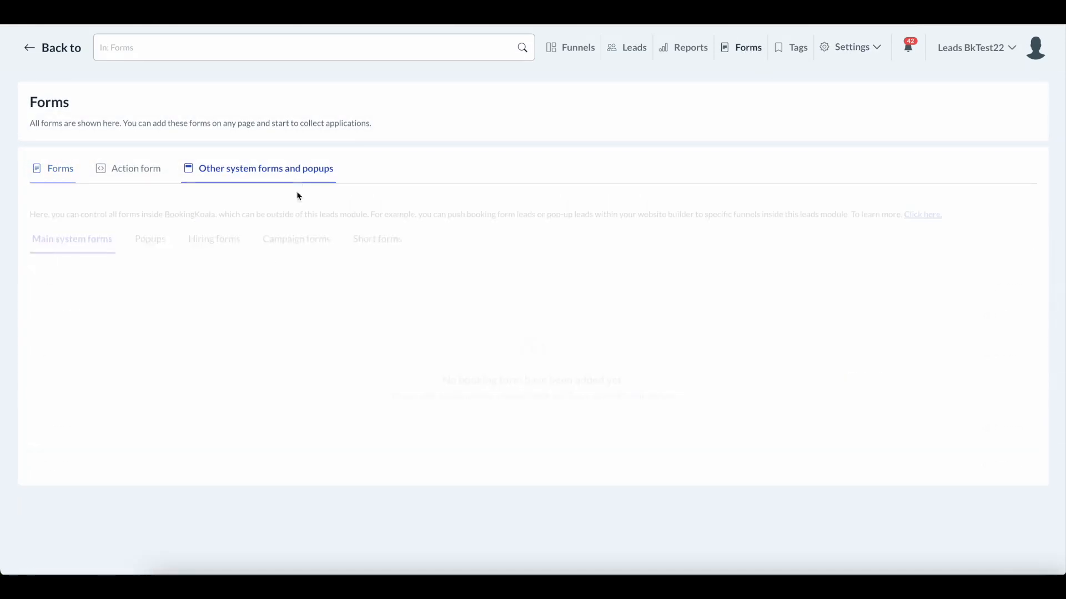
click(1002, 301)
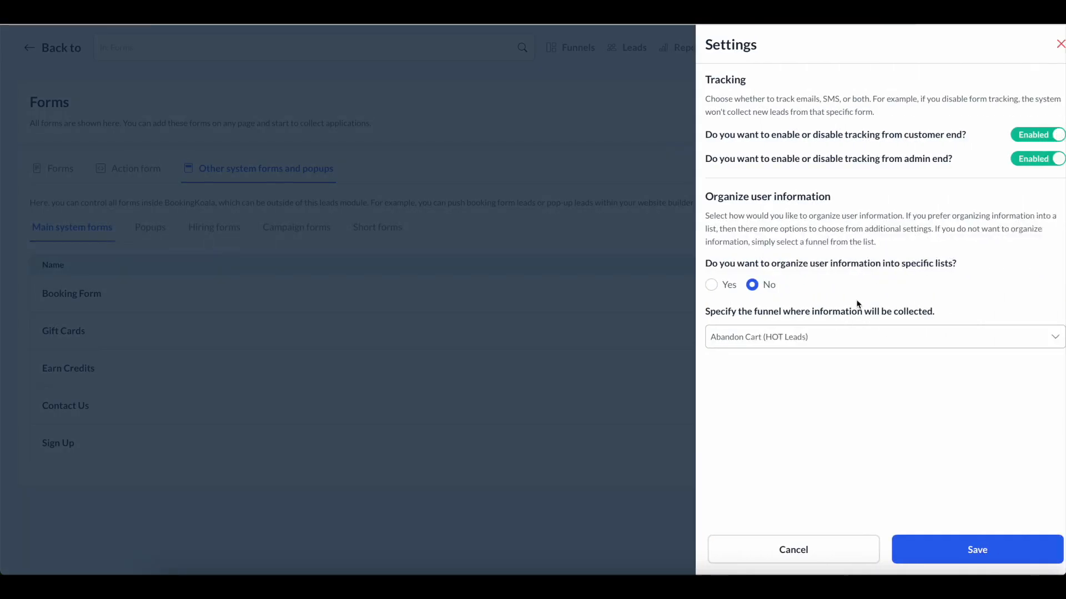
click(1052, 43)
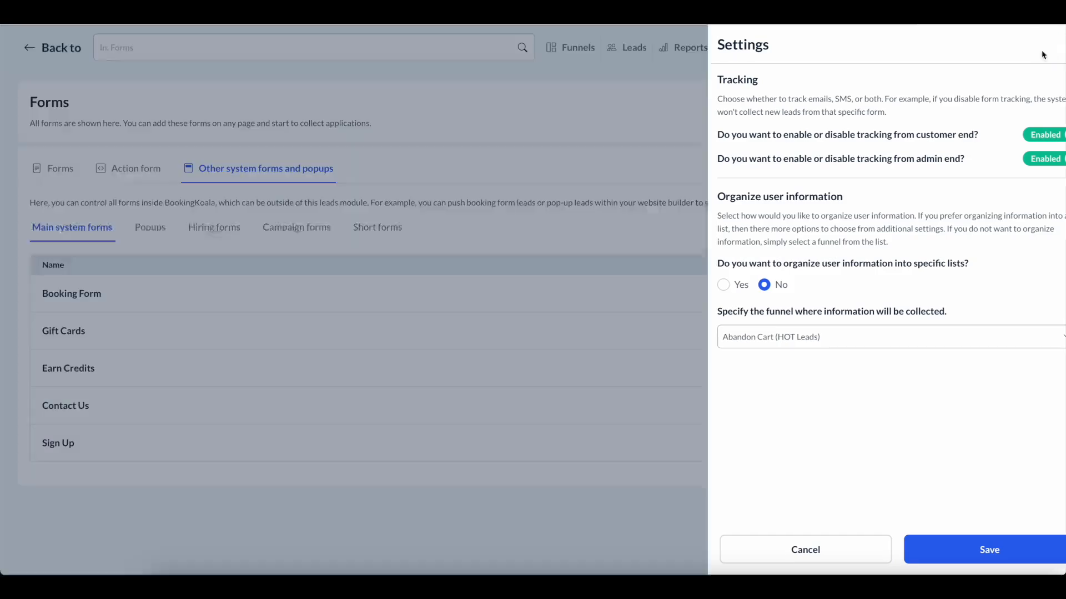
click(572, 47)
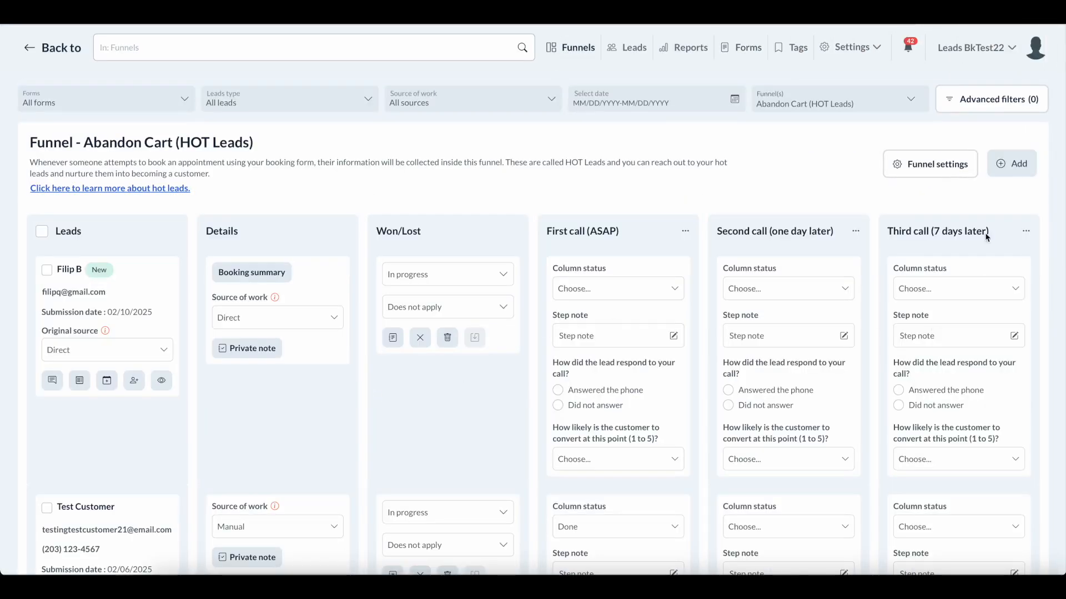
Edit the Abandon Cart funnel to add its leads to the Abandoned Carts campaign list (Yes).
click(944, 165)
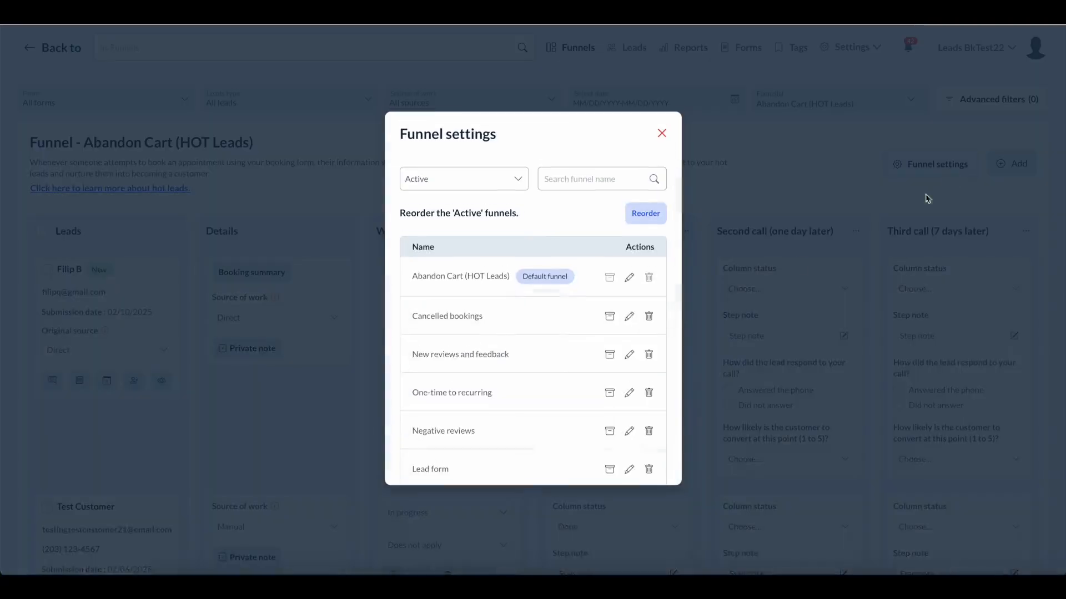
click(629, 279)
scroll(555, 344, down, 2)
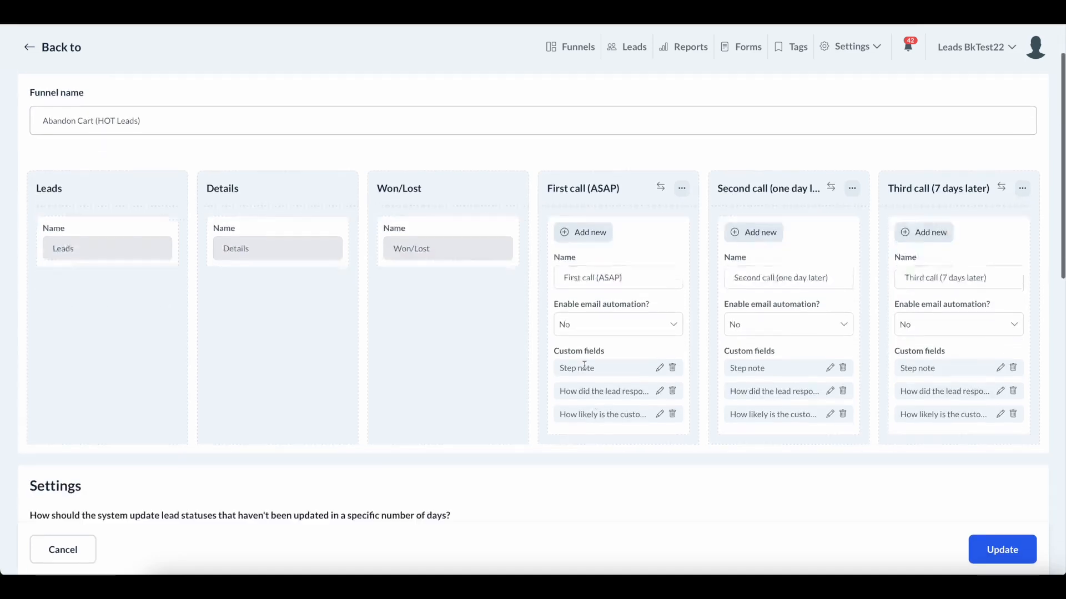
scroll(590, 375, down, 12)
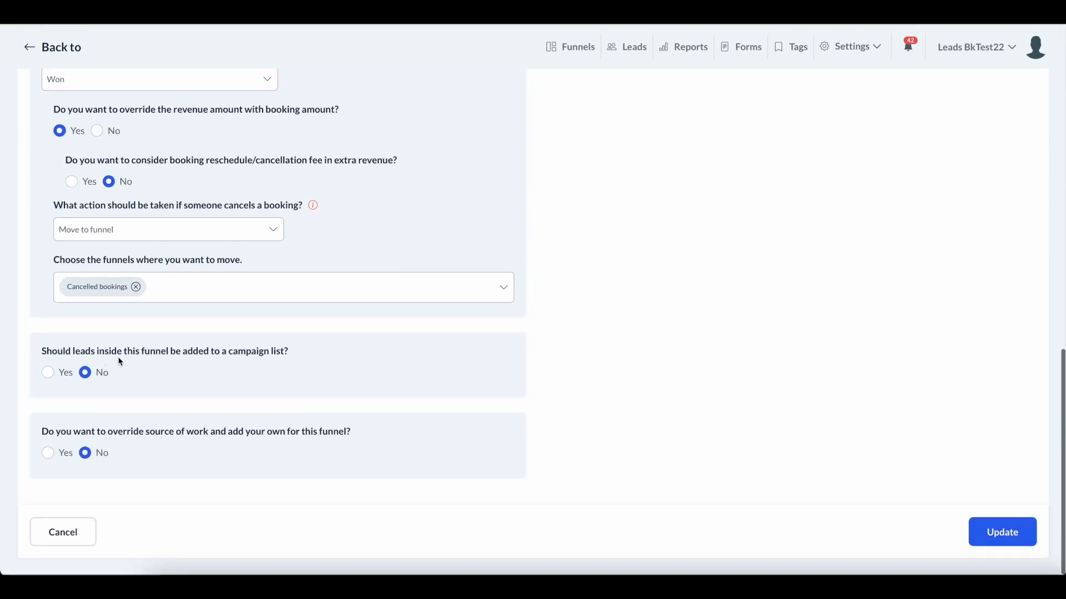
click(48, 373)
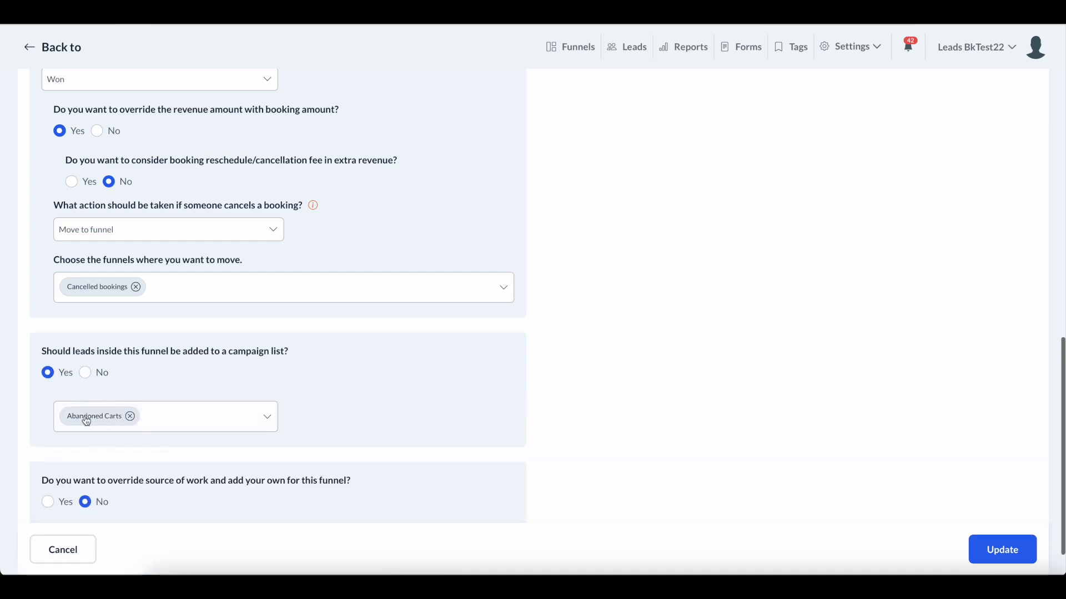
scroll(83, 420, down, 1)
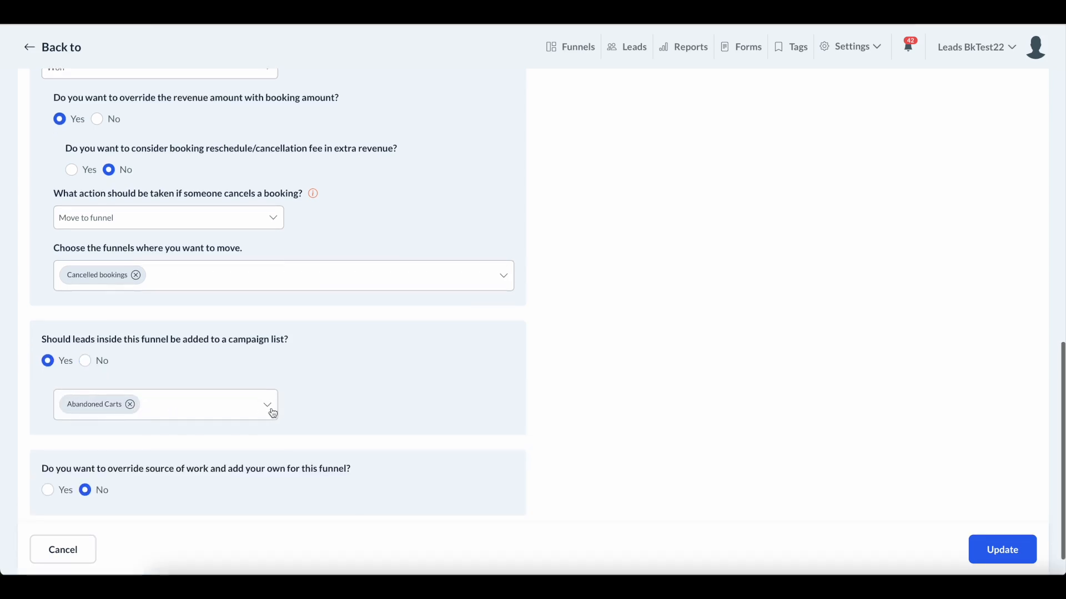
scroll(633, 399, up, 15)
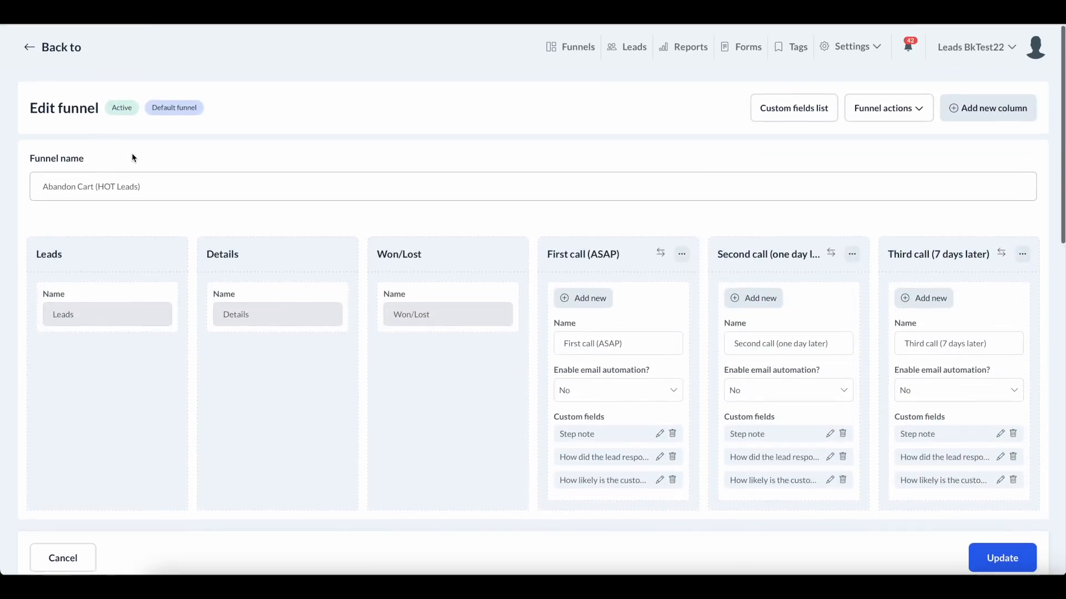
click(66, 60)
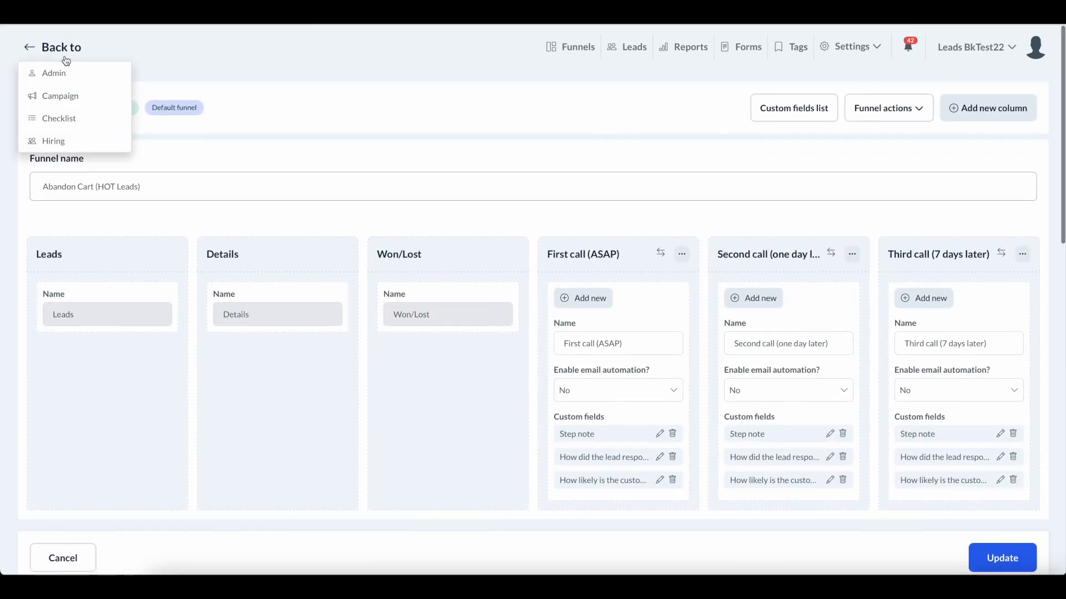
click(64, 72)
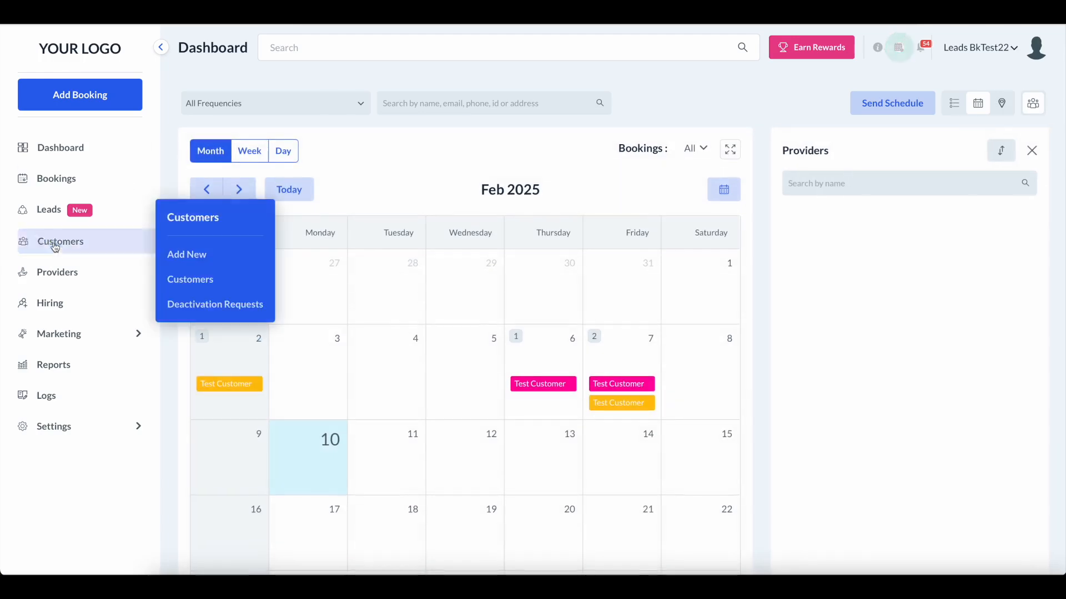
click(76, 334)
click(102, 381)
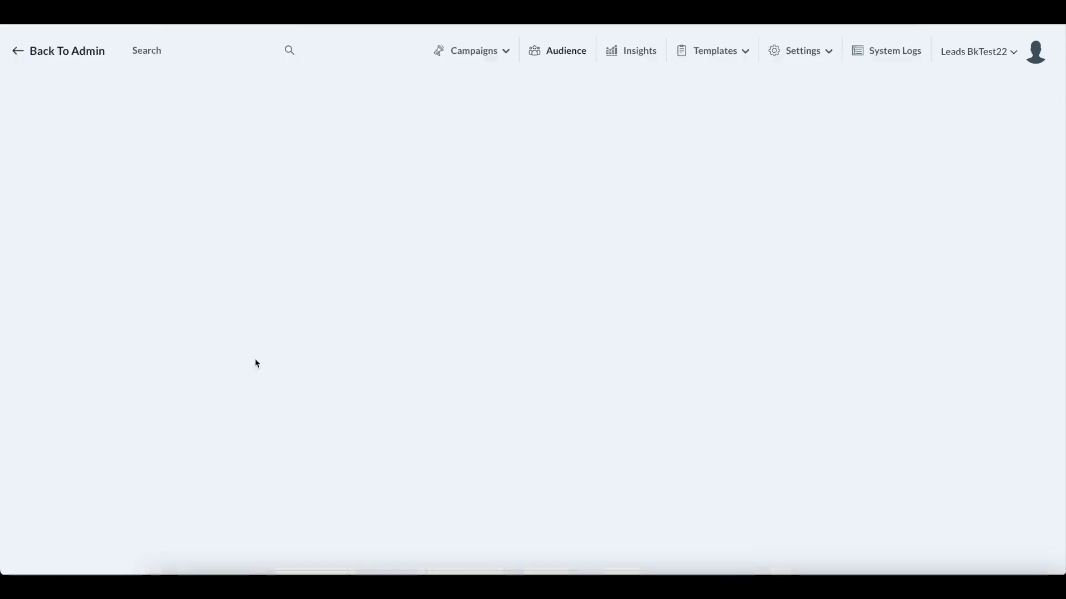
scroll(572, 305, down, 1)
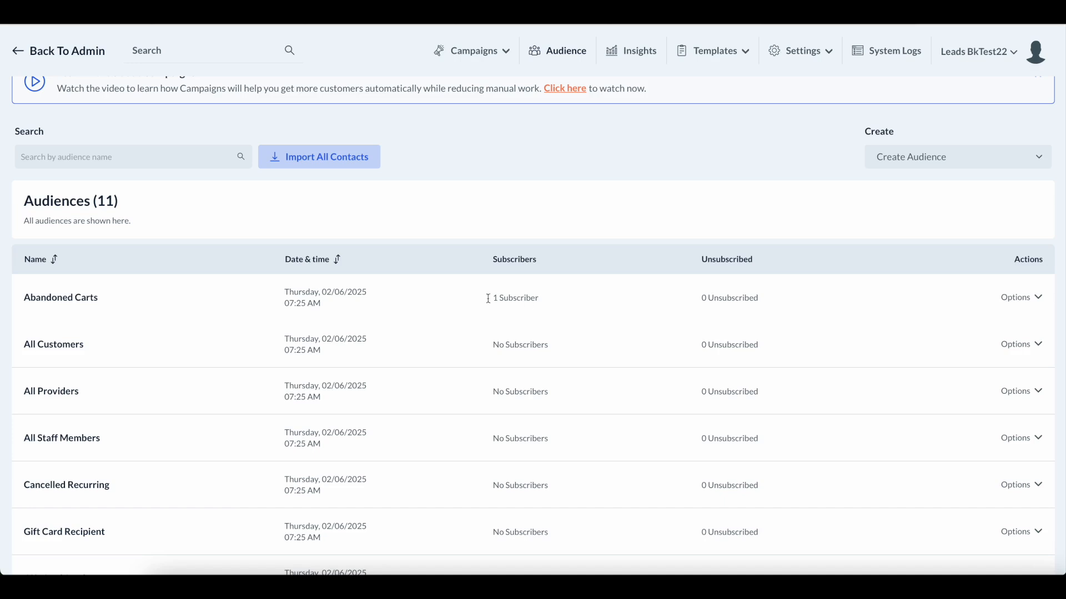
mouse_move(489, 52)
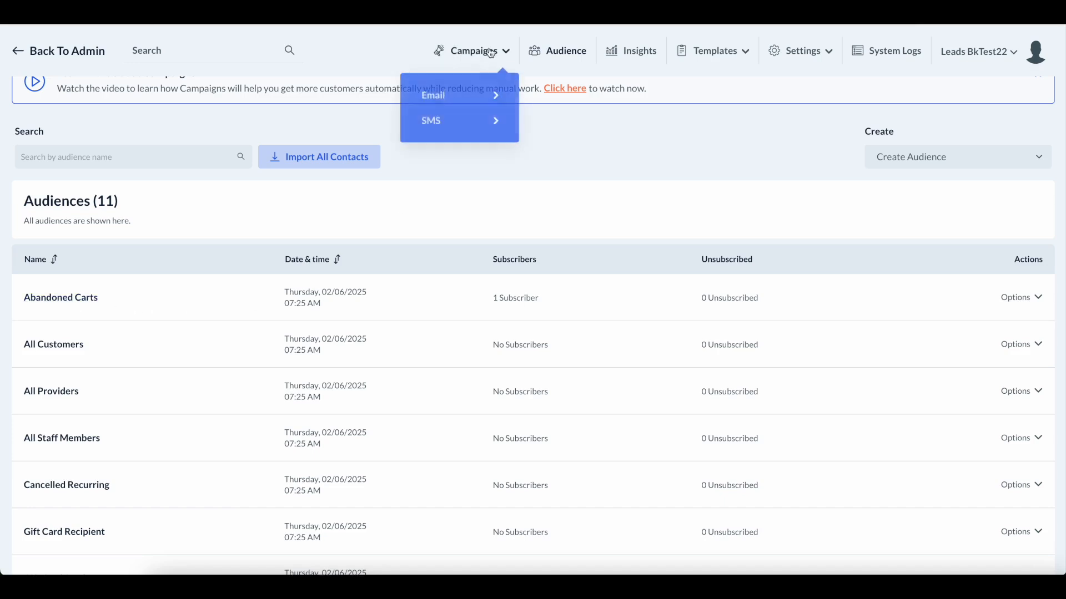
mouse_move(445, 99)
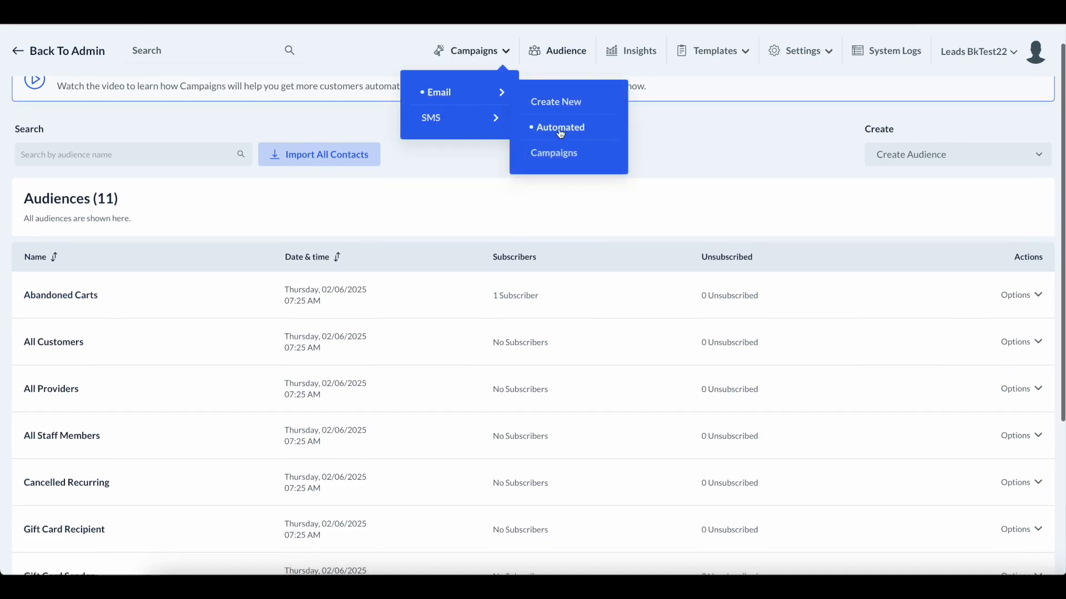
scroll(561, 134, down, 1)
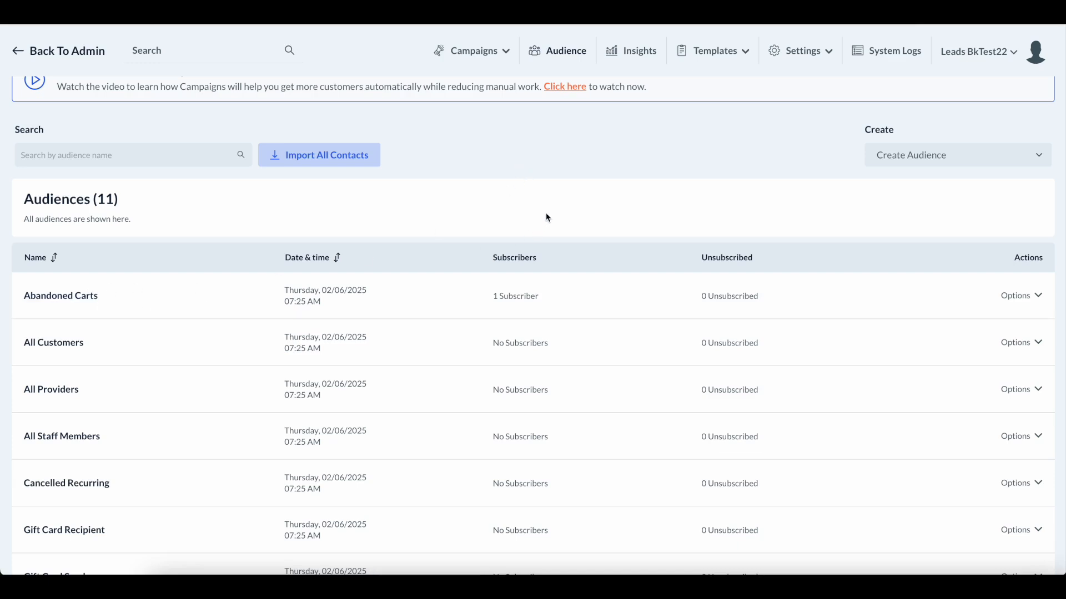
click(473, 51)
mouse_move(489, 92)
mouse_move(502, 119)
mouse_move(474, 51)
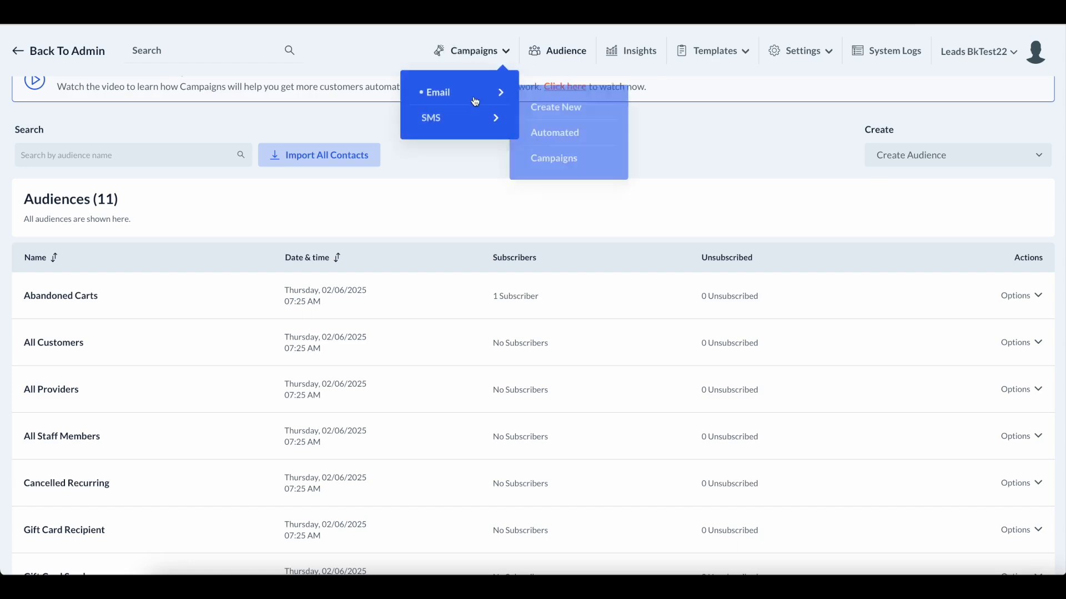
scroll(147, 318, down, 2)
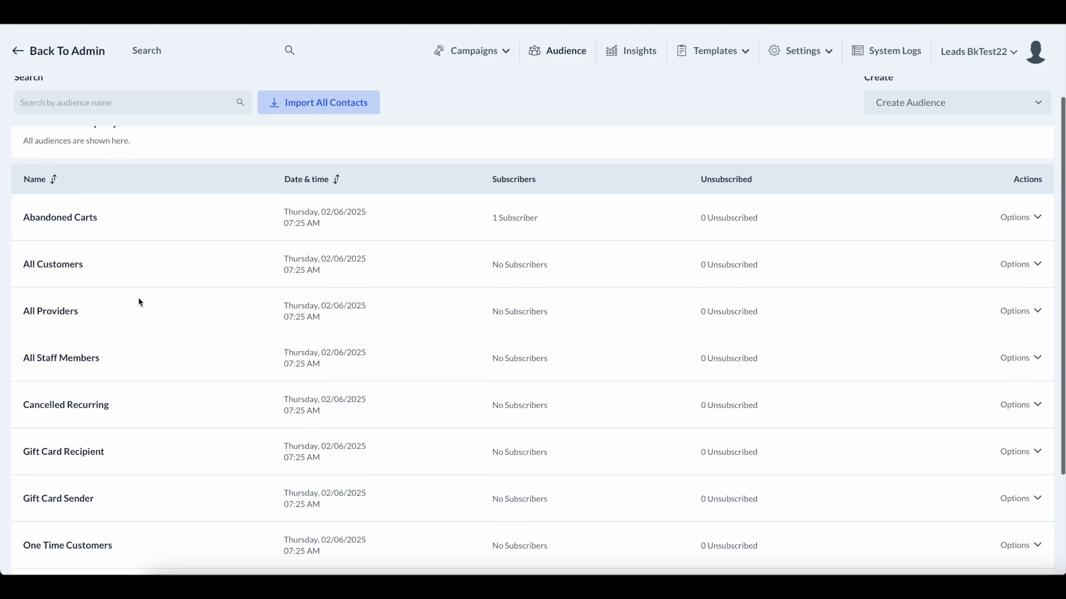
scroll(583, 250, down, 1)
scroll(607, 245, down, 1)
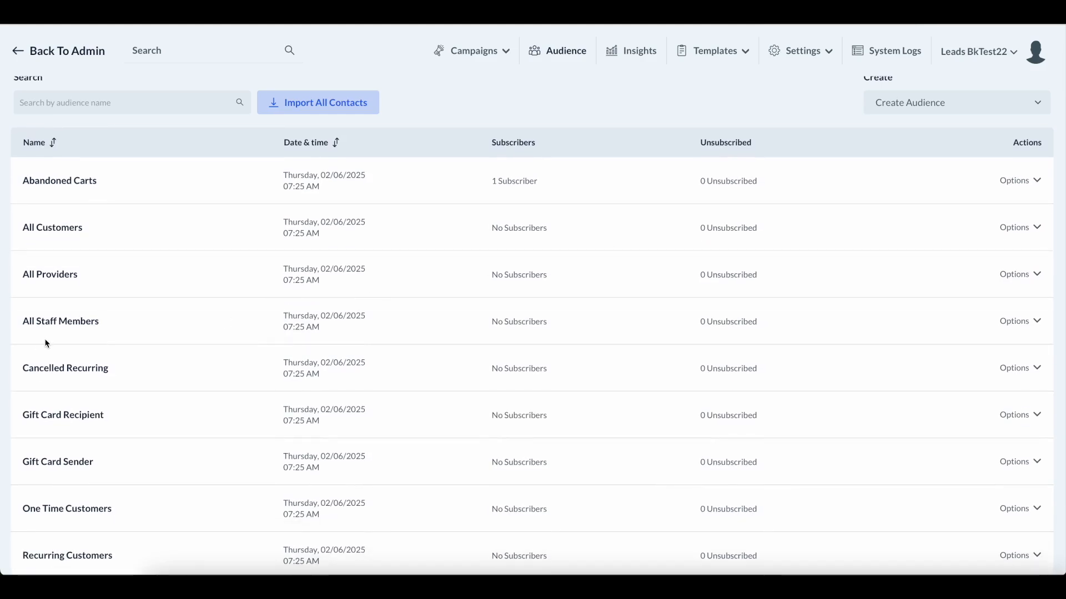
scroll(88, 238, down, 2)
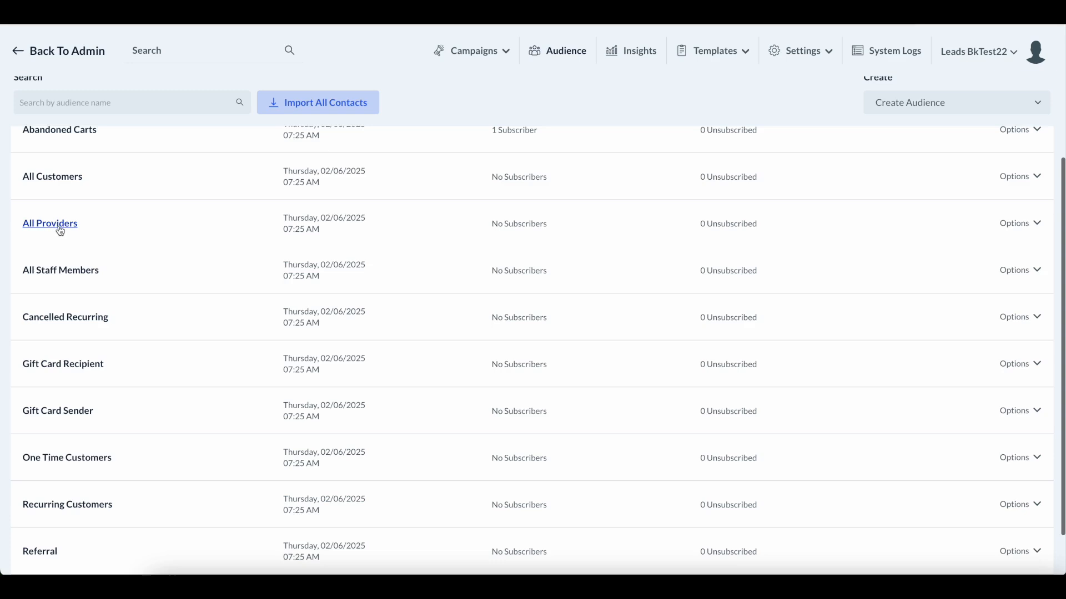
scroll(57, 224, down, 1)
scroll(79, 289, down, 1)
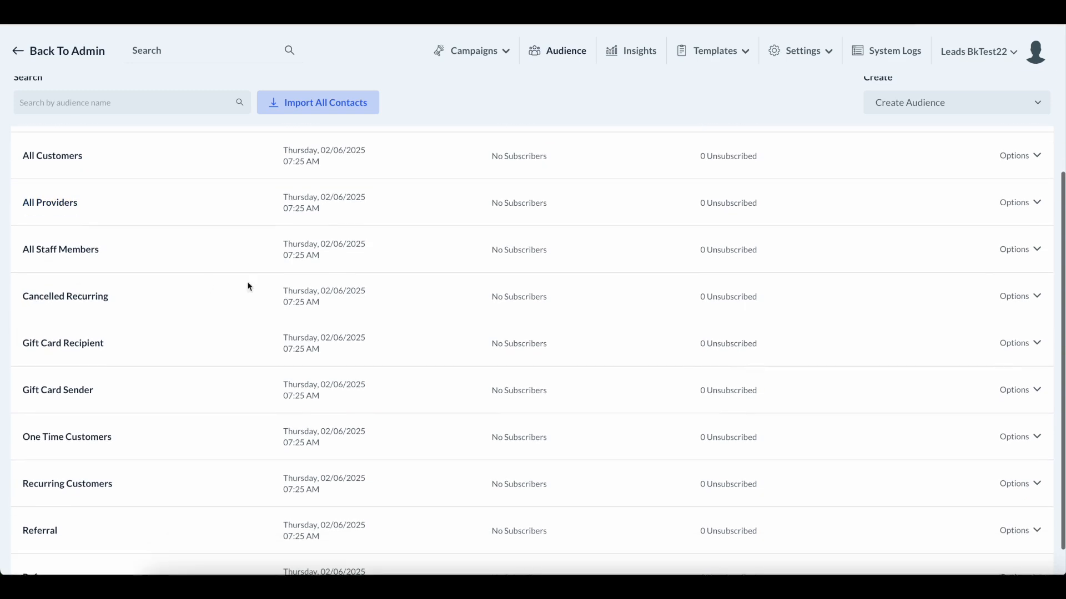
scroll(267, 286, up, 2)
scroll(297, 286, down, 3)
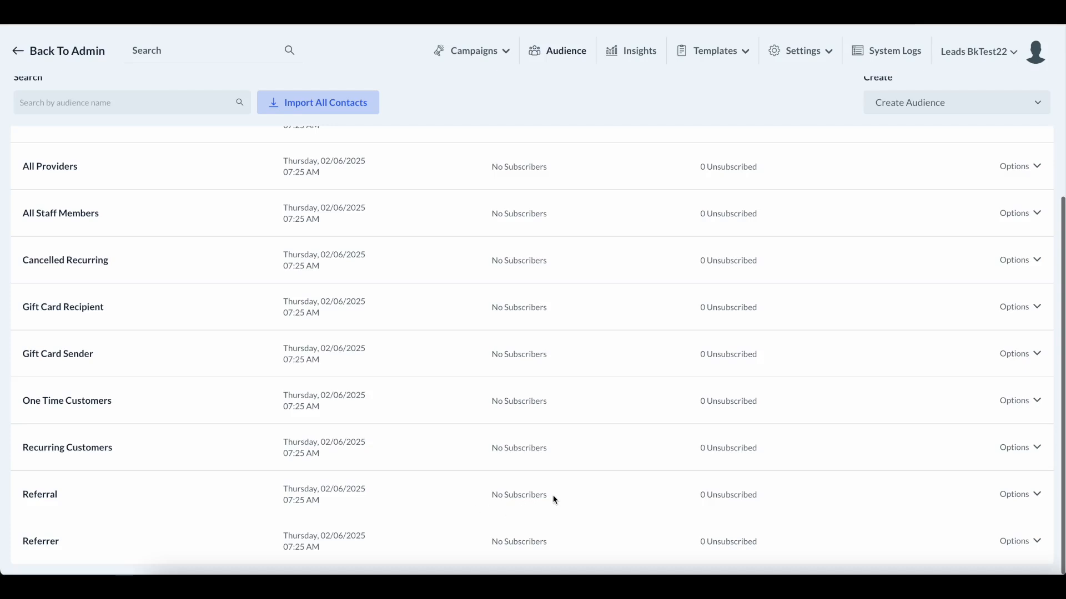
scroll(579, 437, up, 1)
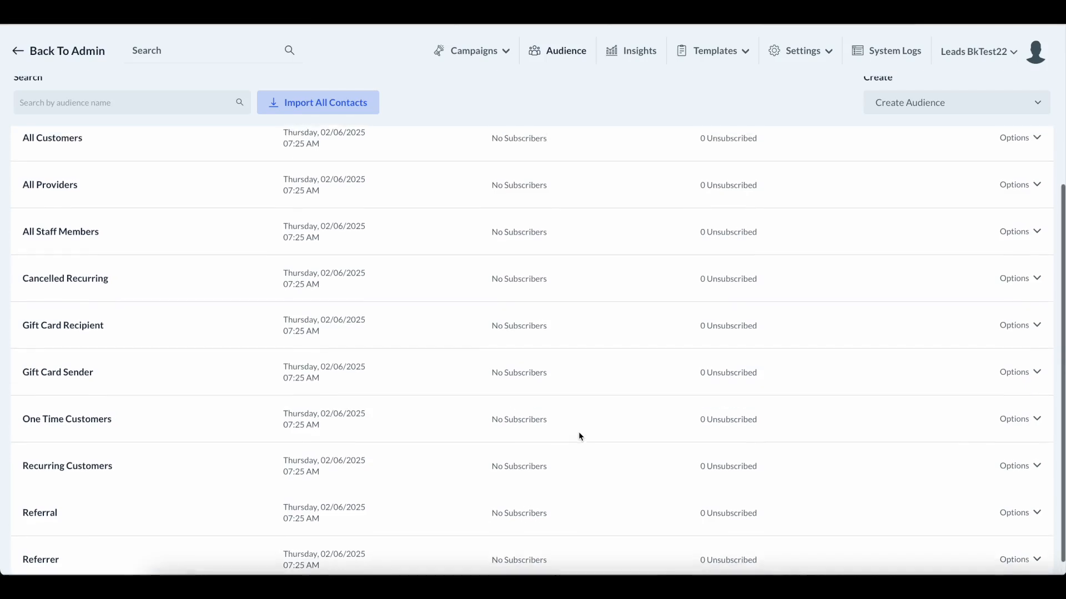
scroll(577, 433, down, 1)
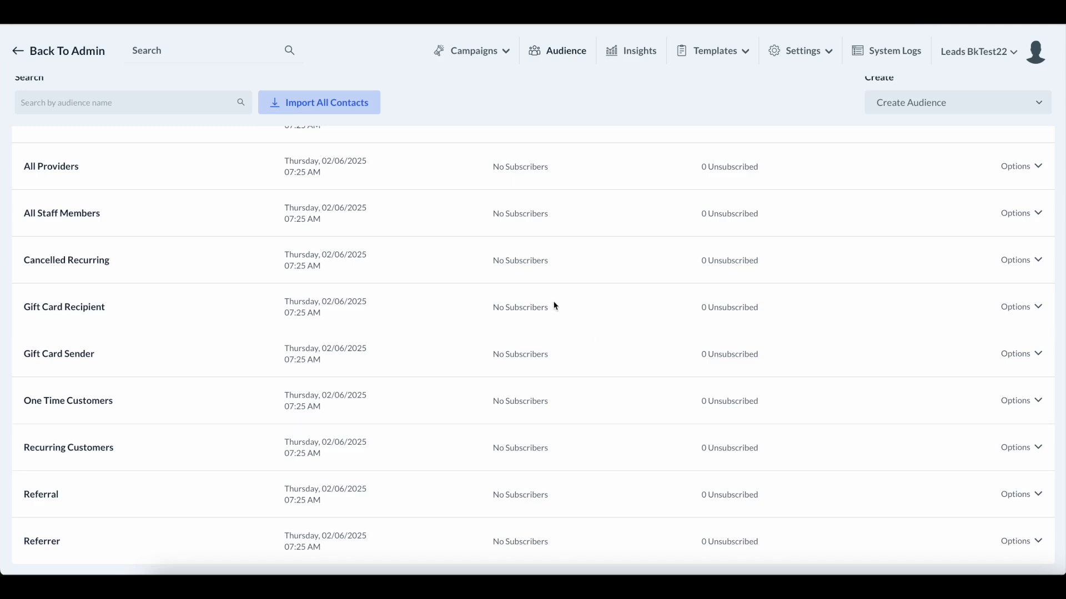
scroll(563, 260, up, 3)
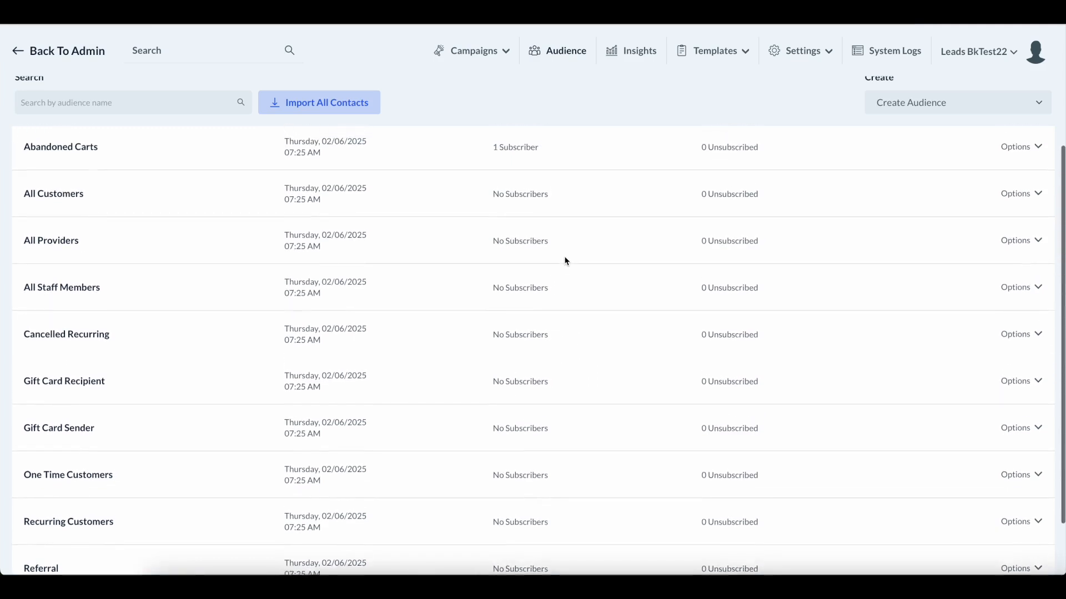
scroll(253, 181, down, 2)
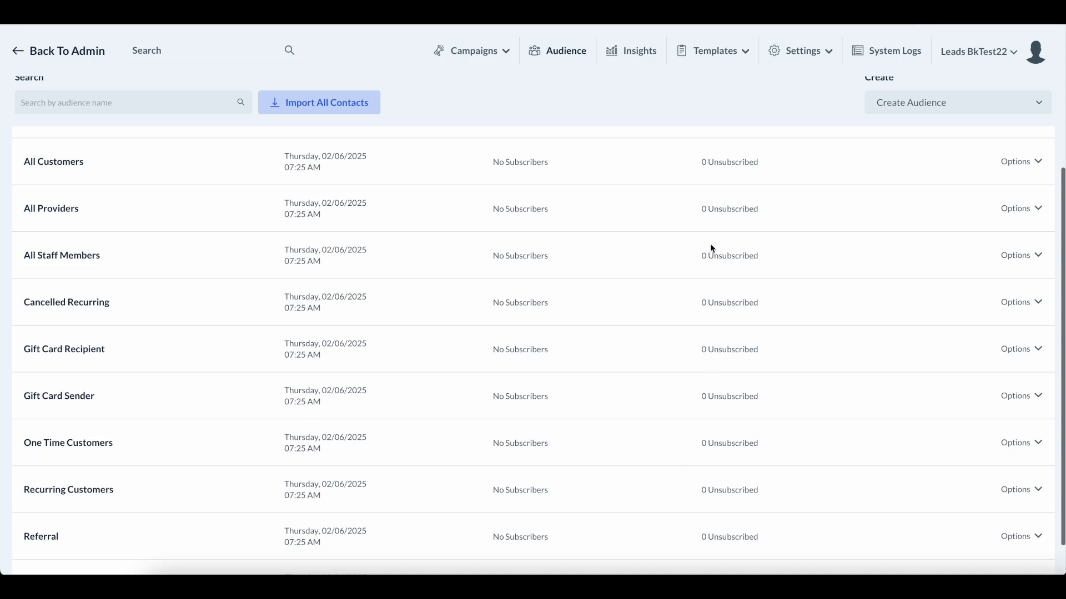
scroll(649, 270, up, 2)
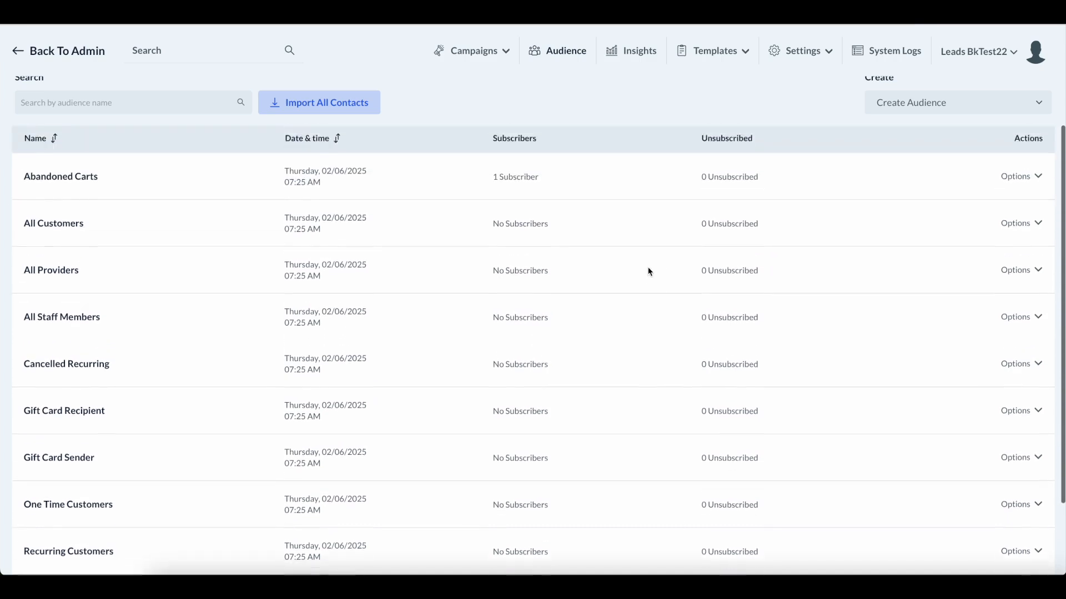
scroll(648, 273, down, 1)
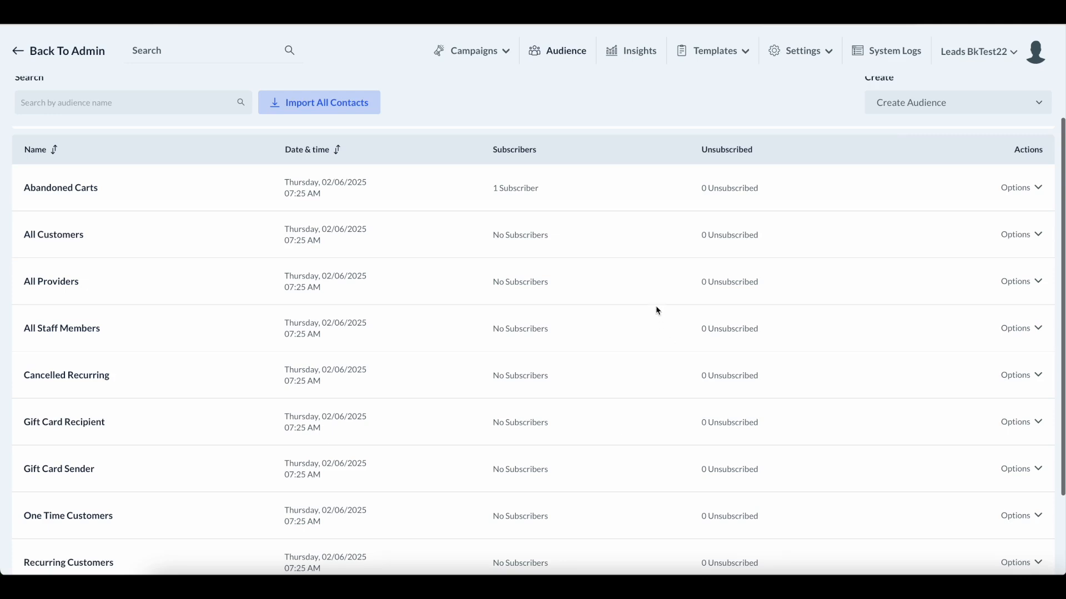
scroll(657, 310, down, 1)
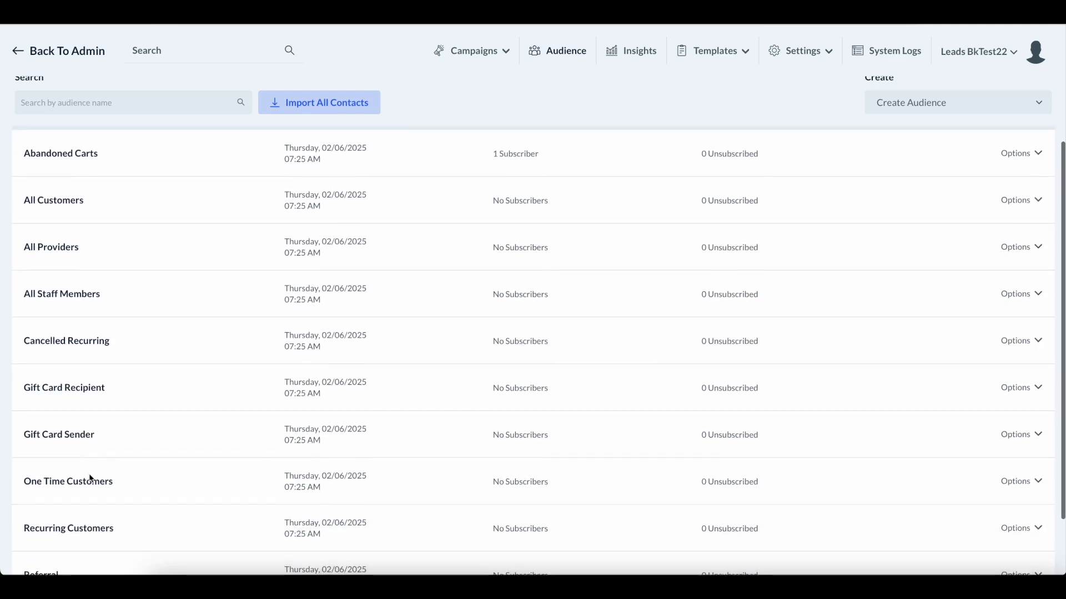
scroll(87, 453, down, 3)
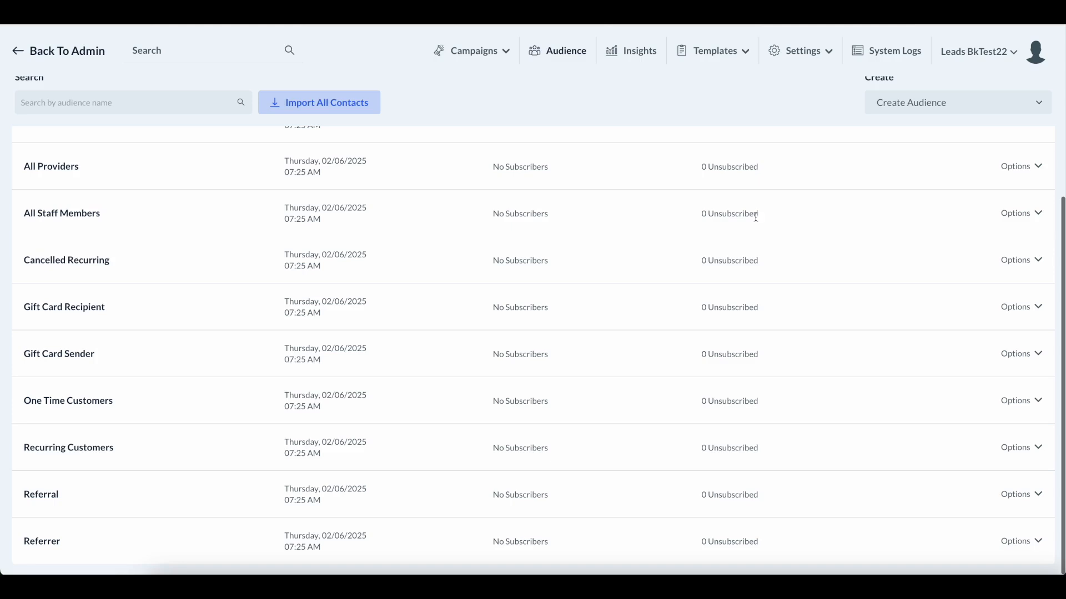
click(89, 402)
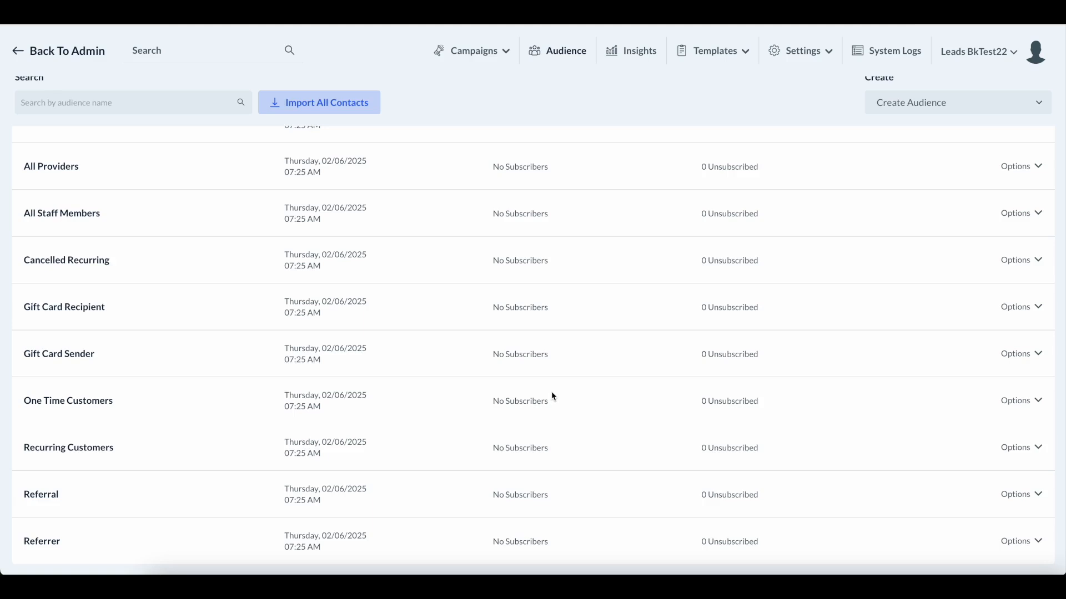
scroll(551, 393, up, 1)
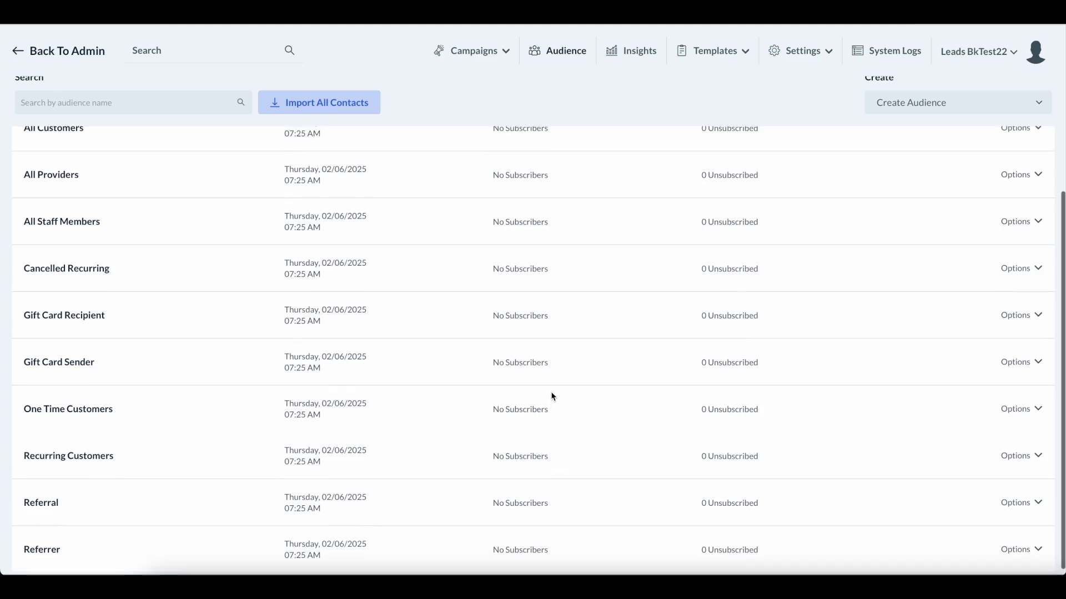
scroll(553, 396, down, 1)
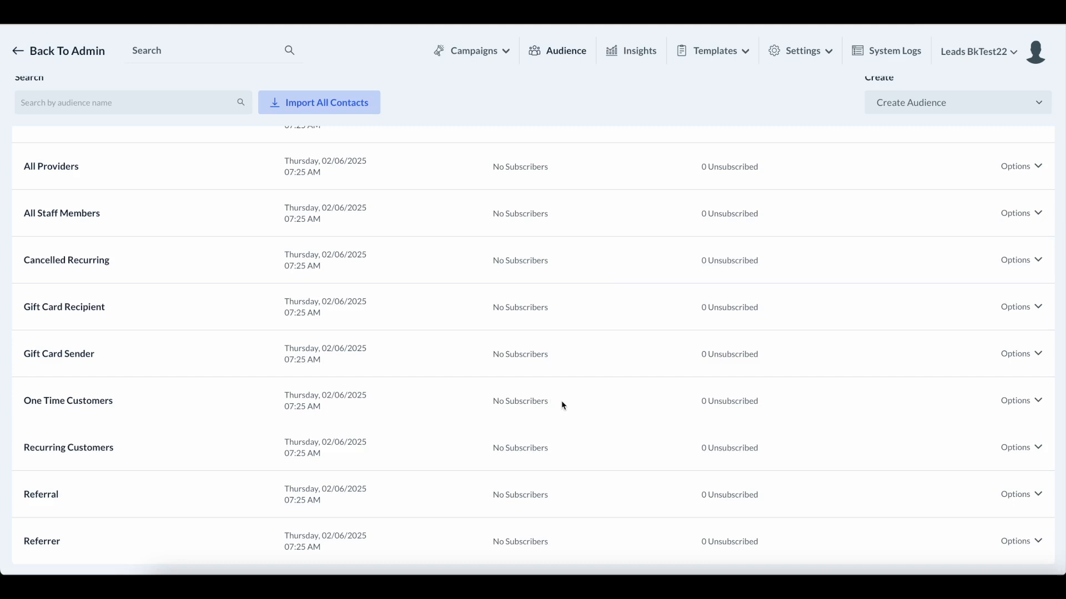
scroll(602, 266, up, 3)
scroll(603, 263, up, 3)
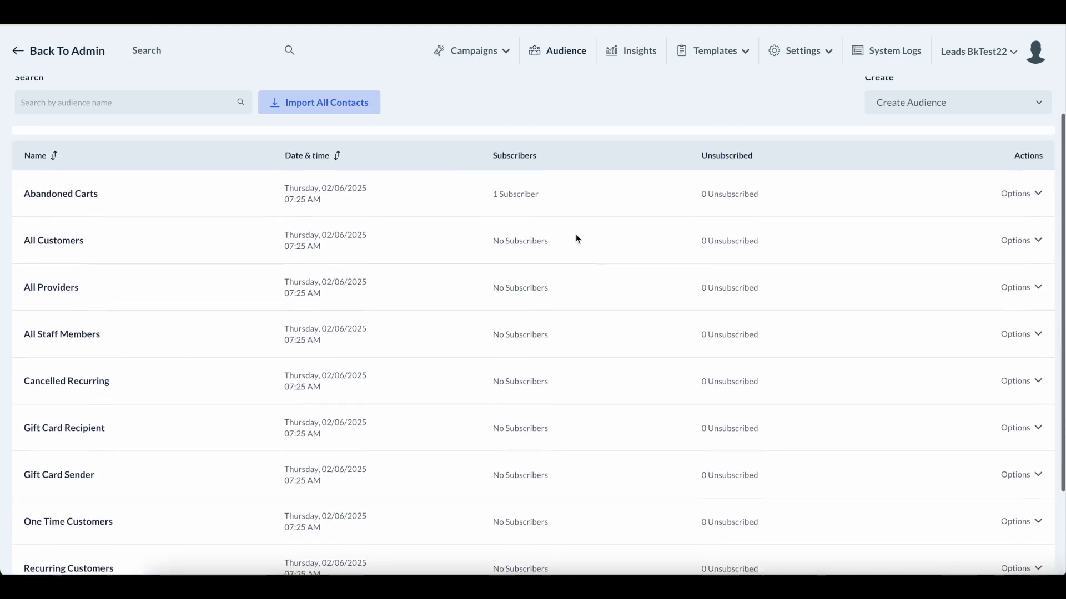
Leave SMS campaigns for the admin Leads list, then bring up the booking form window.
click(471, 68)
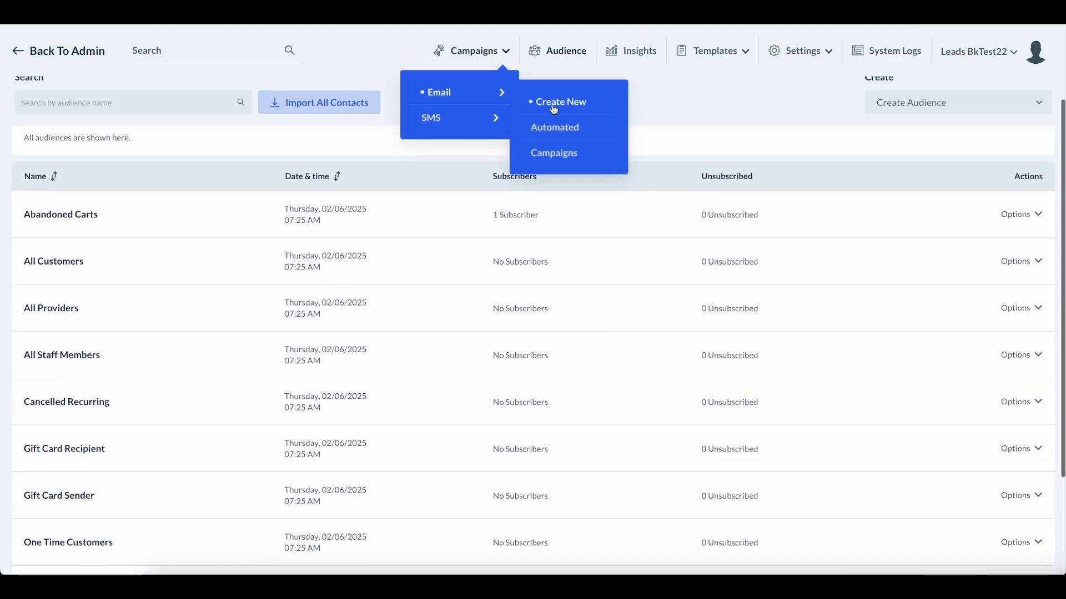
mouse_move(454, 113)
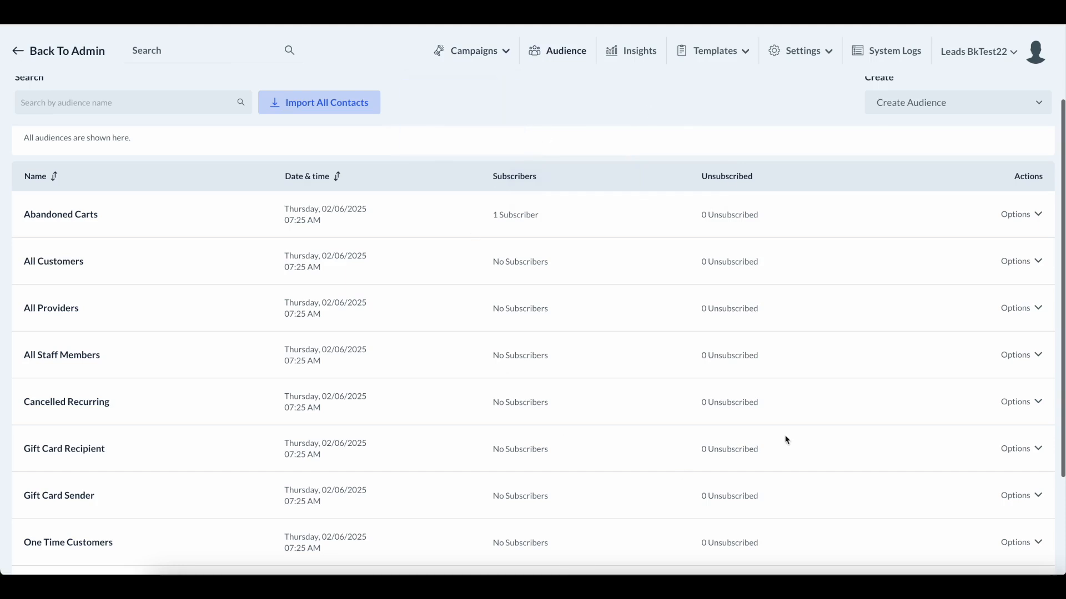
click(83, 55)
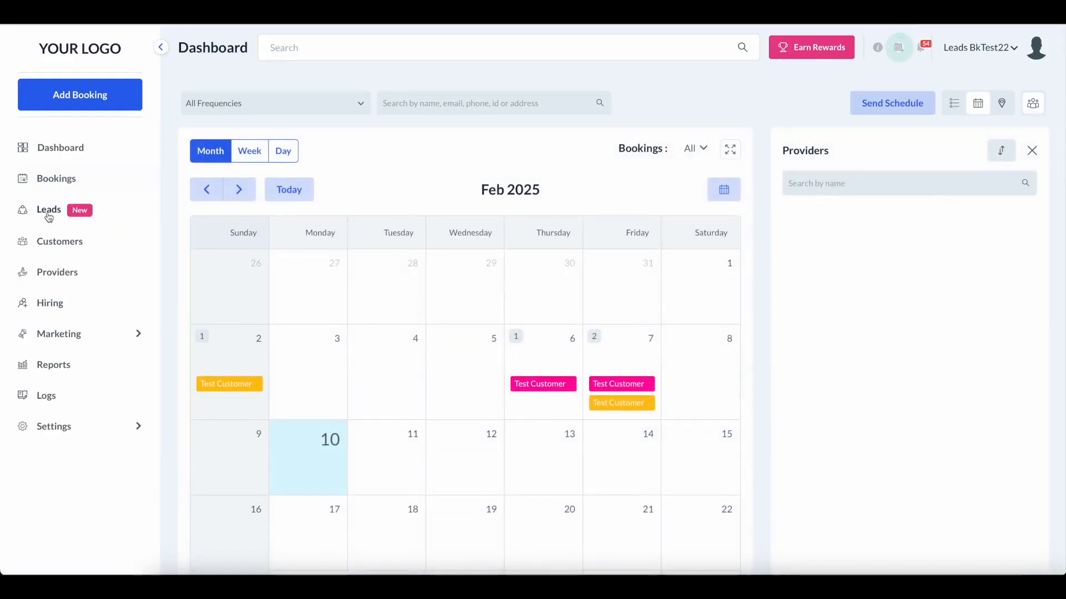
click(48, 211)
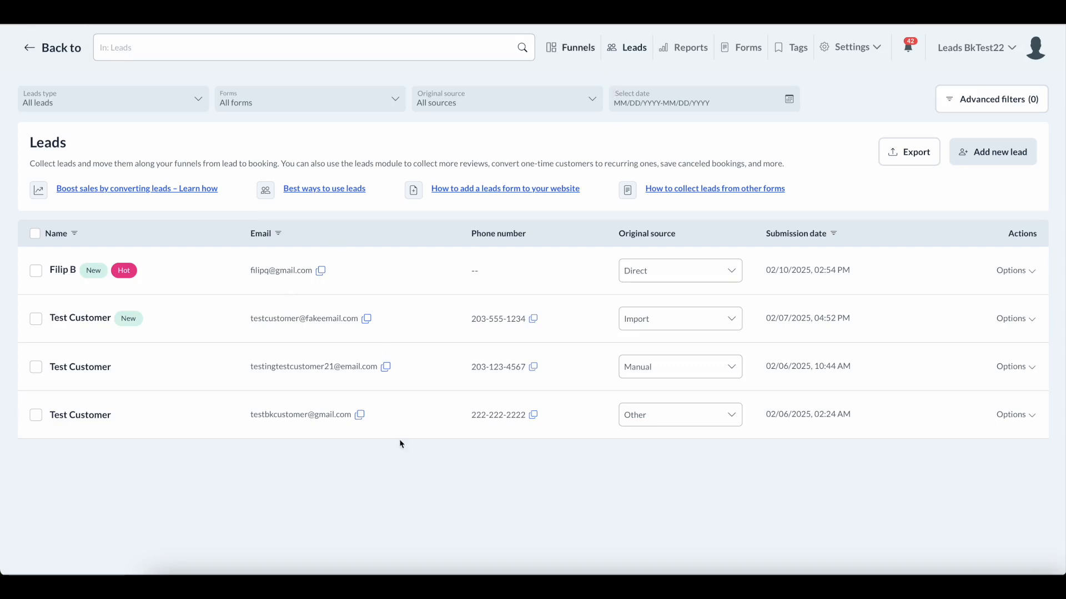
click(309, 572)
Review the booking form with Dog Bath and one Nail Clipping extra, then return to Leads.
scroll(427, 355, up, 15)
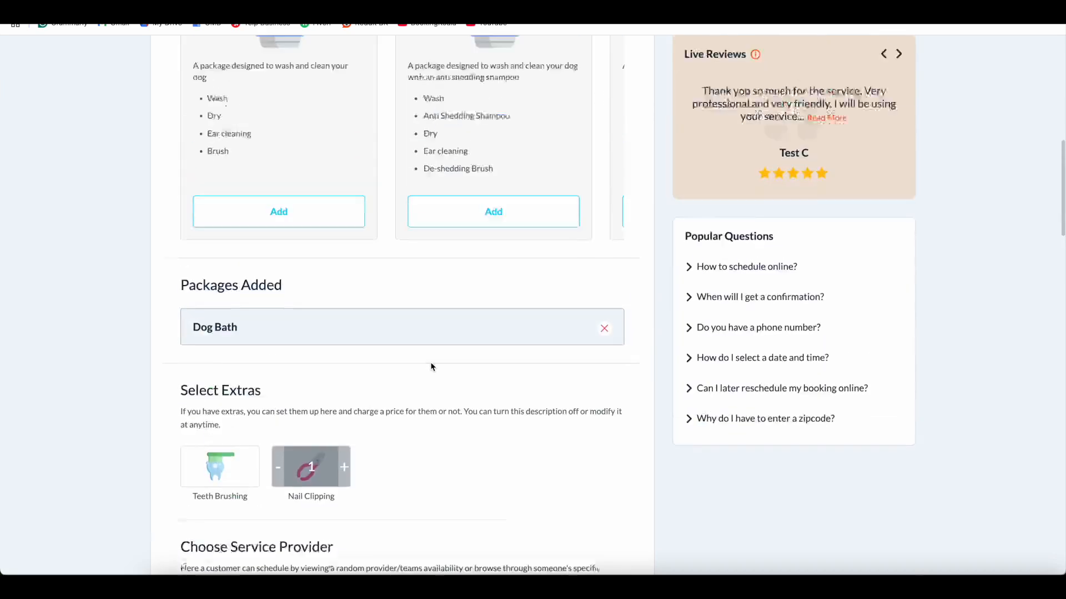
scroll(326, 325, down, 7)
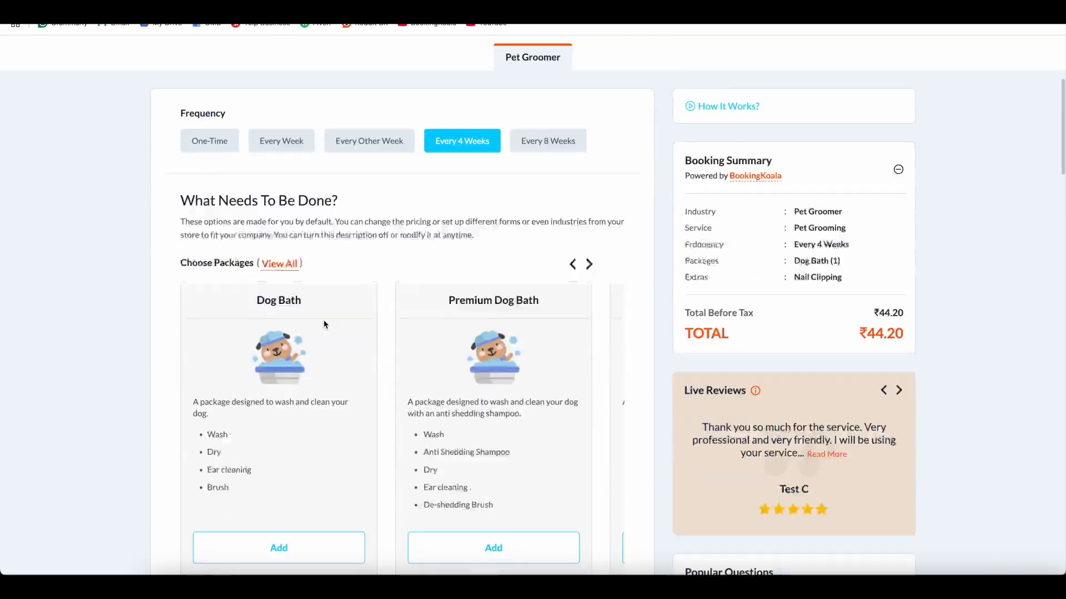
scroll(475, 460, down, 6)
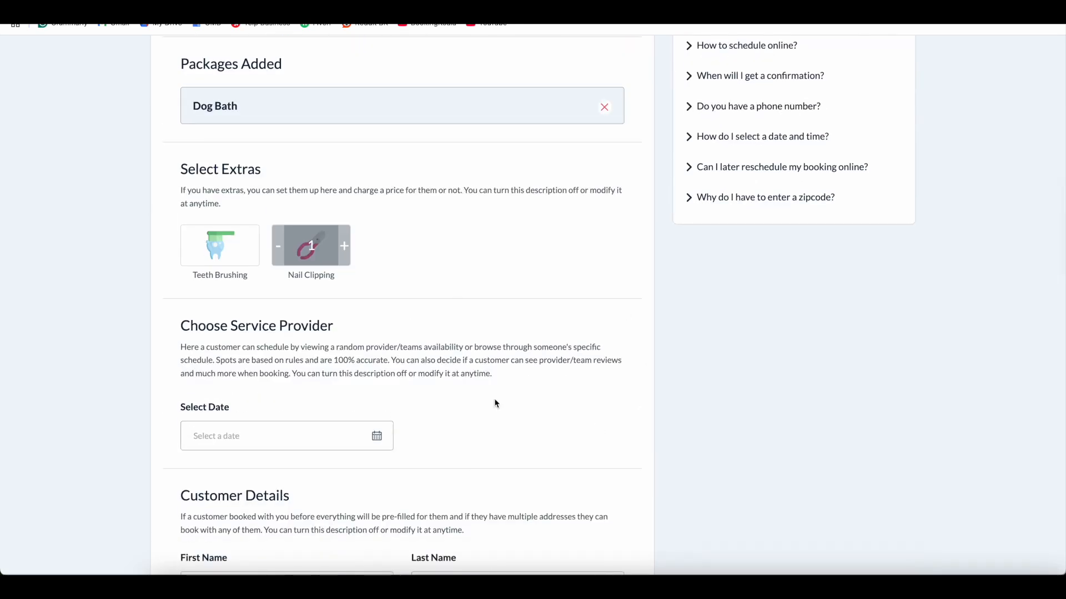
click(307, 579)
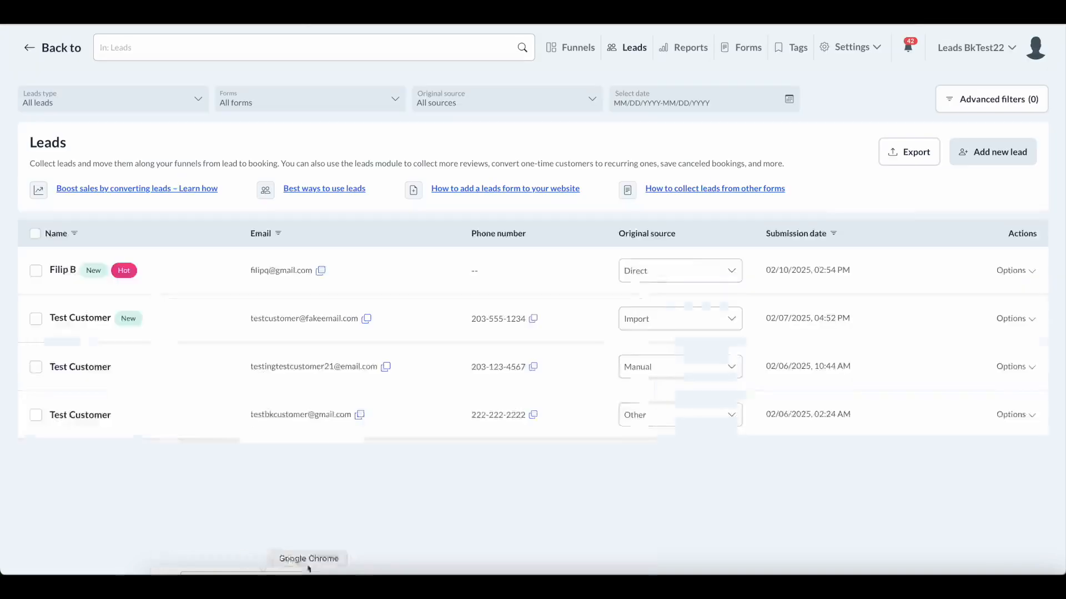
click(573, 60)
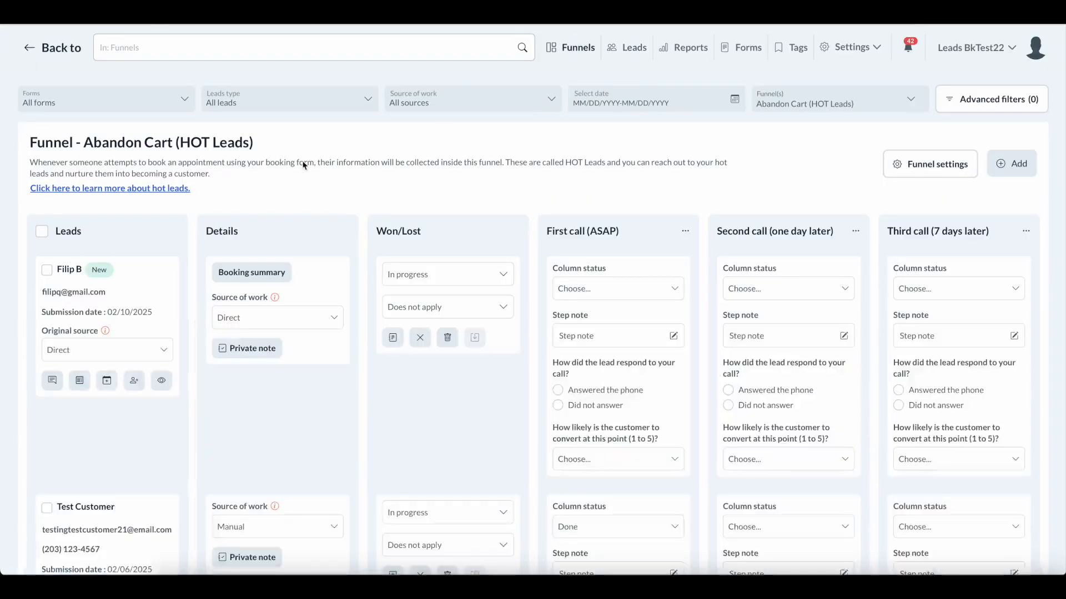
scroll(197, 256, down, 1)
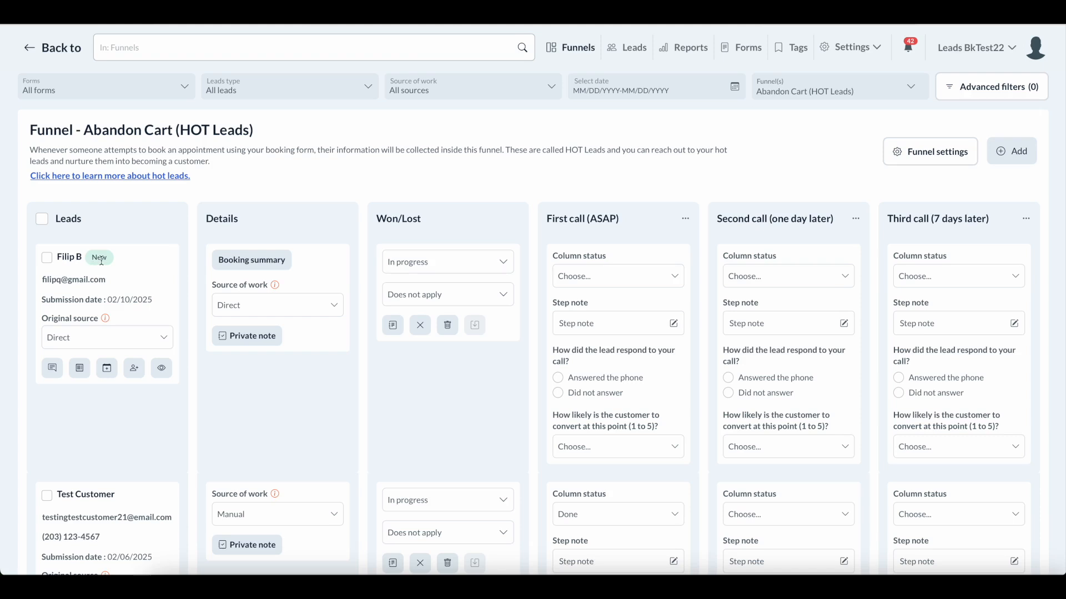
scroll(167, 260, down, 2)
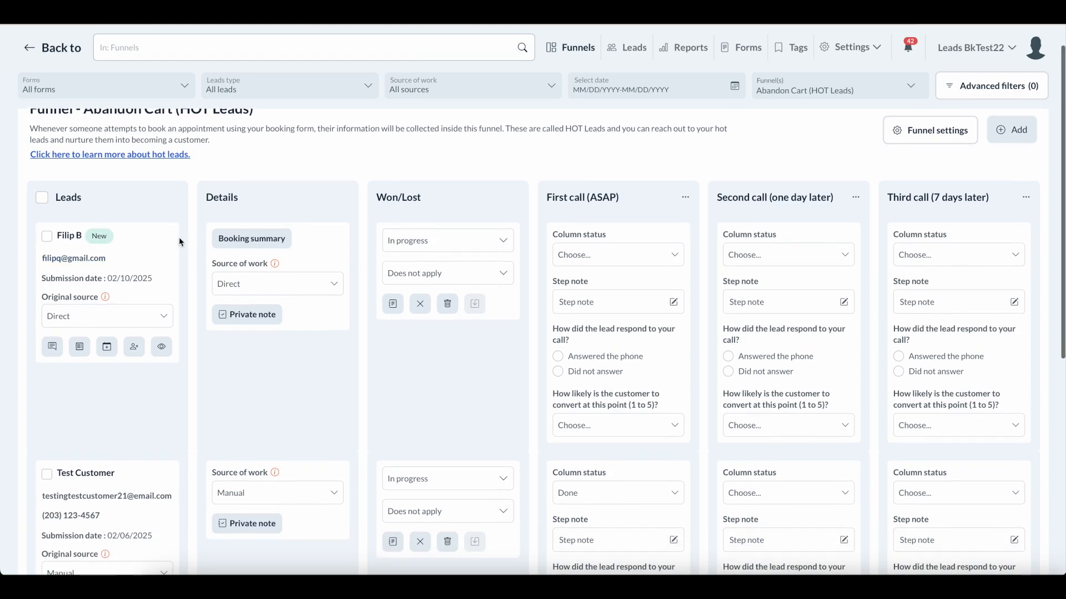
scroll(102, 240, up, 1)
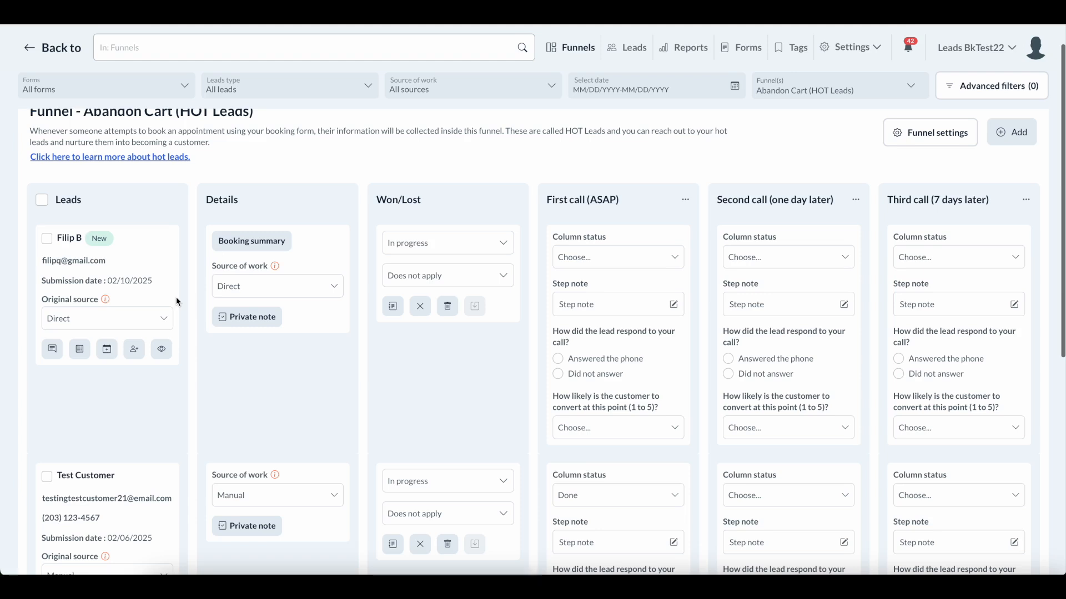
scroll(166, 256, up, 1)
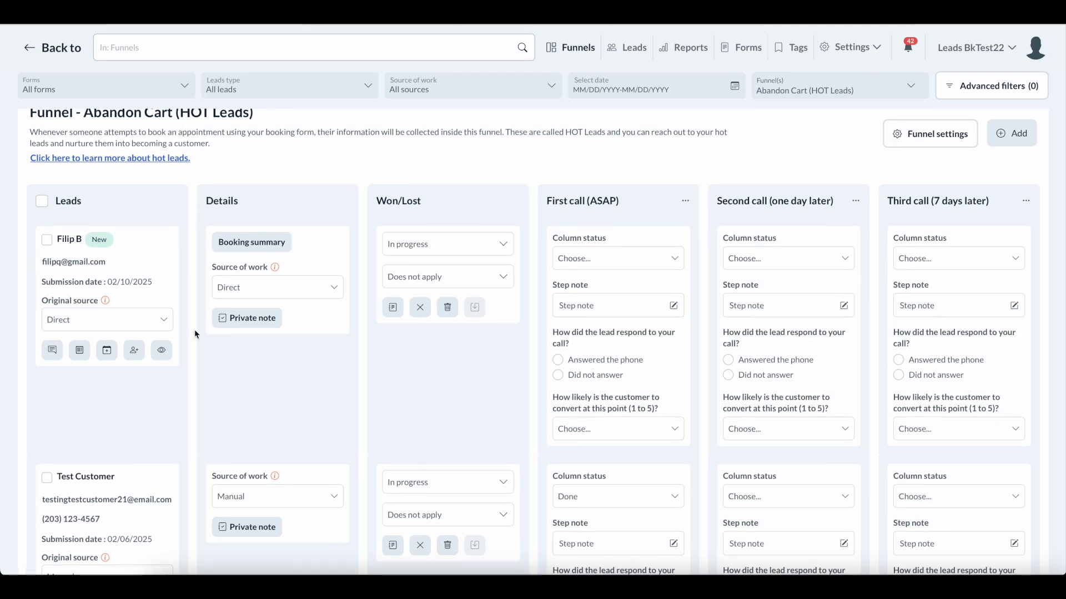
scroll(208, 377, down, 1)
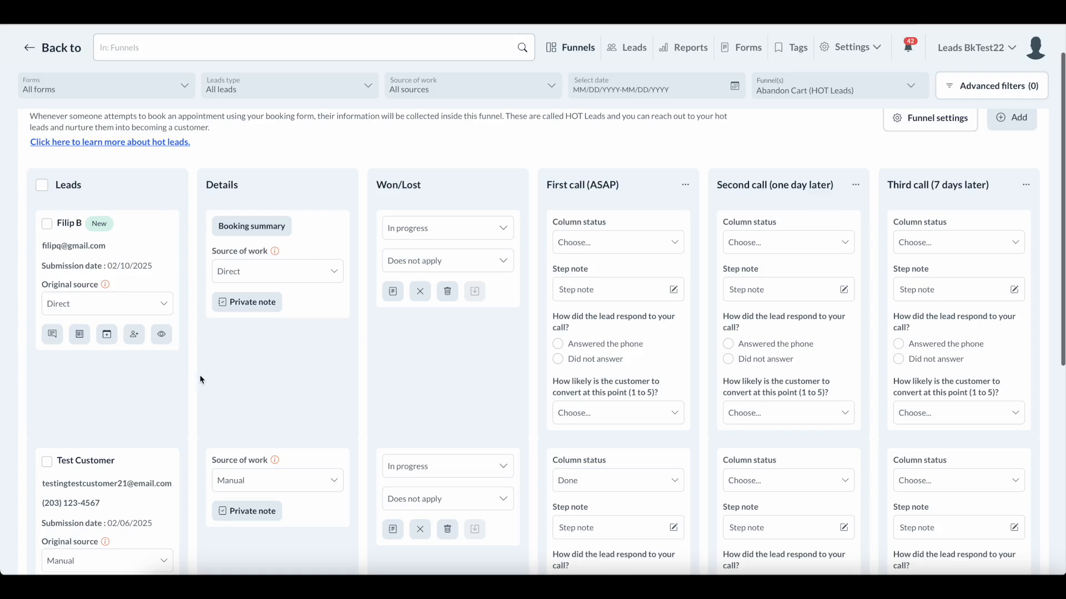
scroll(199, 374, up, 2)
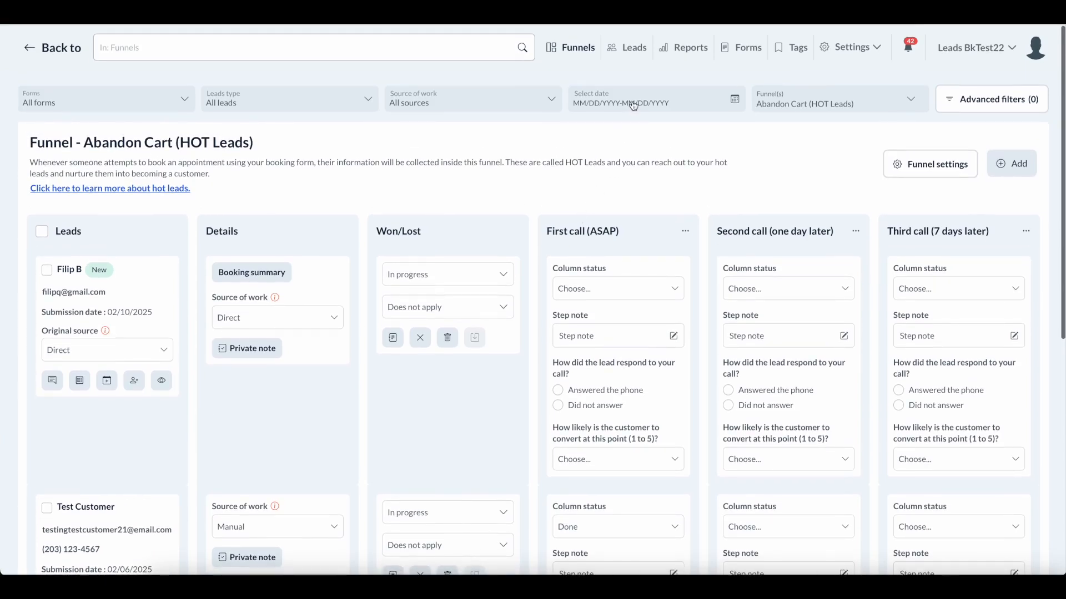
Open the Abandon Cart (HOT Leads) funnel's settings and scroll through them.
click(934, 173)
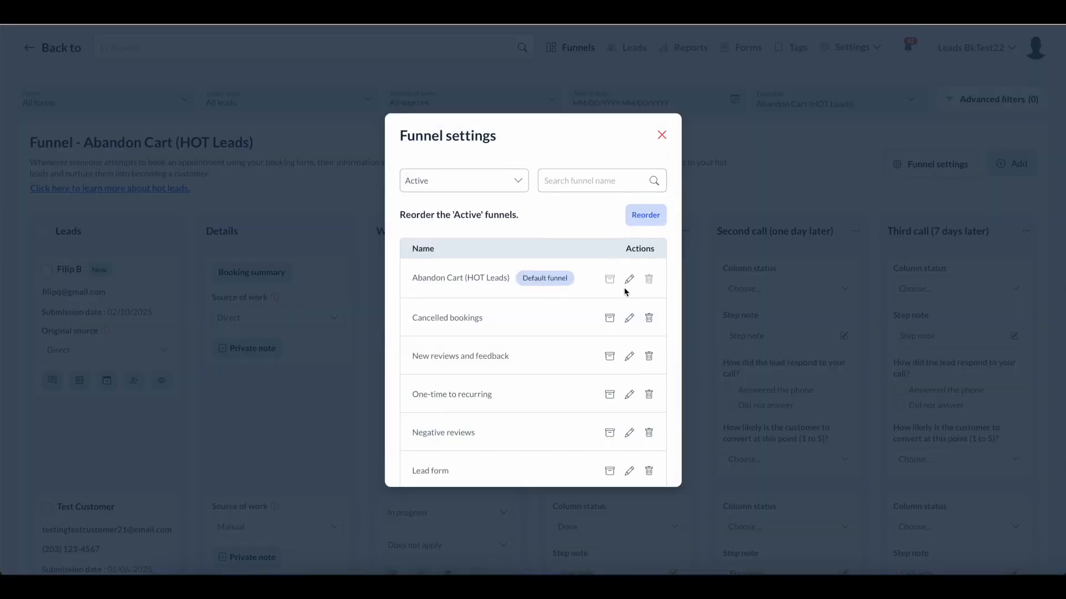
click(629, 278)
scroll(552, 340, down, 10)
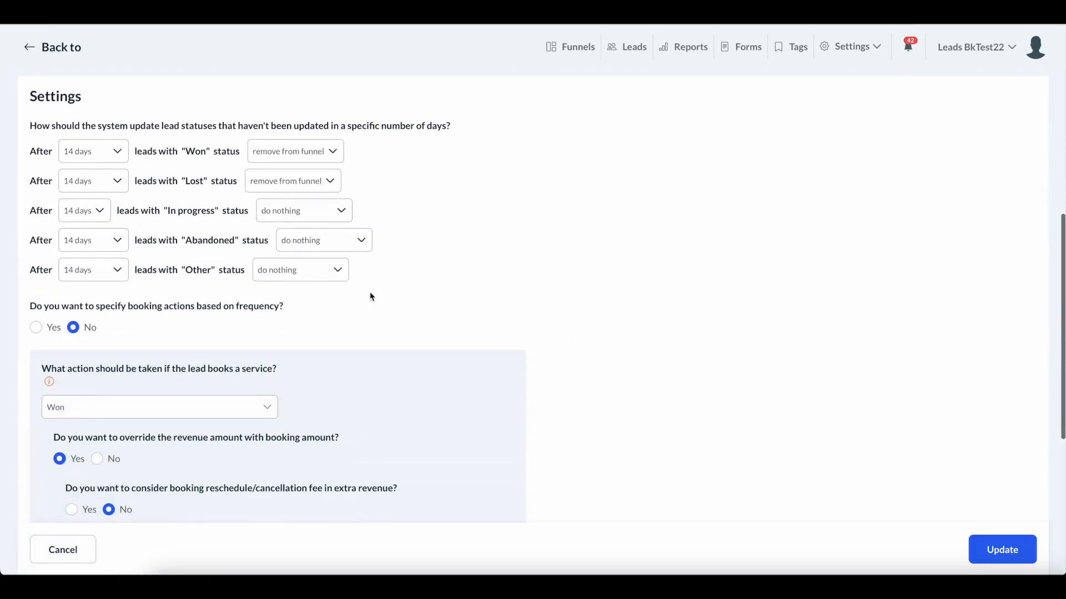
scroll(237, 256, down, 3)
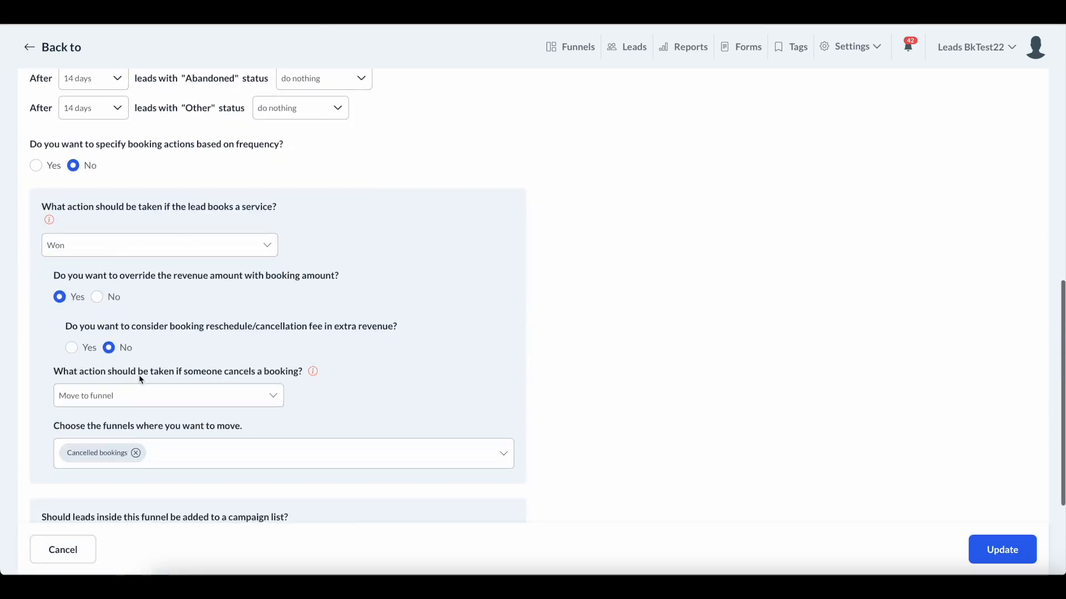
scroll(128, 247, up, 2)
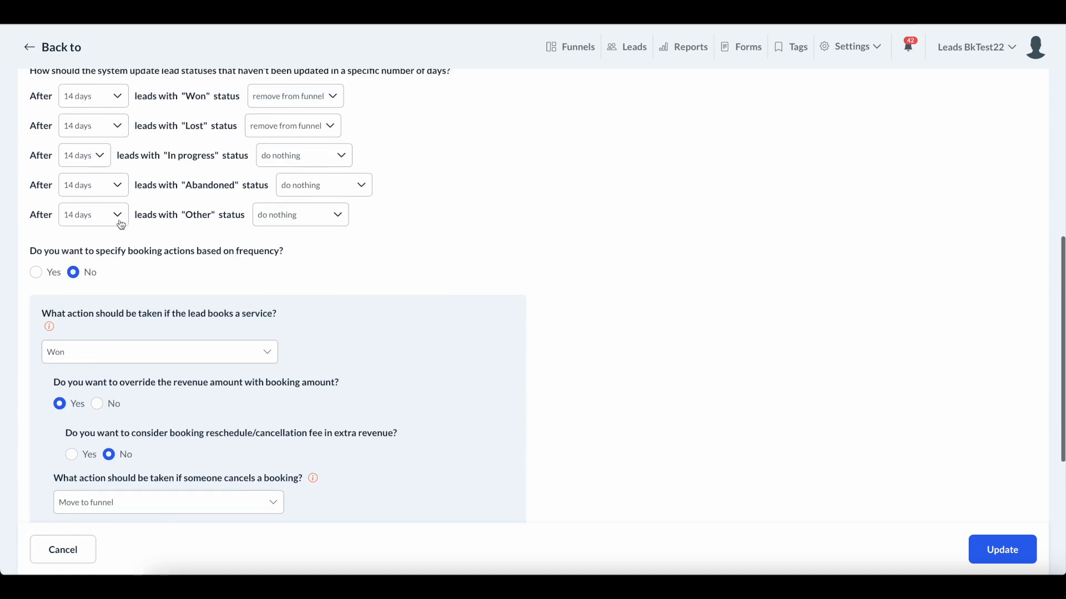
scroll(121, 225, up, 1)
Check the won-leads day options, keep 14 days, and return to the funnel board.
click(118, 124)
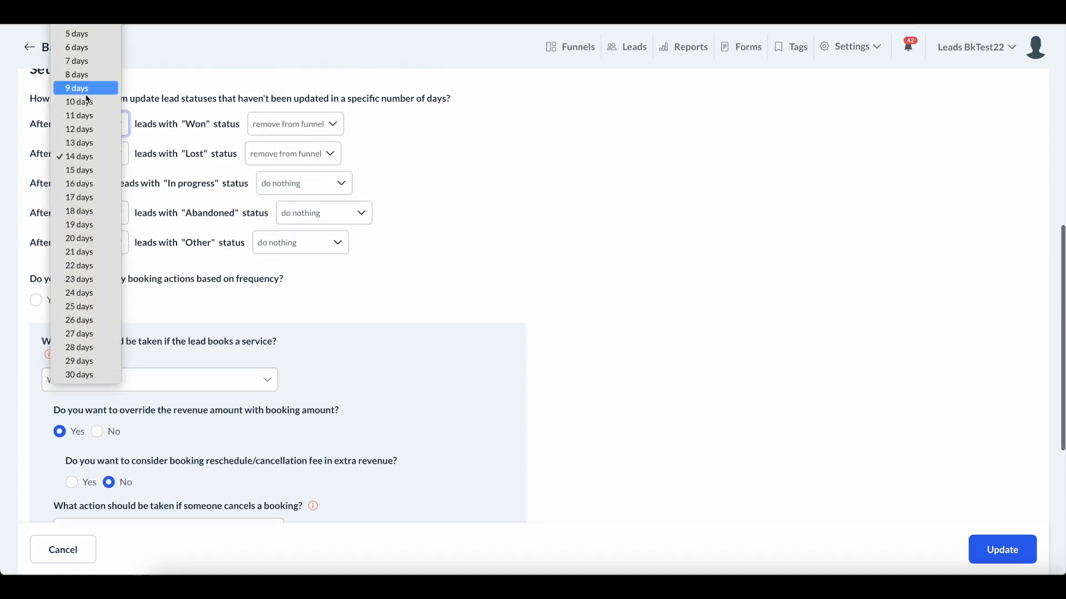
click(664, 390)
scroll(650, 383, up, 4)
click(92, 360)
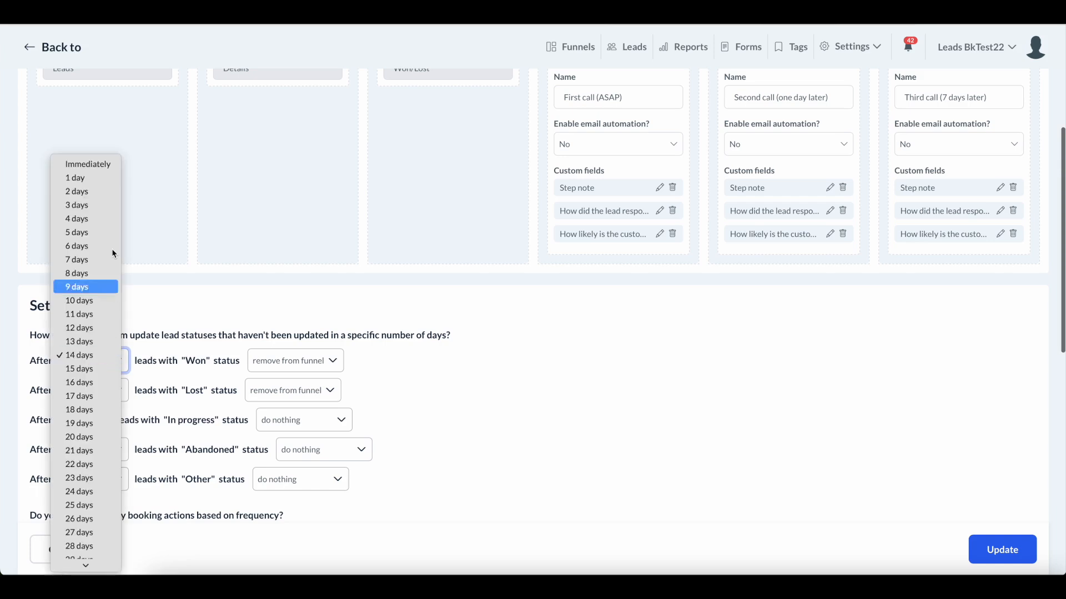
click(729, 411)
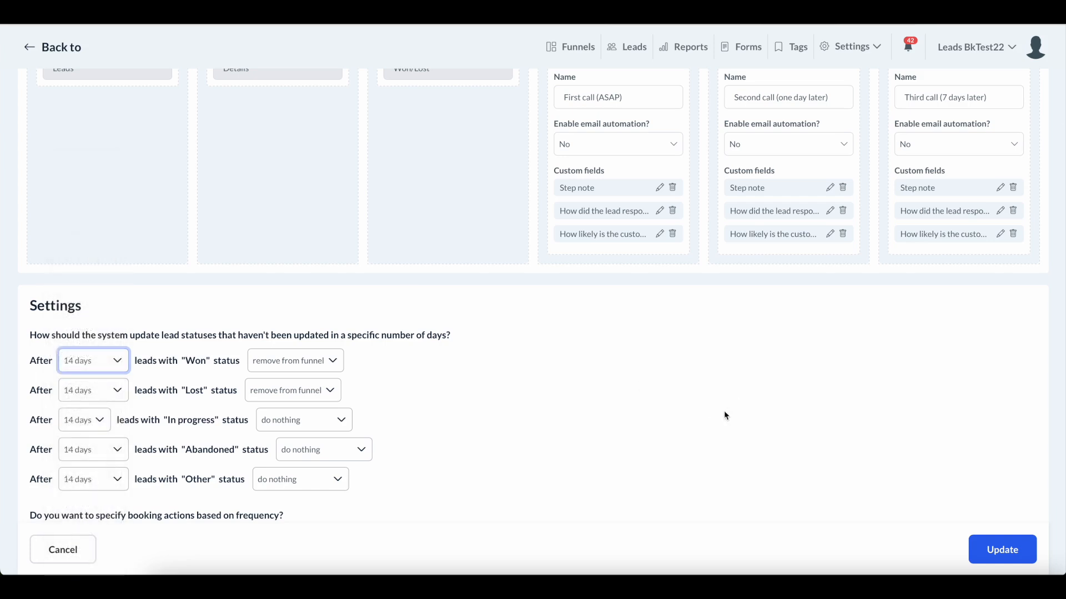
scroll(724, 416, up, 5)
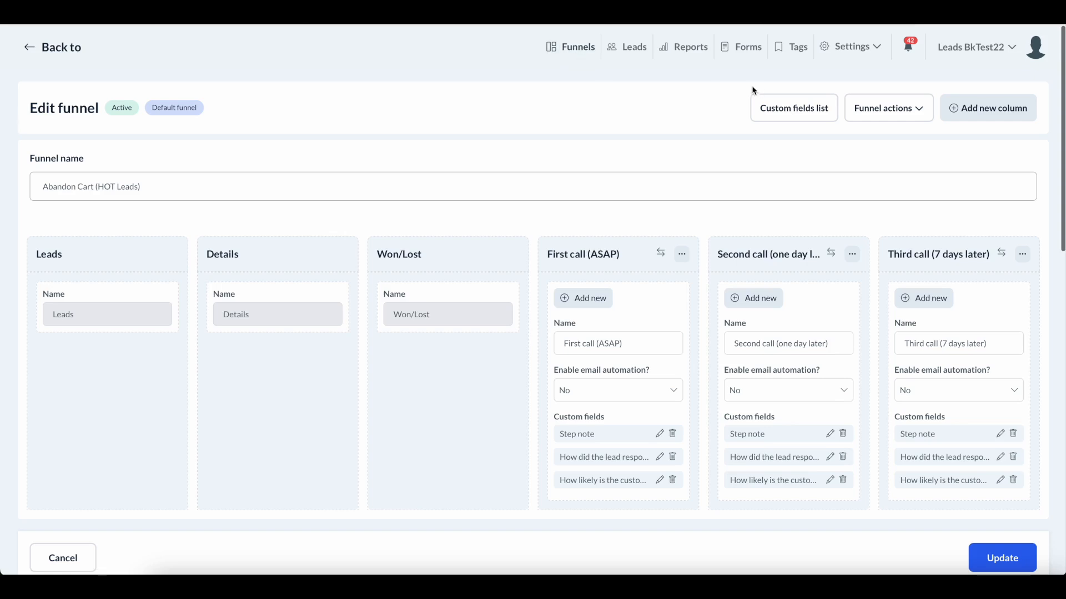
click(568, 53)
Switch the board to the Cancelled bookings funnel and scroll through its leads.
click(804, 108)
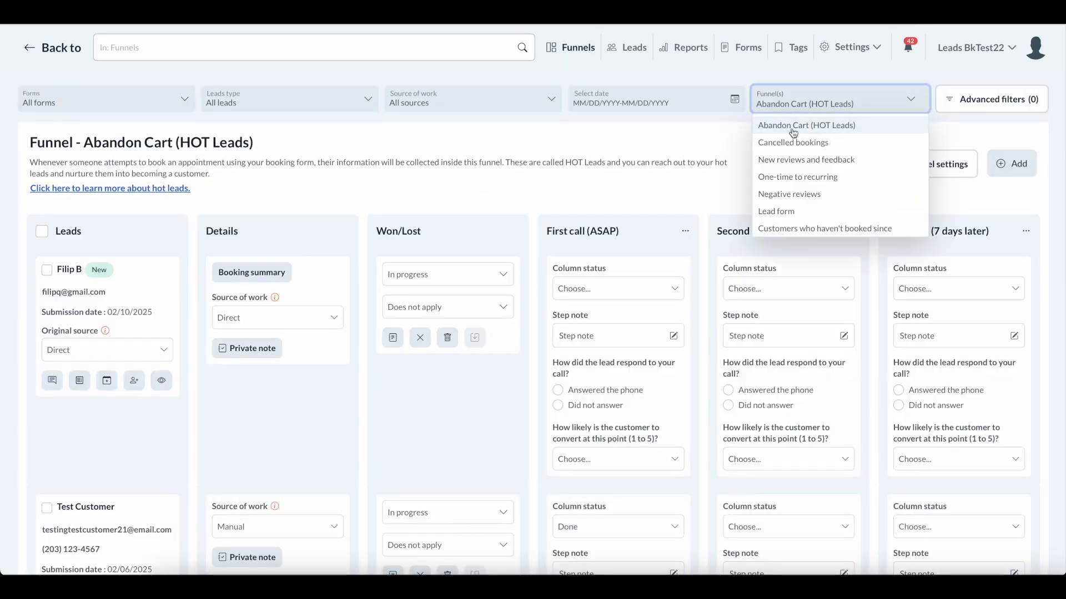
click(793, 142)
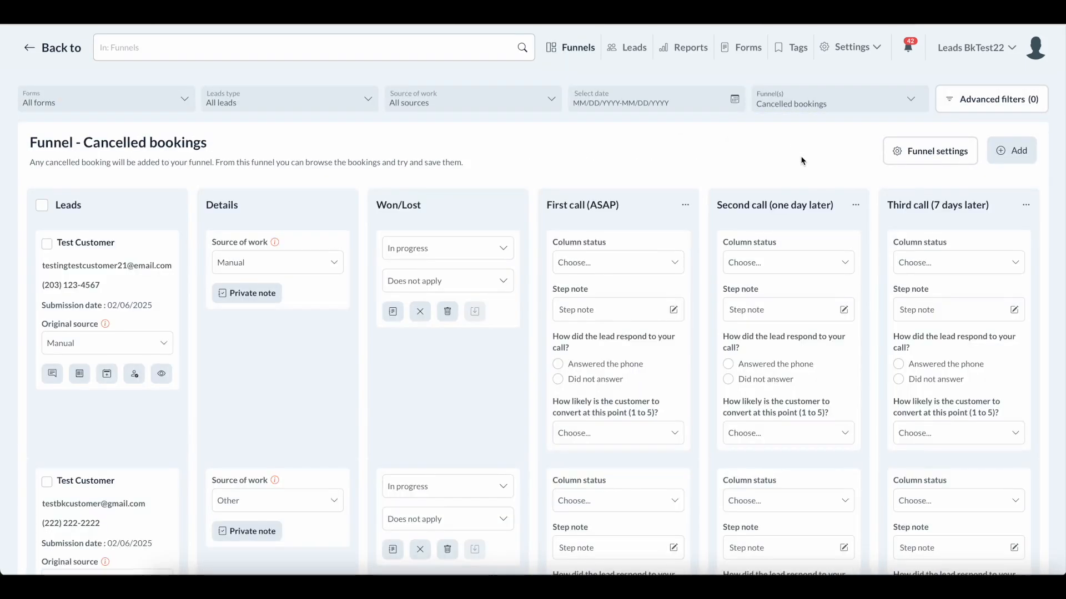
scroll(801, 160, down, 1)
scroll(728, 173, up, 1)
scroll(142, 401, down, 1)
scroll(152, 201, down, 3)
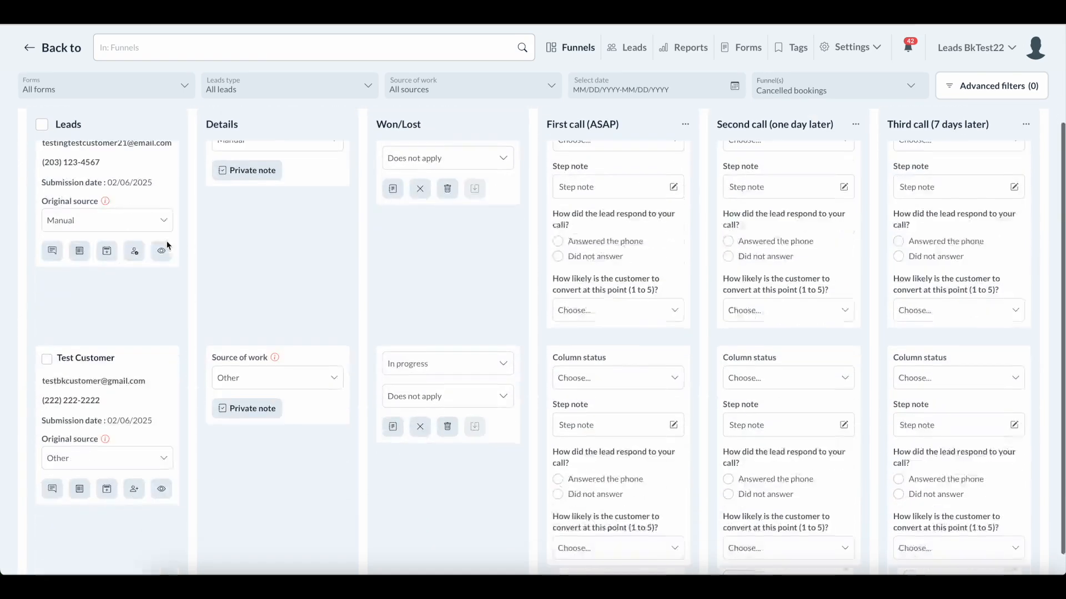
scroll(159, 328, up, 4)
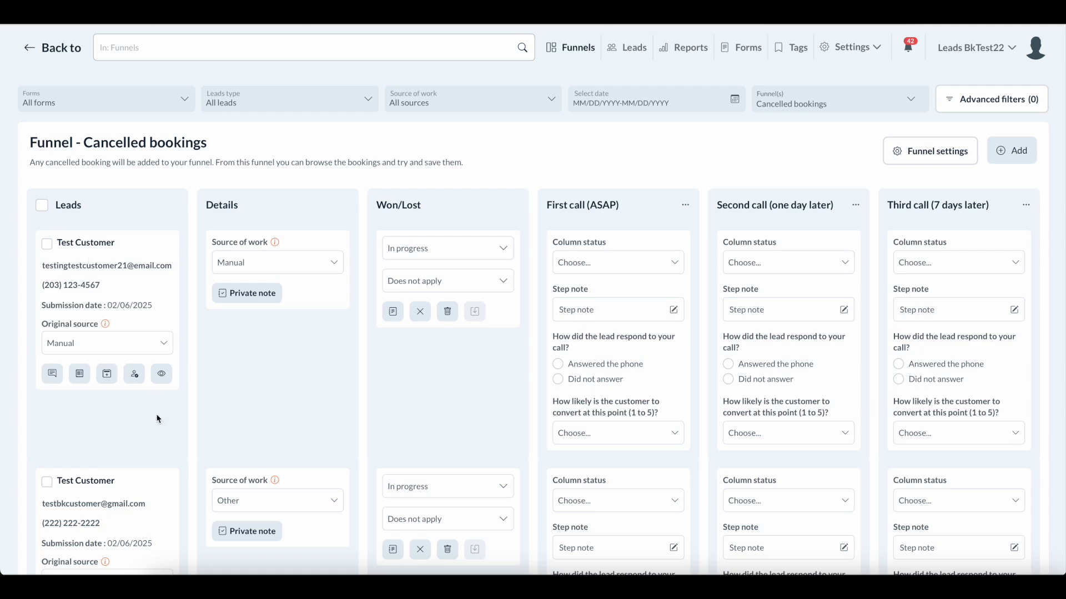
View the first cancelled lead's details, then close the panel back to the board.
click(162, 376)
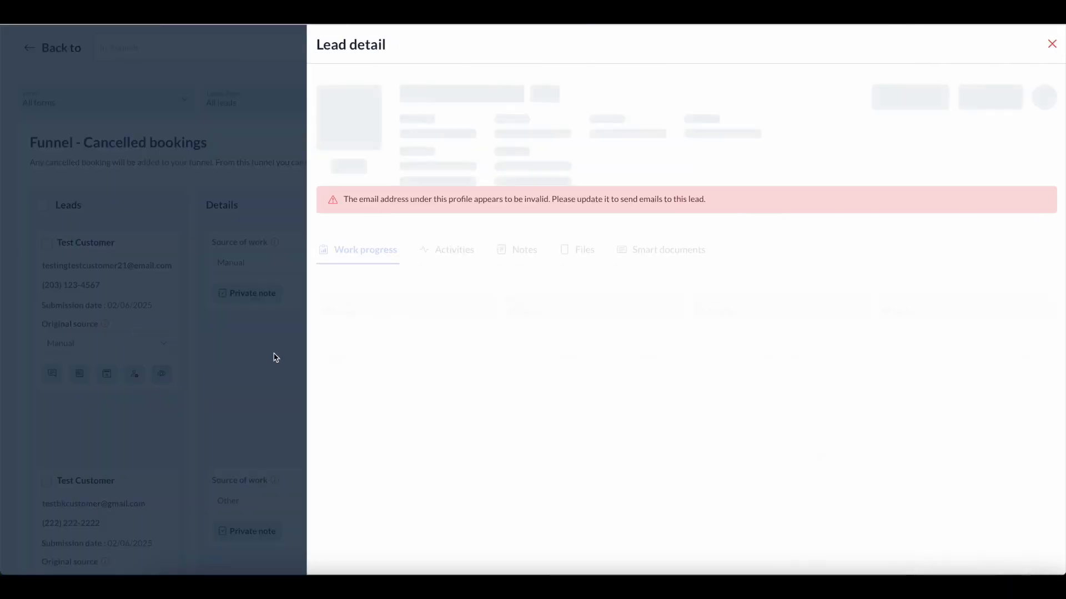
click(1059, 47)
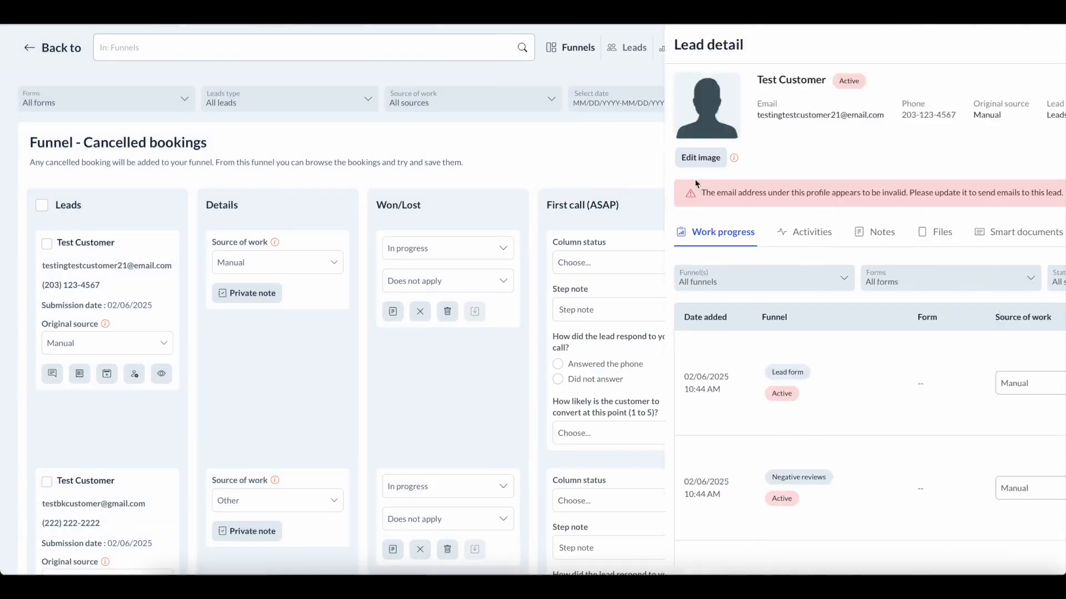
scroll(481, 320, down, 2)
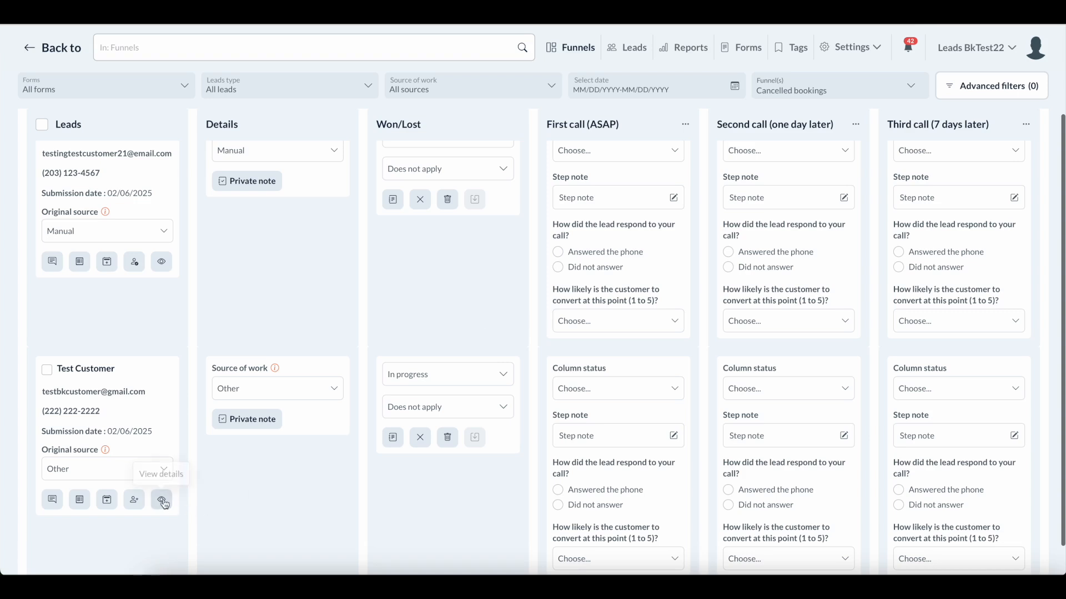
scroll(715, 309, up, 2)
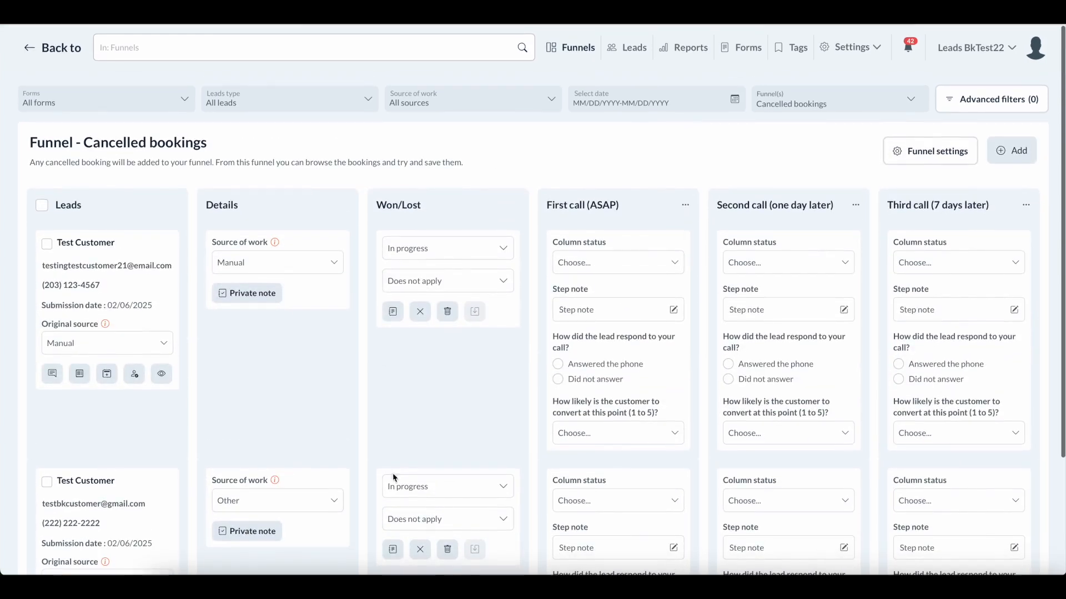
click(824, 107)
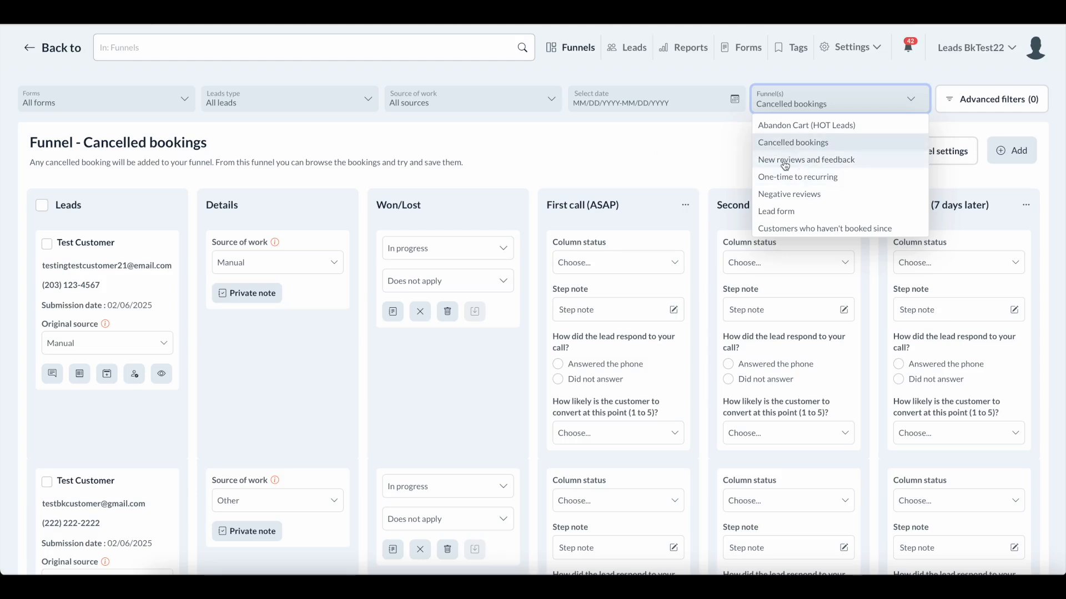
Show the New reviews and feedback funnel and scroll through its Import- and Manual-source leads.
click(802, 160)
scroll(701, 157, down, 1)
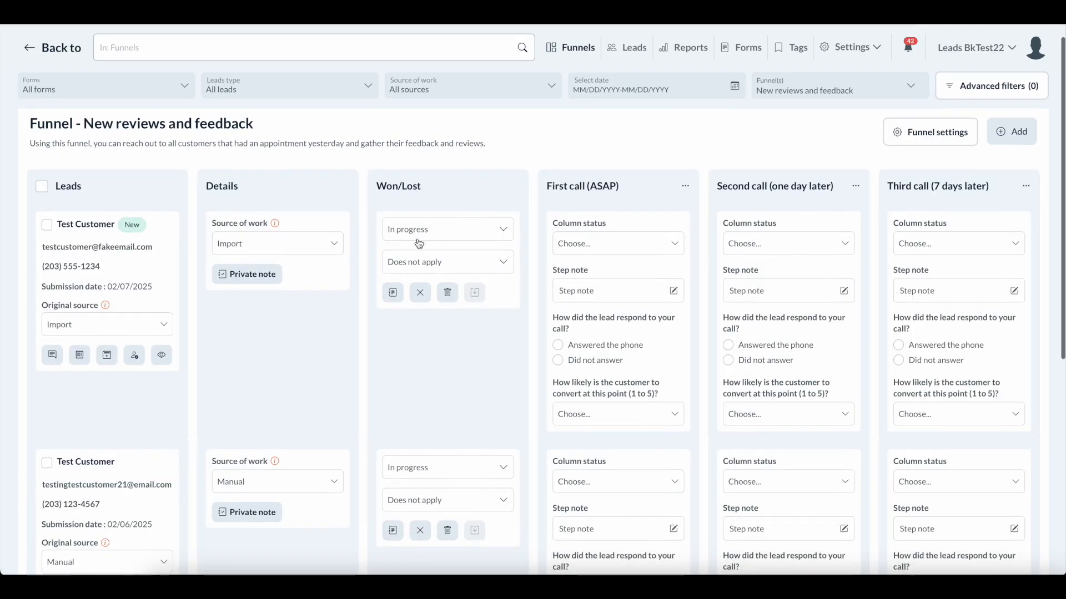
scroll(357, 242, down, 1)
scroll(357, 242, up, 2)
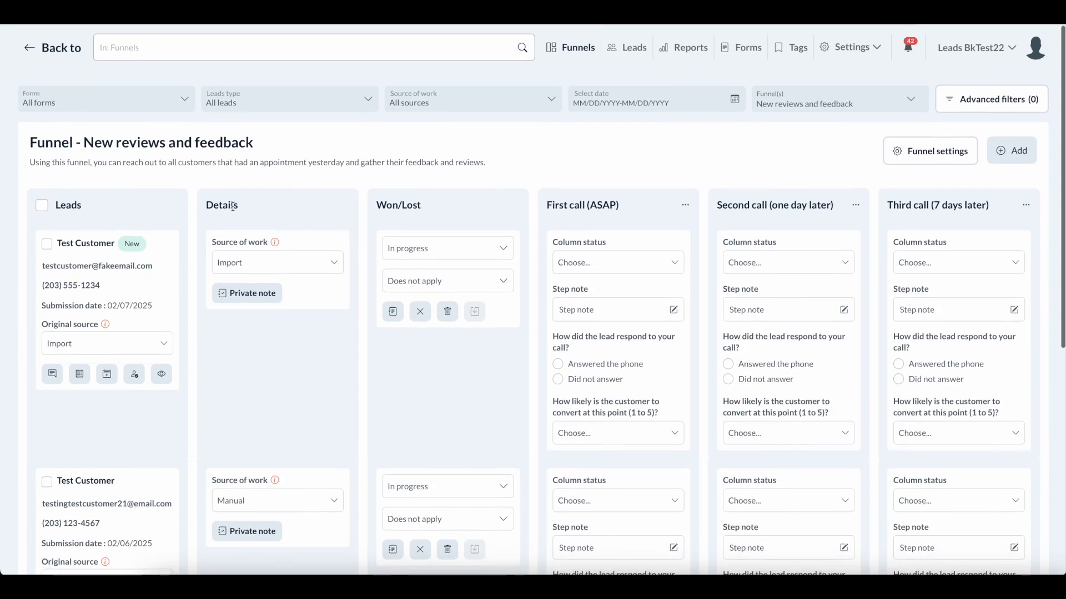
scroll(189, 255, down, 1)
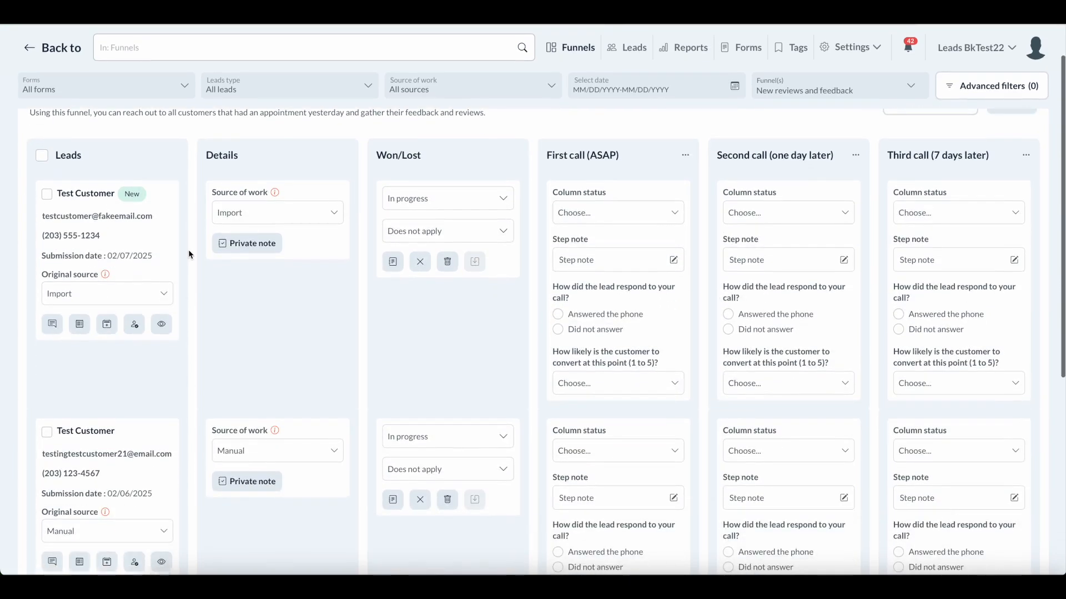
scroll(189, 255, up, 1)
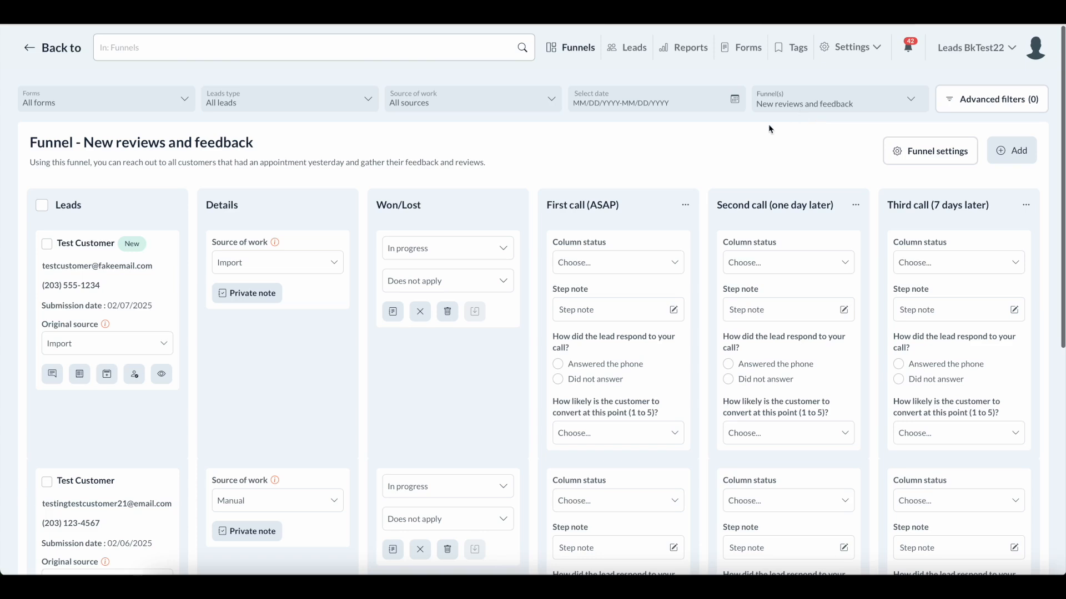
scroll(590, 186, down, 1)
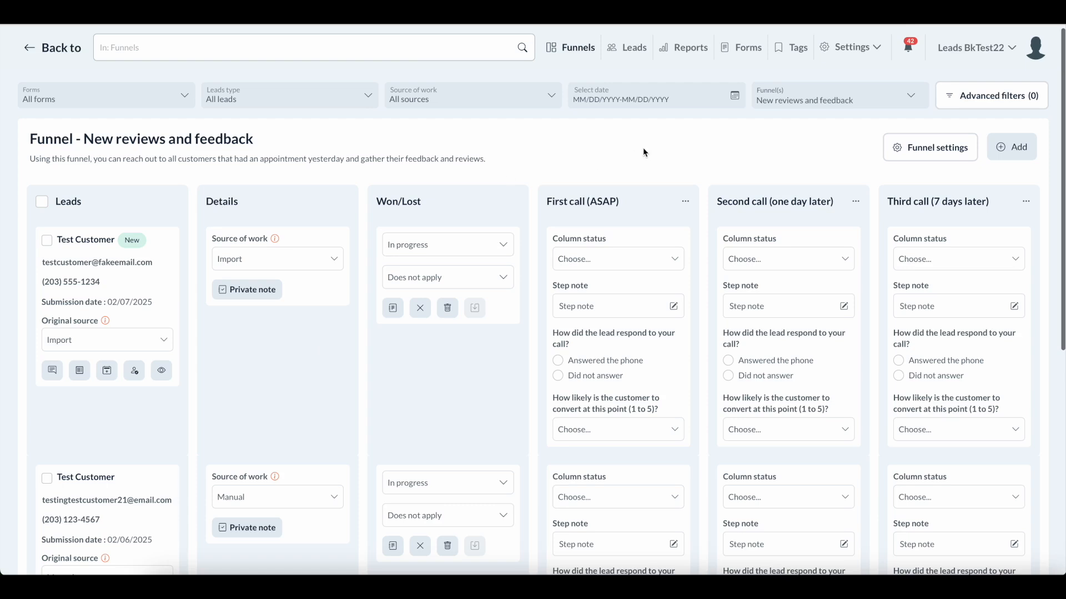
scroll(195, 212, down, 1)
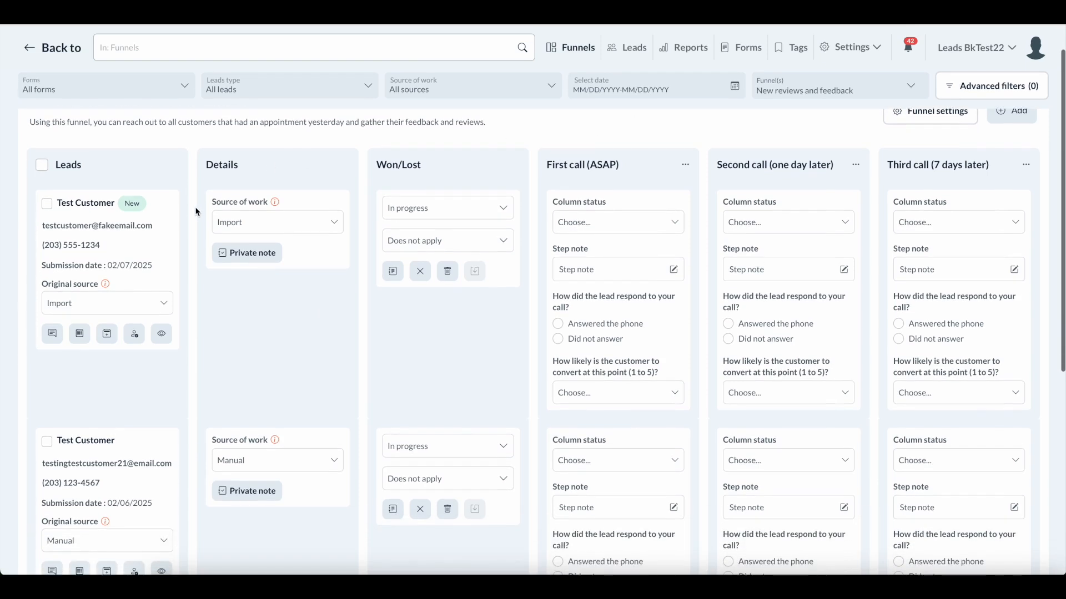
scroll(195, 212, down, 1)
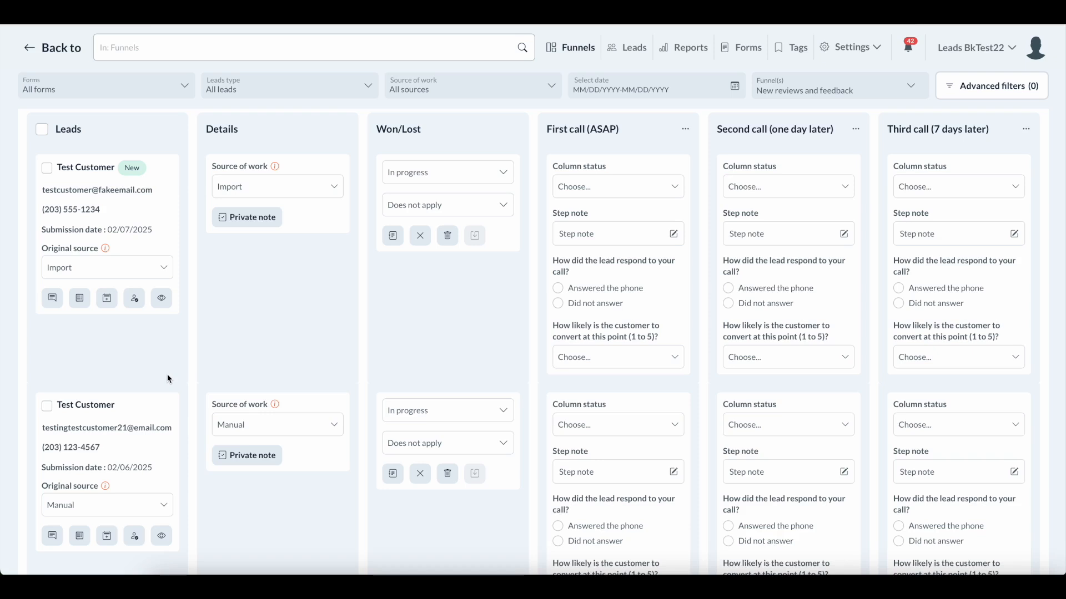
scroll(213, 382, up, 1)
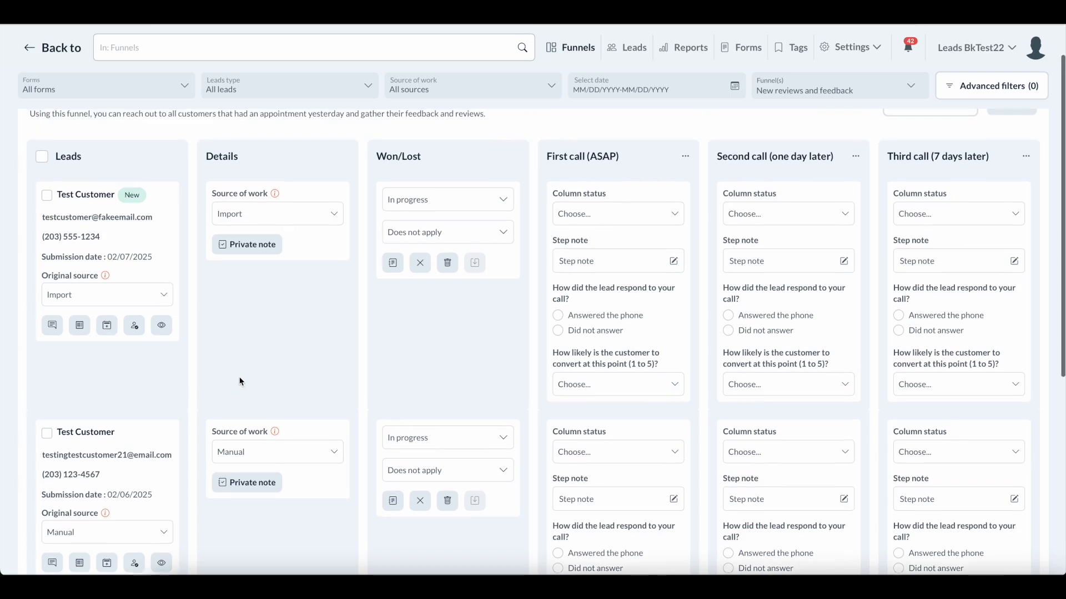
scroll(239, 379, up, 1)
scroll(237, 377, down, 1)
scroll(196, 297, up, 2)
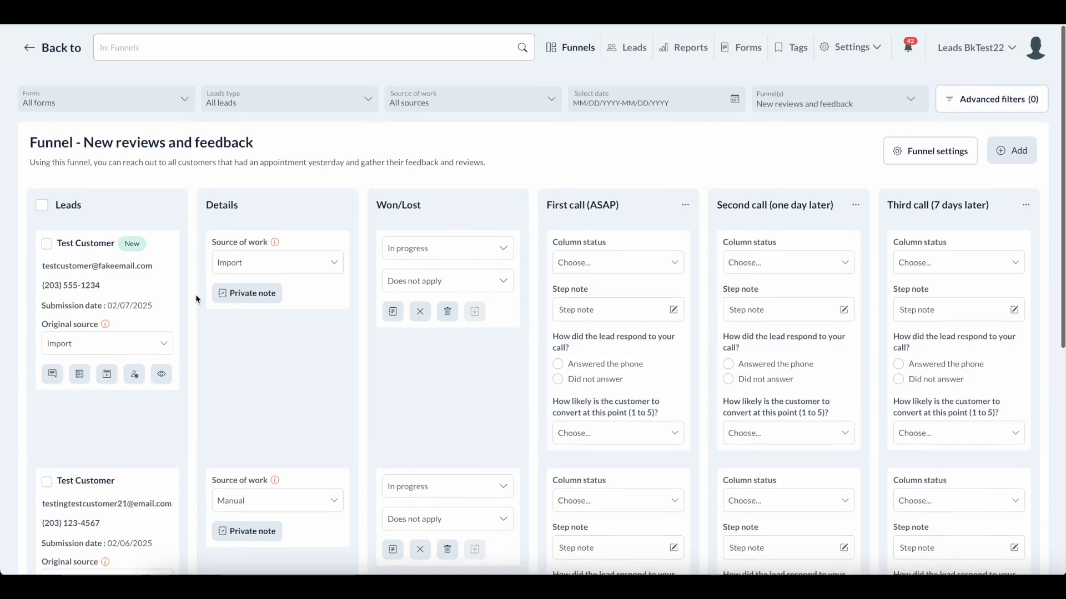
scroll(195, 299, down, 1)
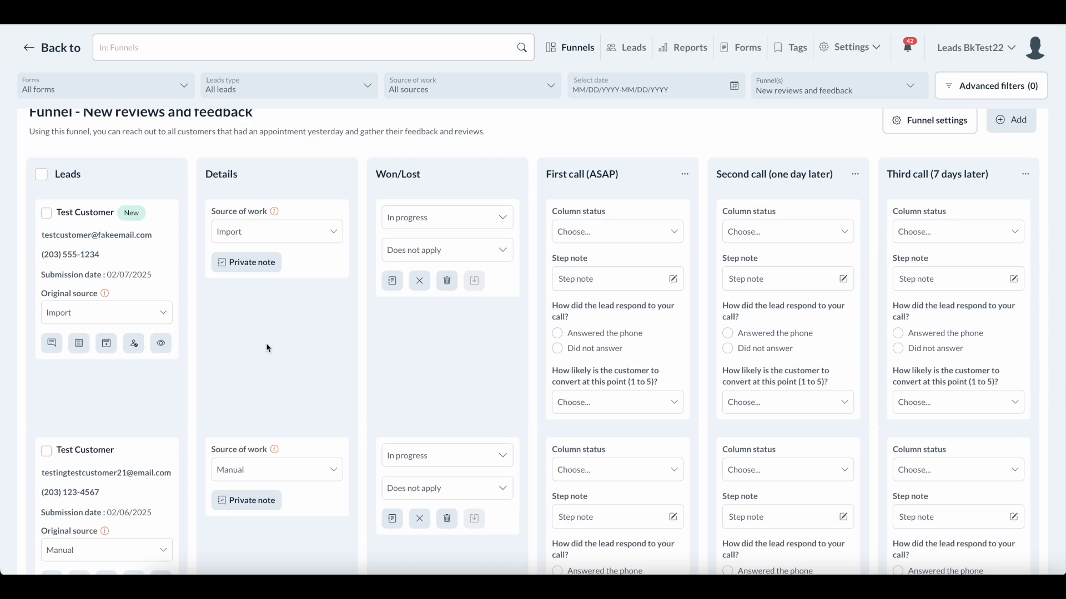
Scroll the New reviews and feedback board to check both In progress leads' call steps.
scroll(266, 347, down, 1)
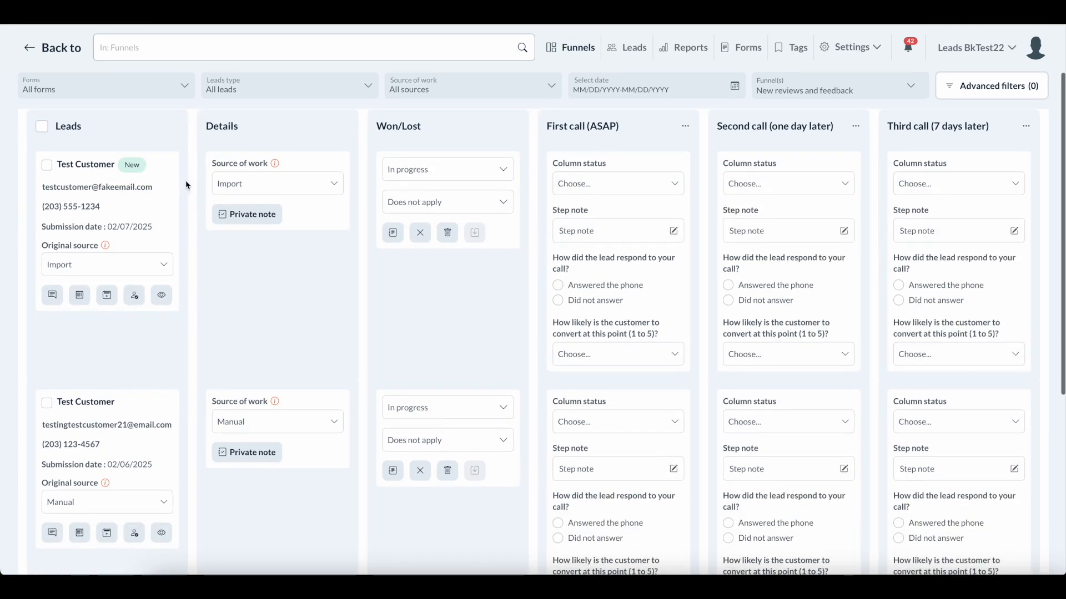
scroll(186, 185, up, 1)
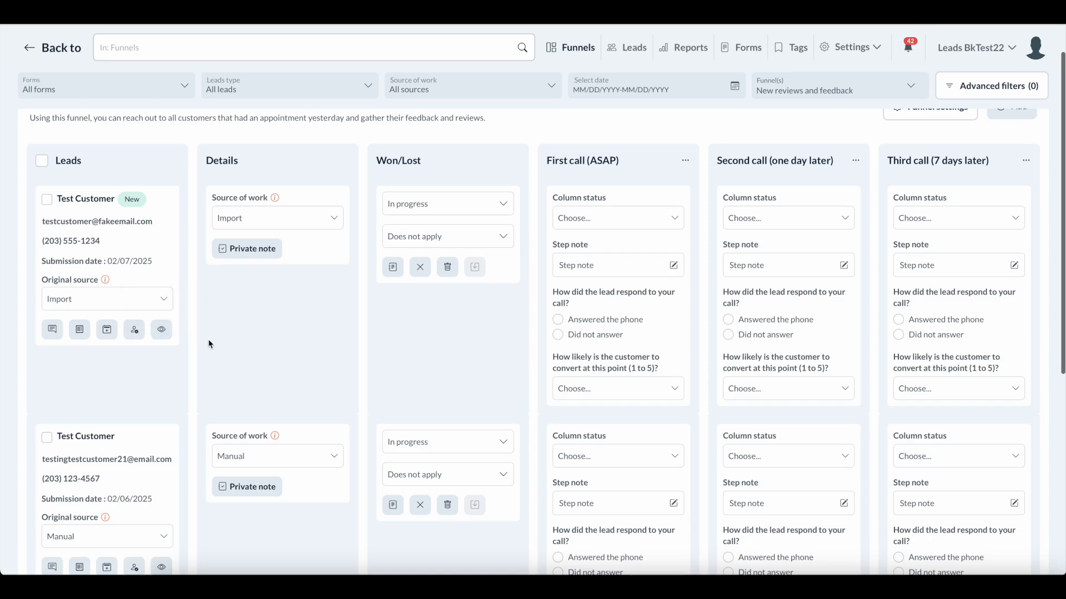
scroll(209, 344, down, 1)
scroll(206, 333, up, 1)
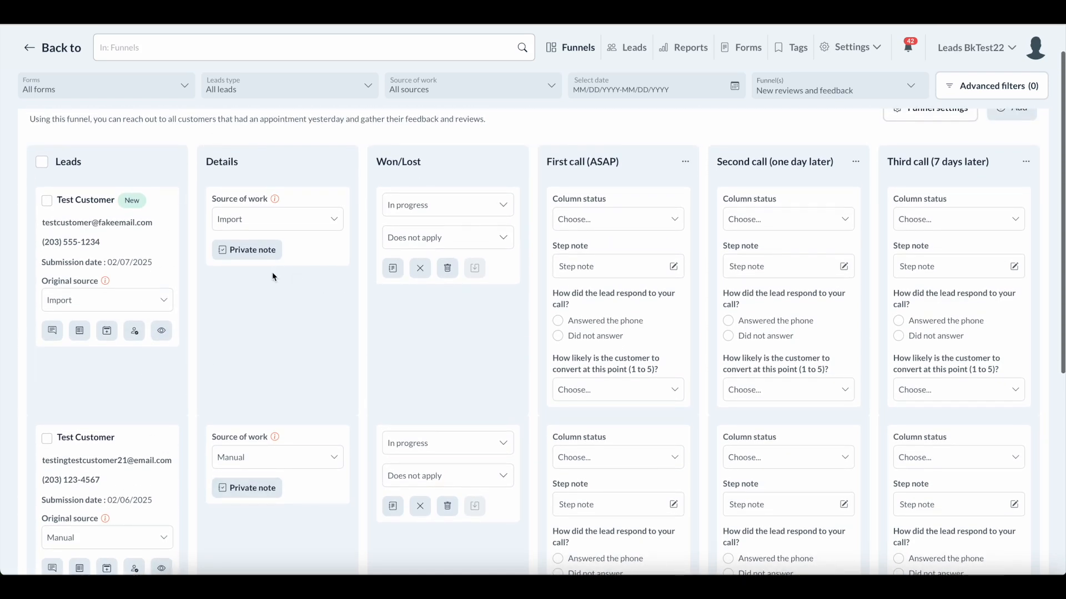
scroll(268, 277, down, 1)
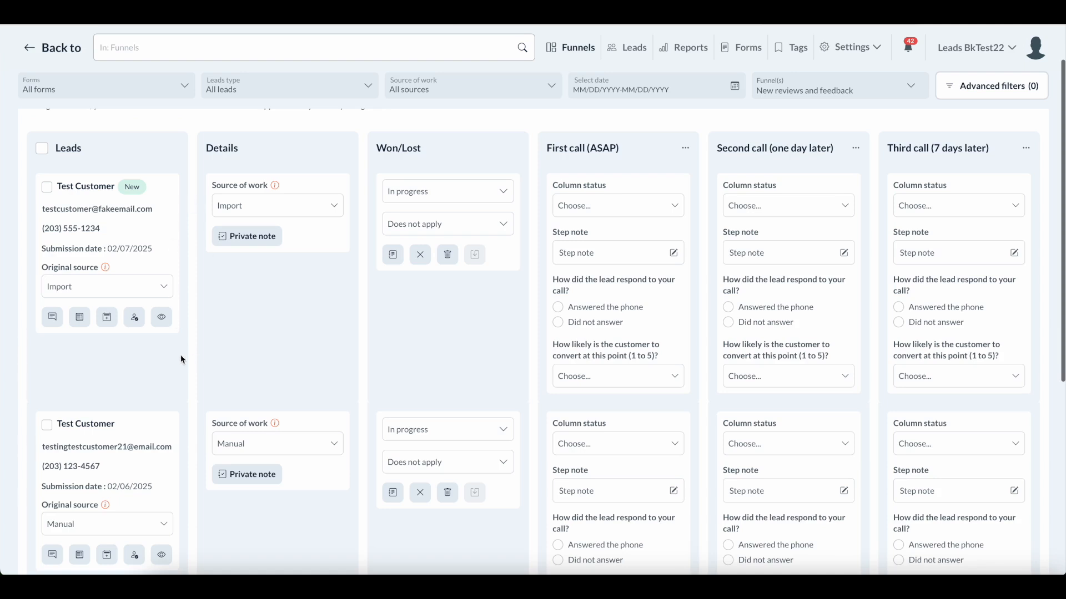
scroll(181, 358, up, 2)
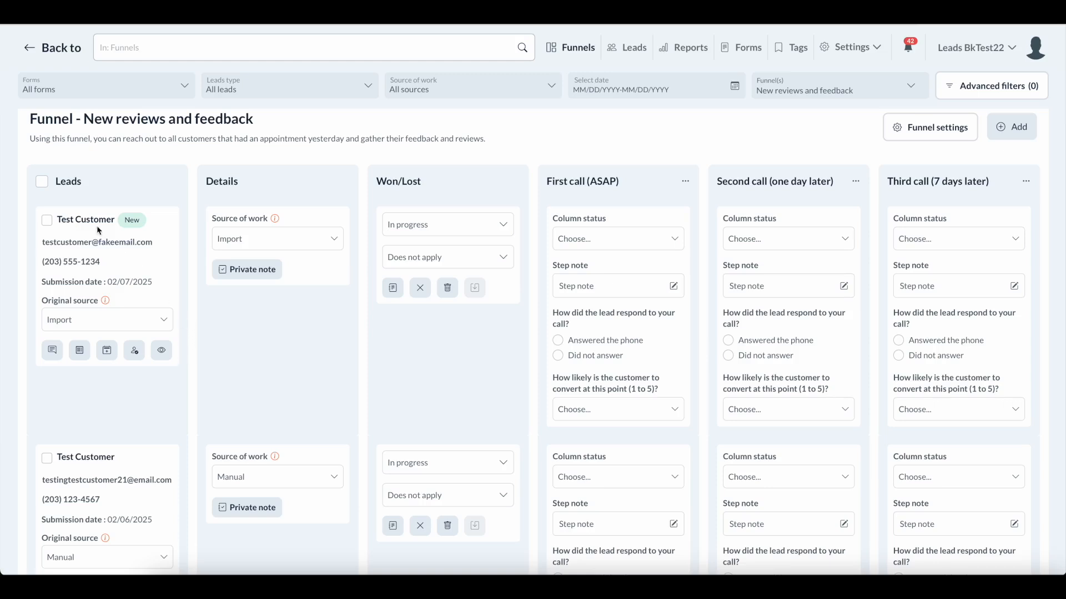
scroll(166, 360, down, 1)
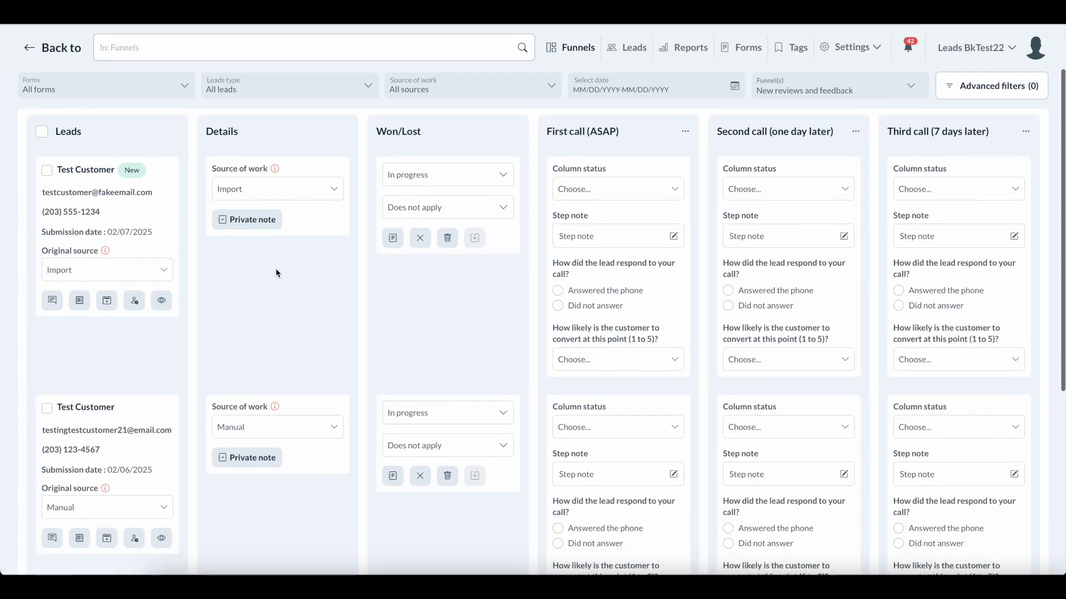
scroll(268, 274, up, 2)
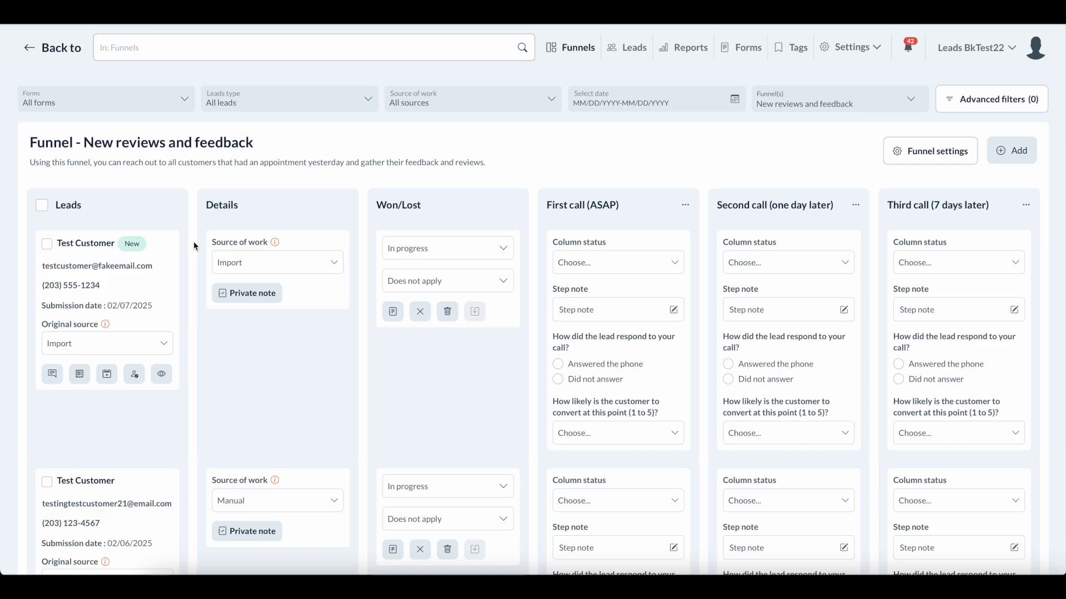
scroll(194, 246, down, 1)
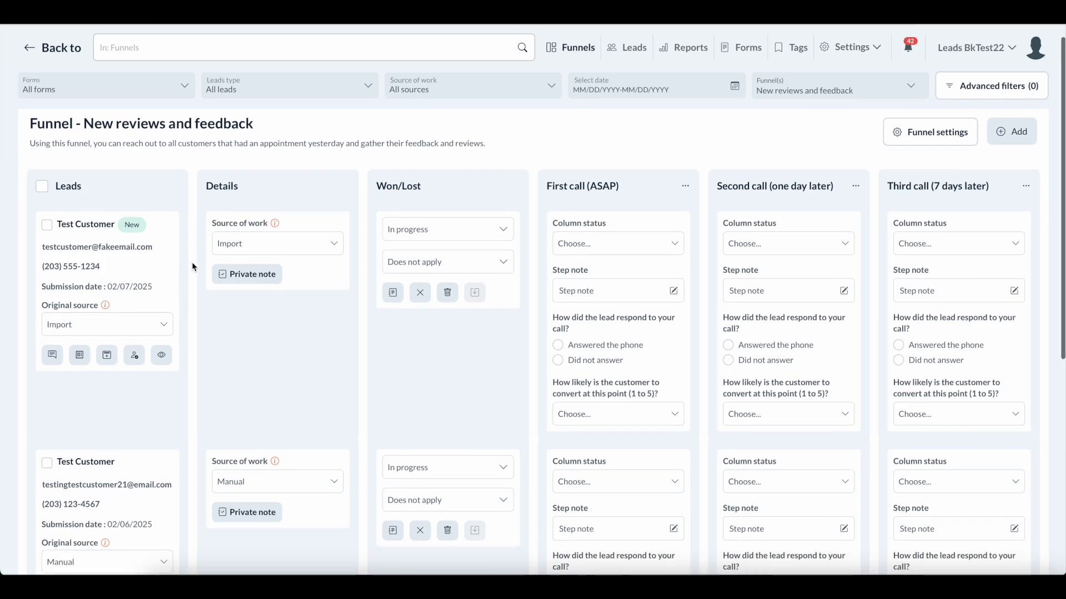
scroll(191, 262, down, 1)
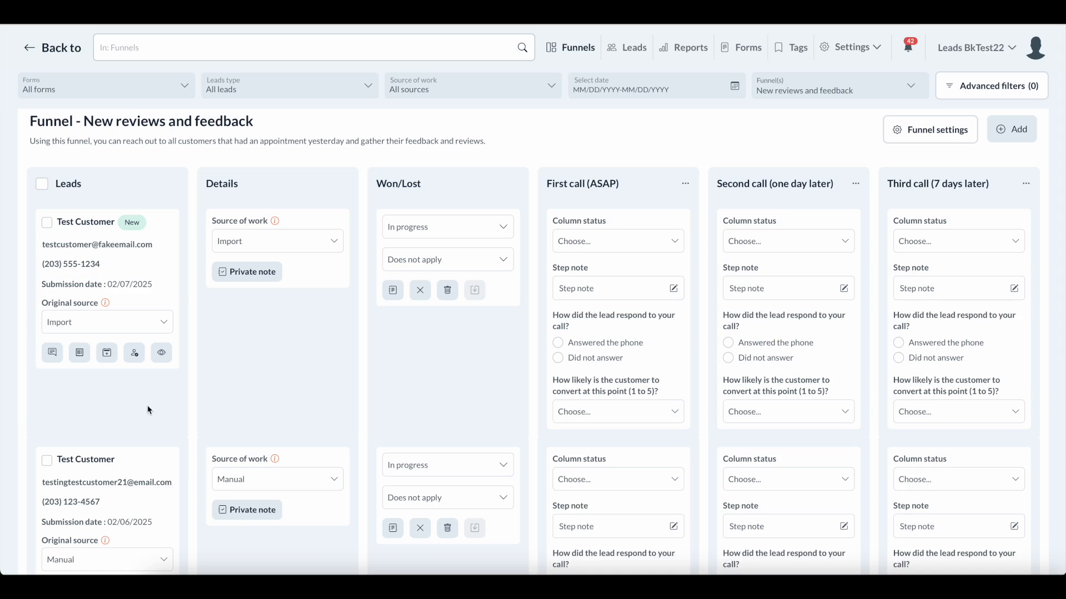
scroll(148, 409, down, 1)
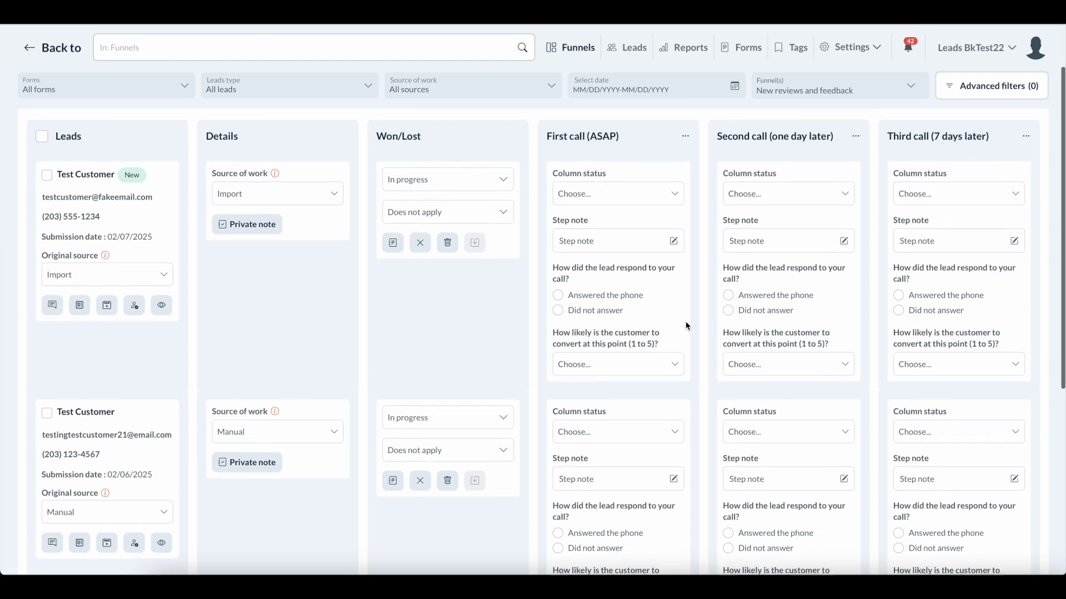
scroll(685, 326, up, 2)
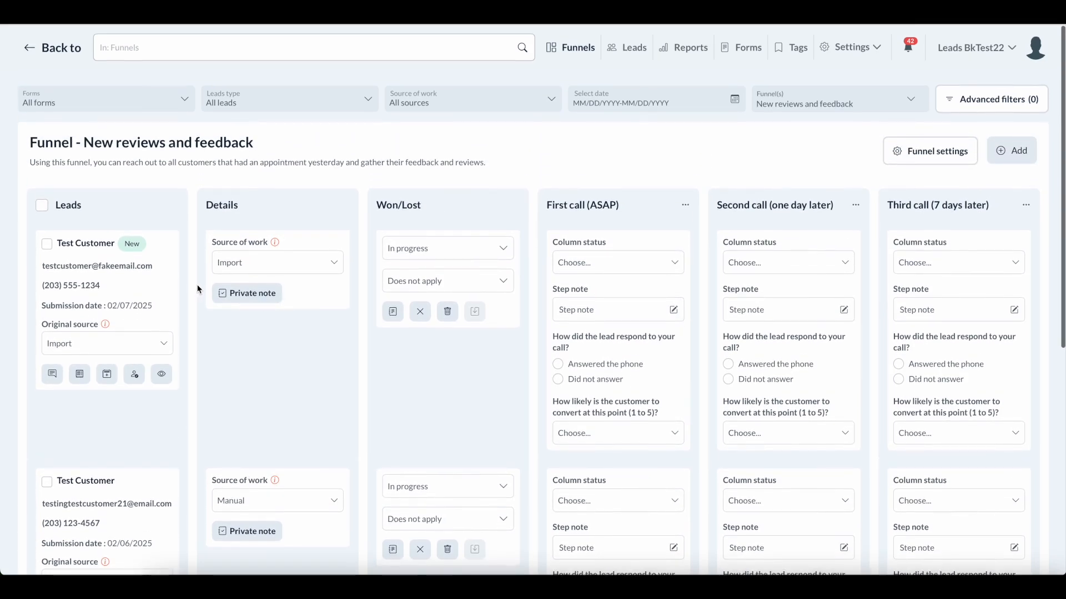
scroll(199, 288, down, 1)
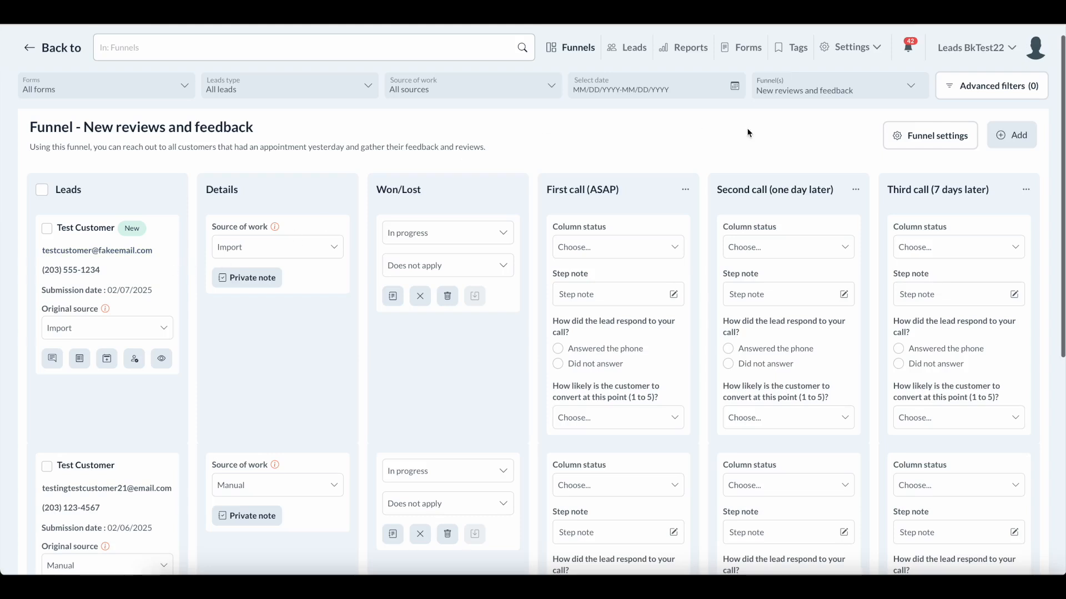
scroll(749, 133, down, 1)
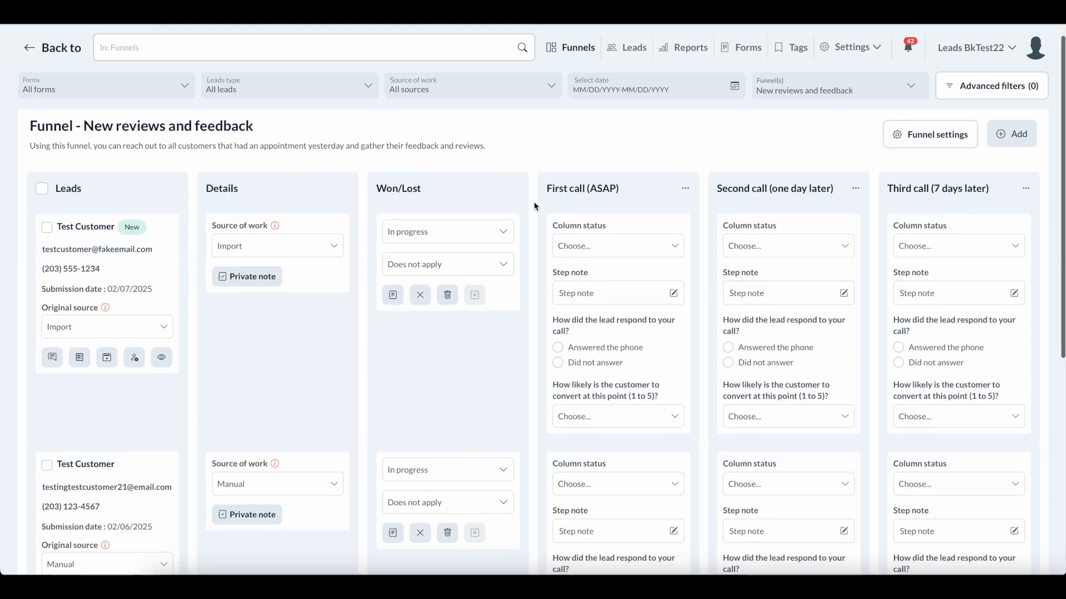
scroll(536, 202, down, 1)
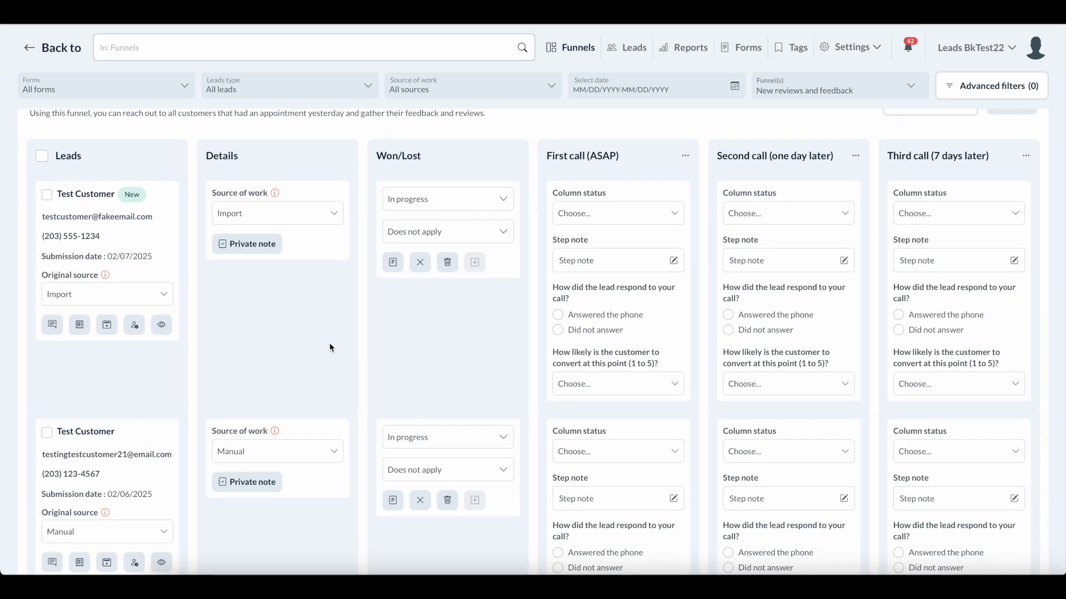
scroll(329, 341, down, 1)
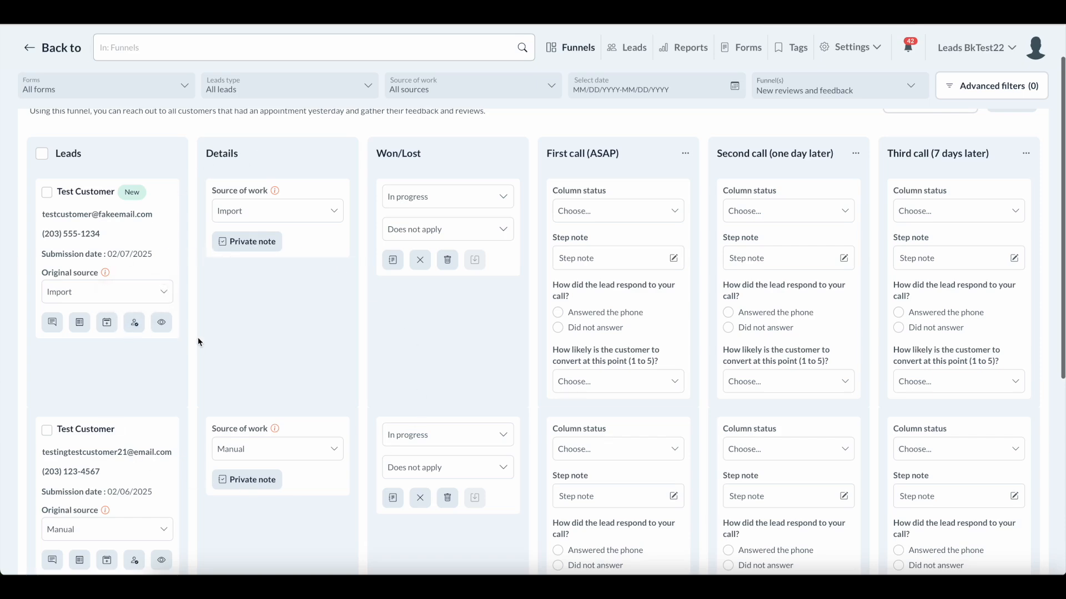
scroll(198, 338, down, 3)
scroll(198, 342, up, 5)
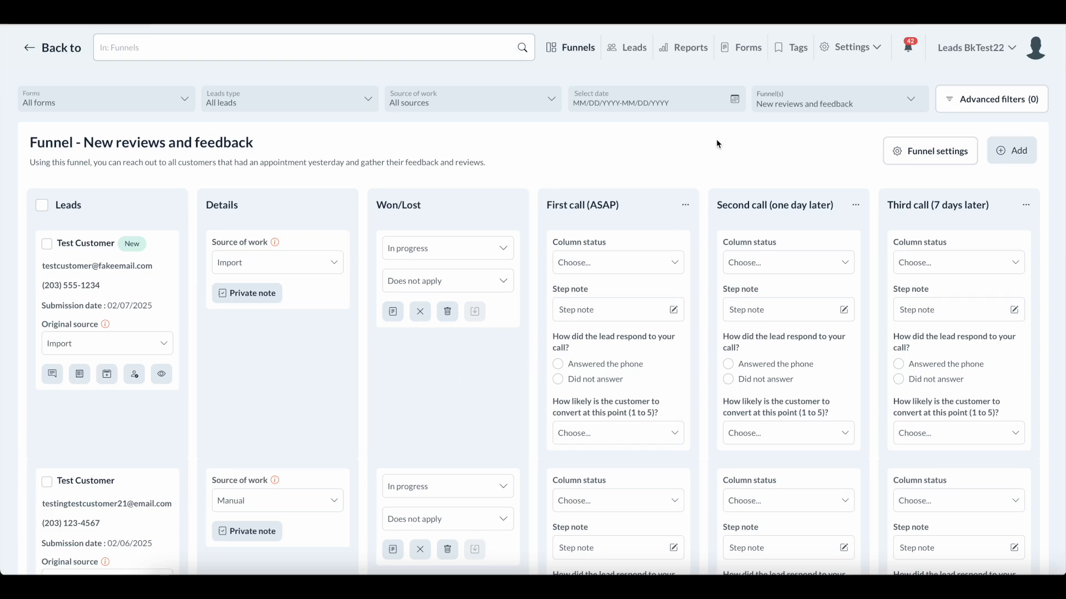
Switch the board to One-time to recurring and review its two 02/06/2025 test leads.
click(818, 94)
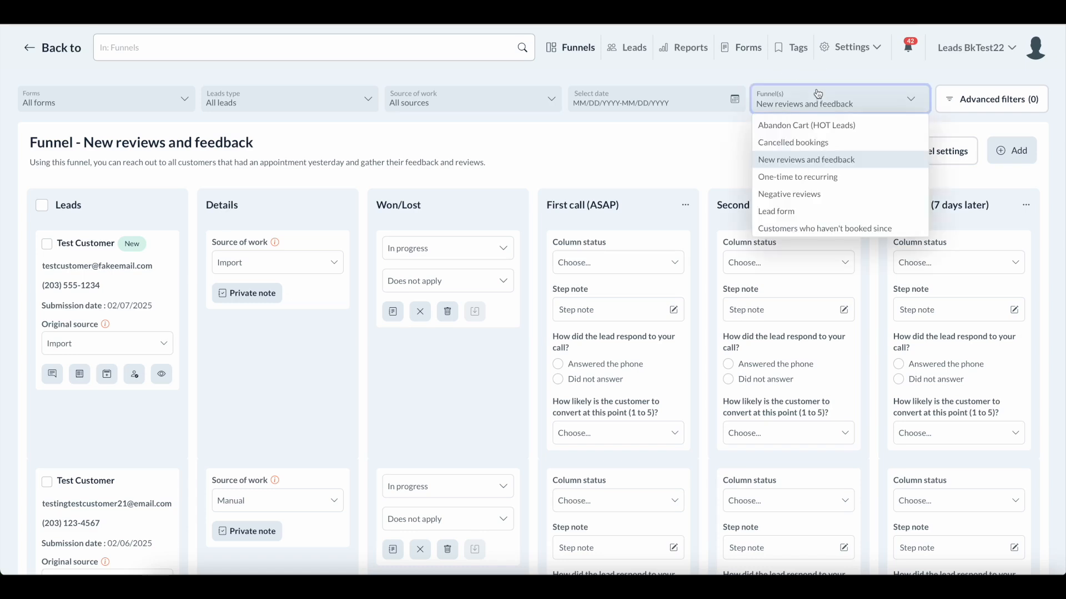
click(775, 179)
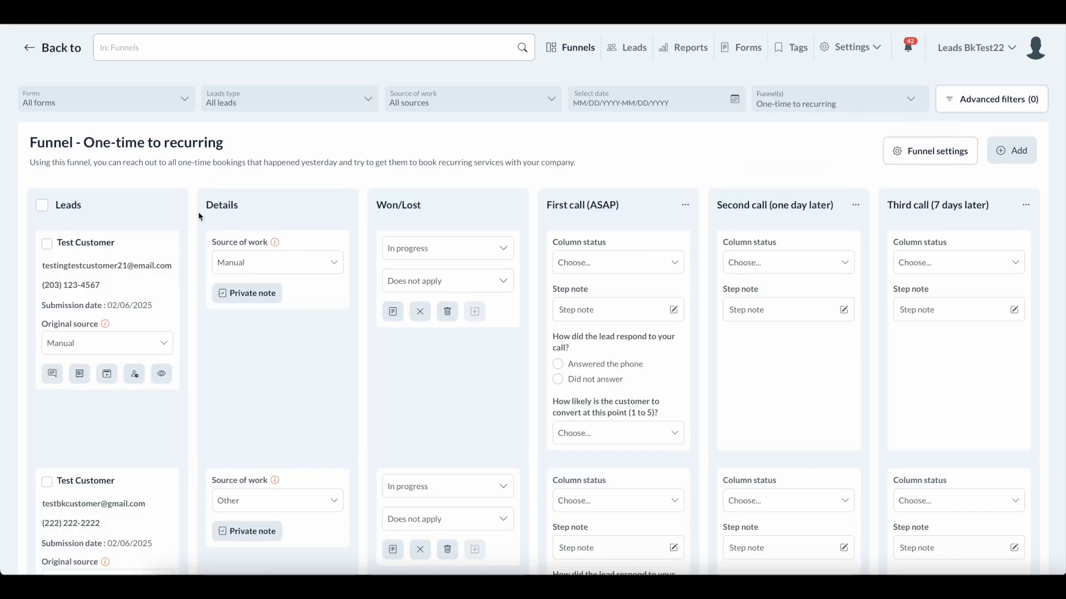
scroll(199, 217, down, 1)
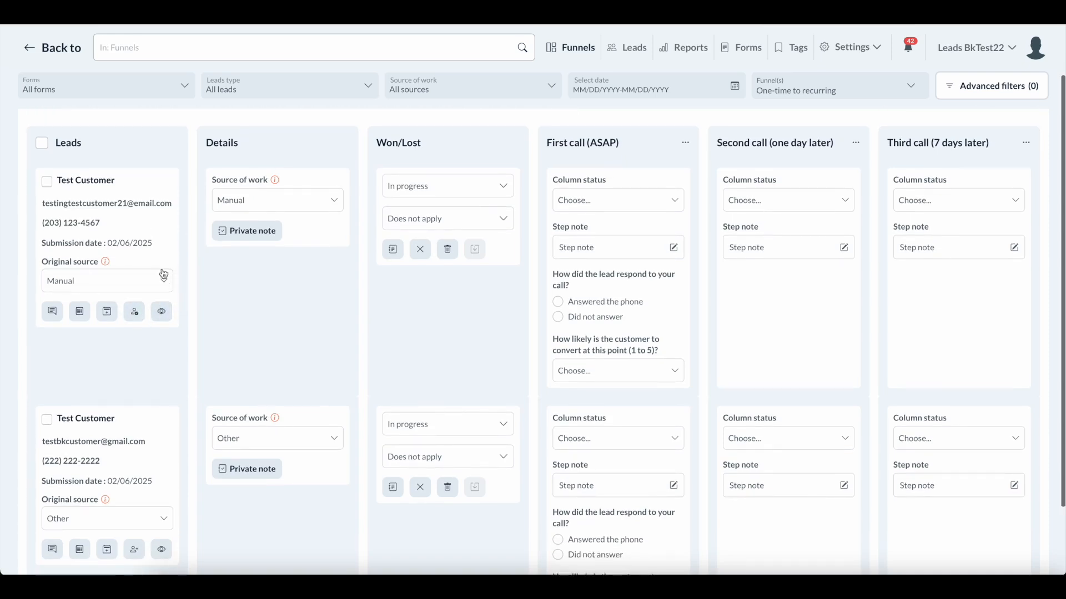
scroll(147, 349, down, 1)
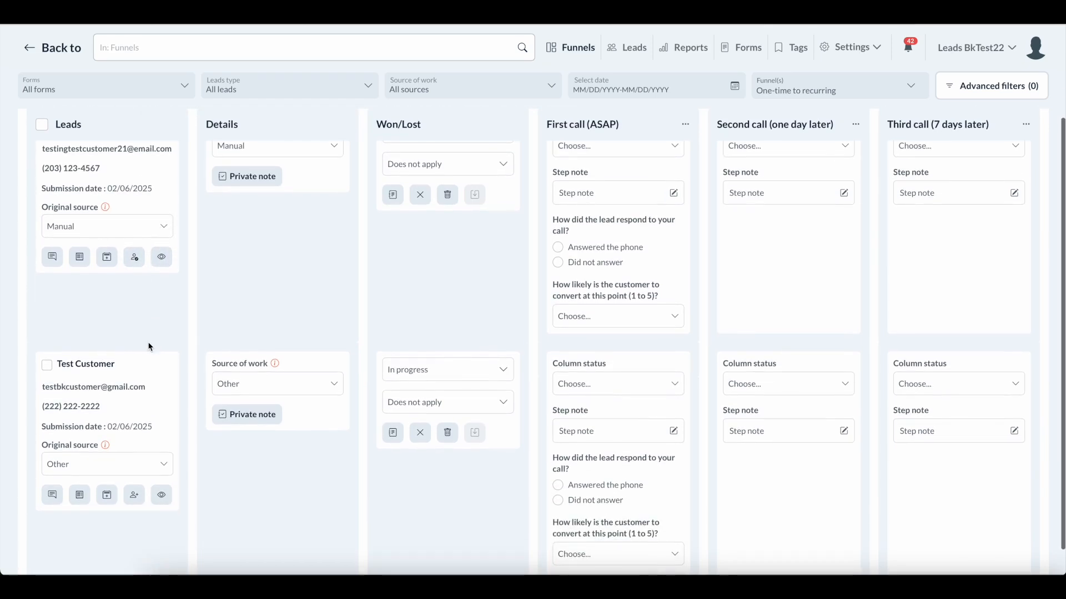
scroll(149, 347, up, 1)
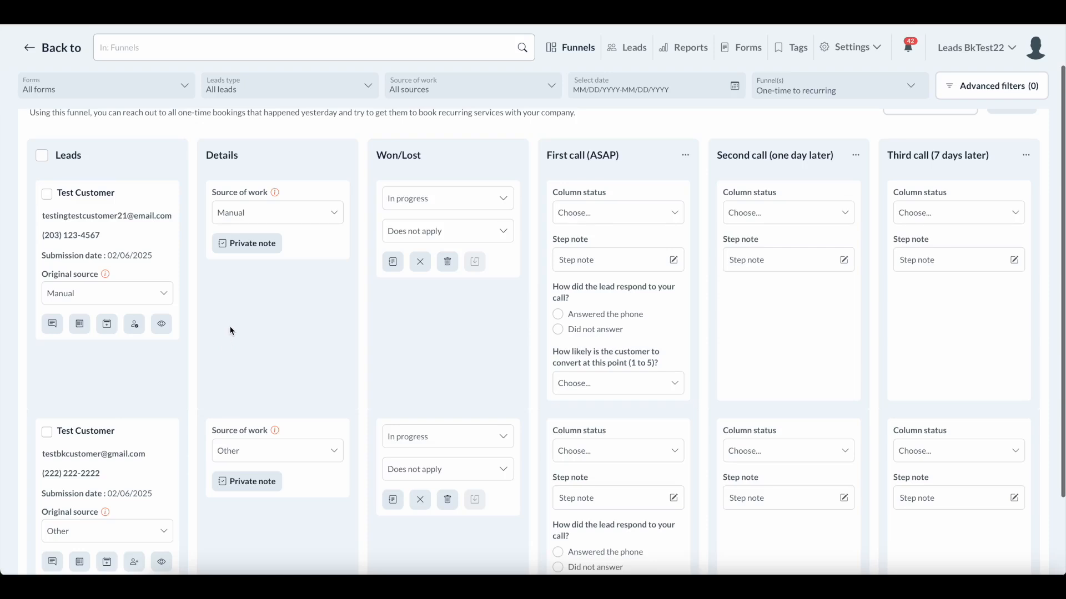
scroll(231, 331, up, 1)
scroll(113, 230, down, 1)
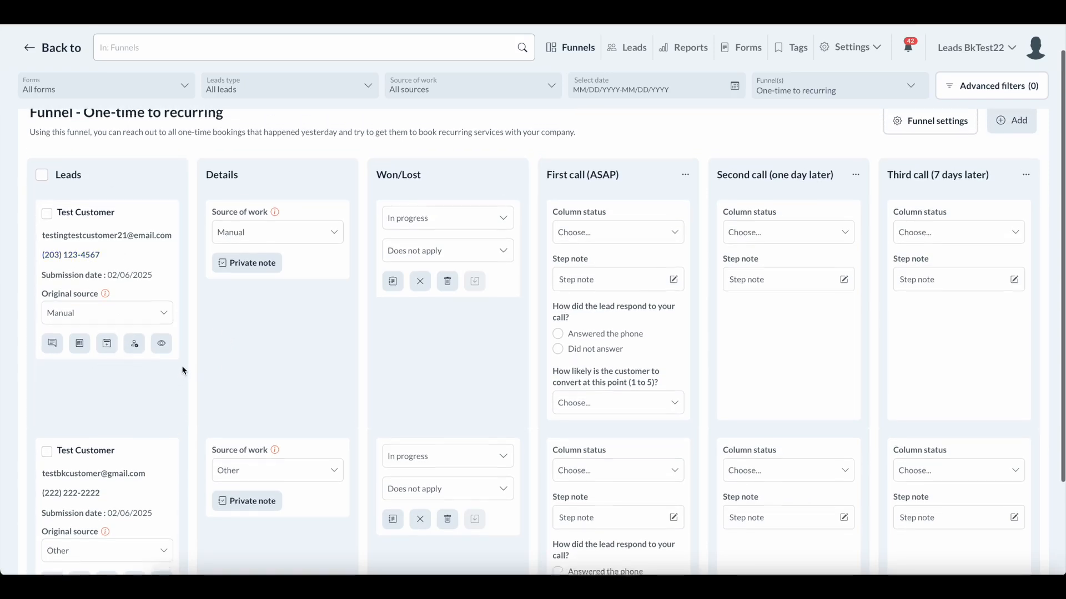
scroll(183, 371, up, 1)
scroll(183, 371, down, 1)
scroll(183, 371, down, 1)
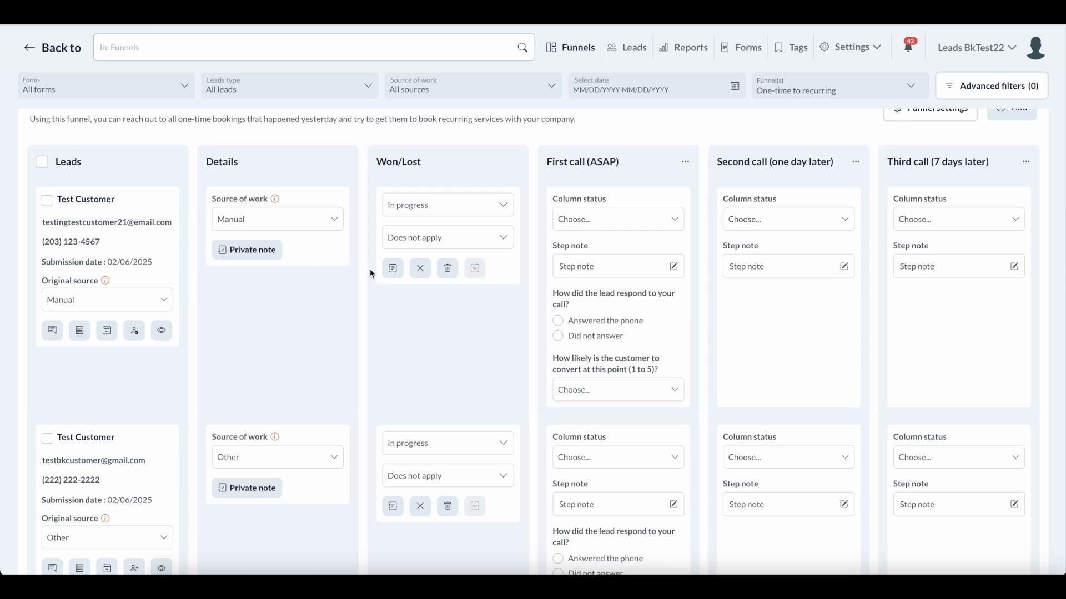
click(797, 101)
scroll(799, 184, down, 1)
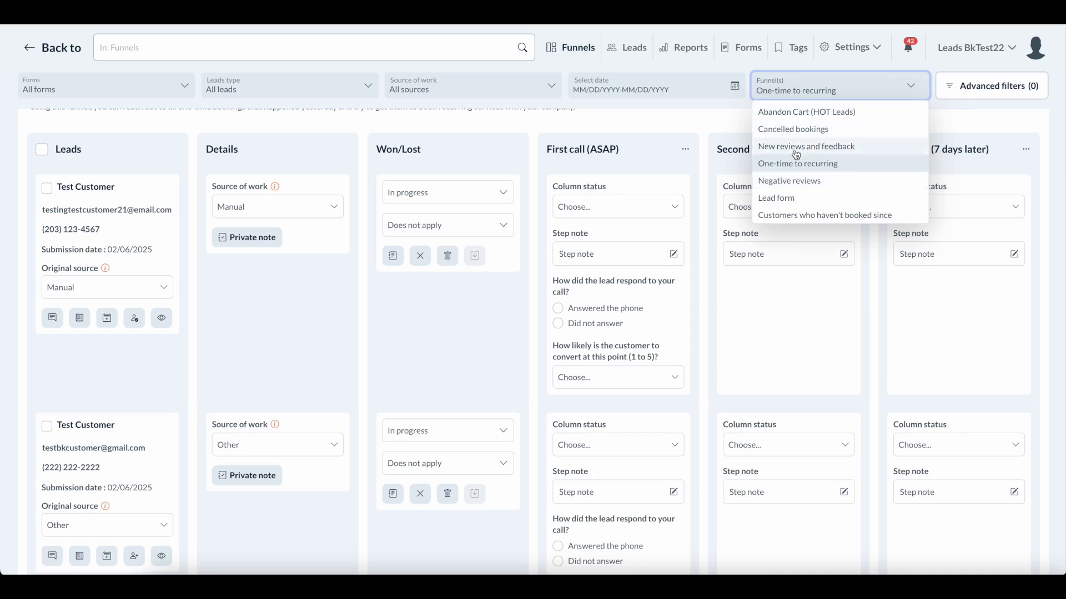
click(826, 186)
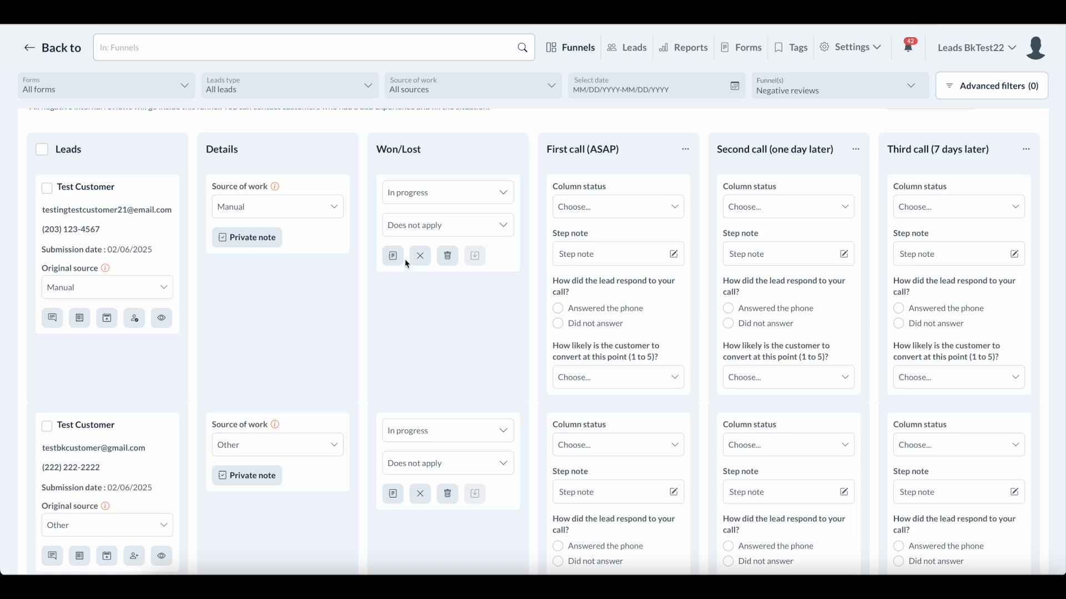
scroll(222, 233, up, 2)
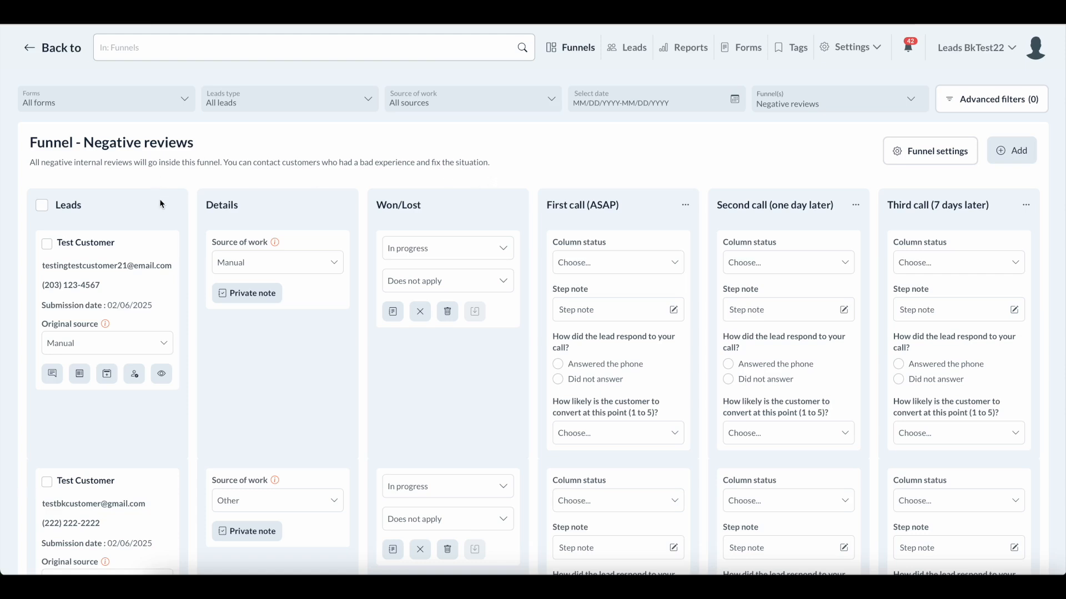
scroll(170, 235, down, 1)
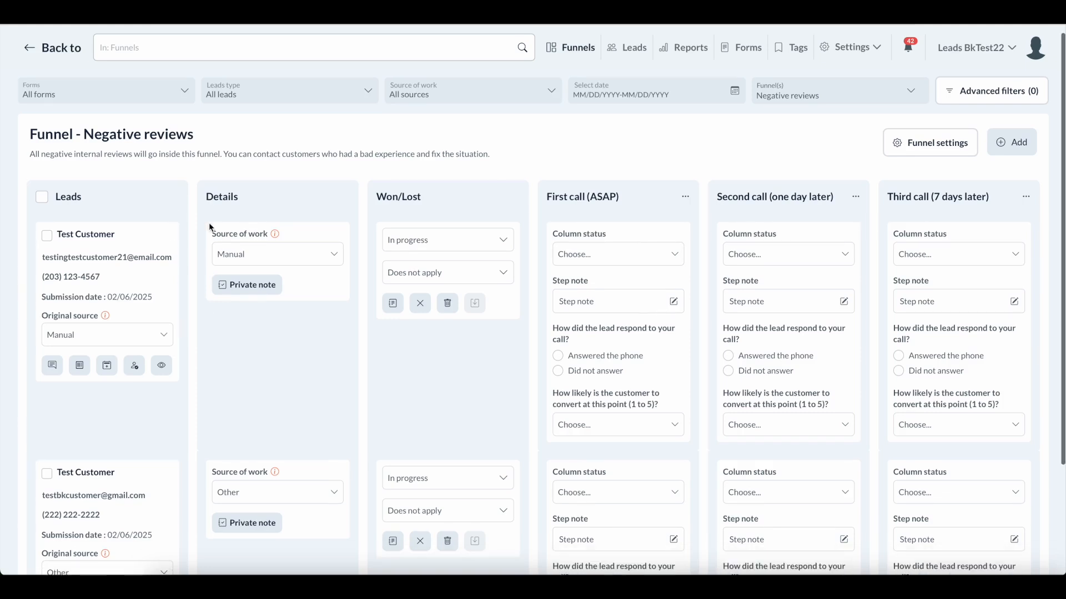
scroll(203, 271, down, 1)
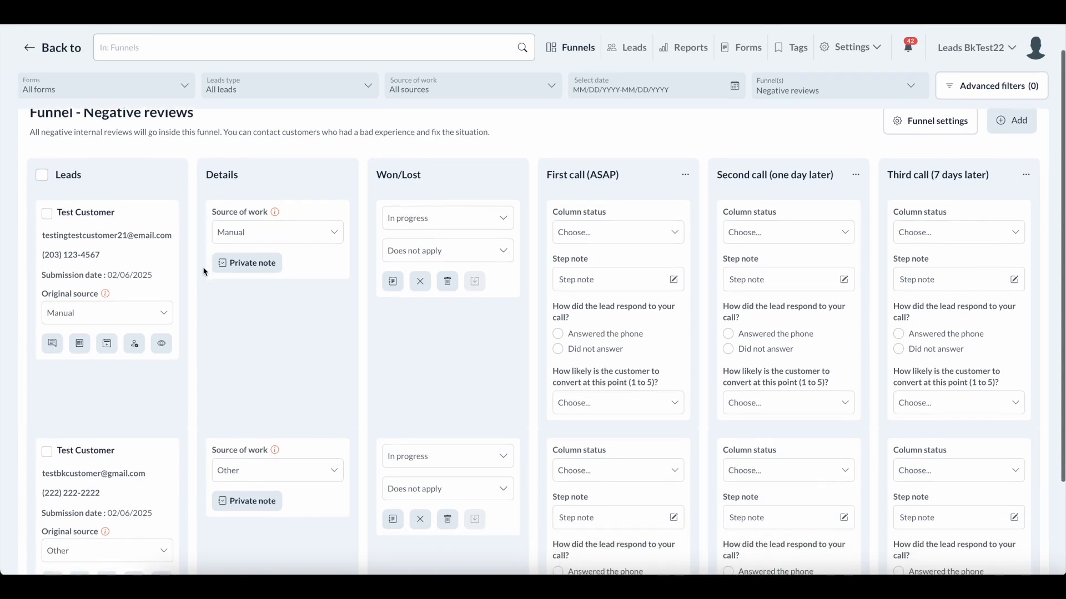
scroll(183, 166, up, 1)
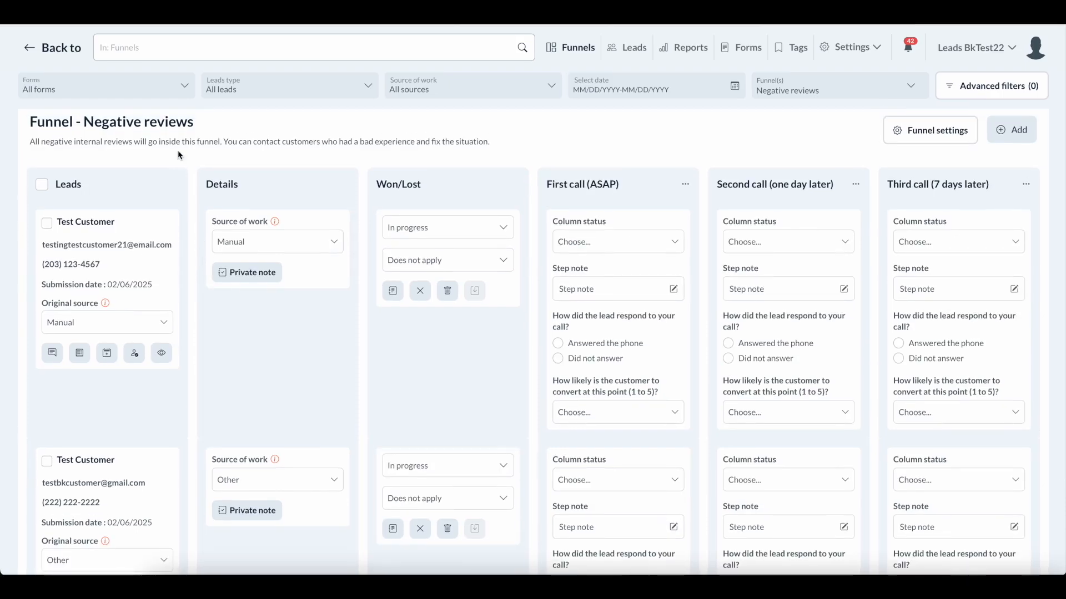
scroll(109, 351, down, 3)
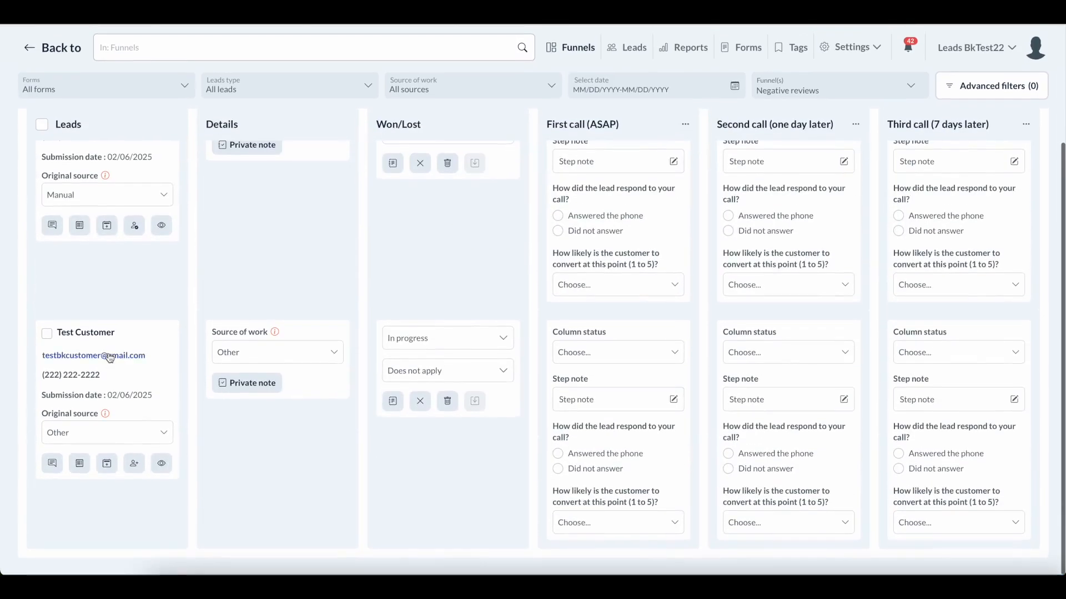
scroll(141, 314, up, 4)
scroll(218, 270, down, 1)
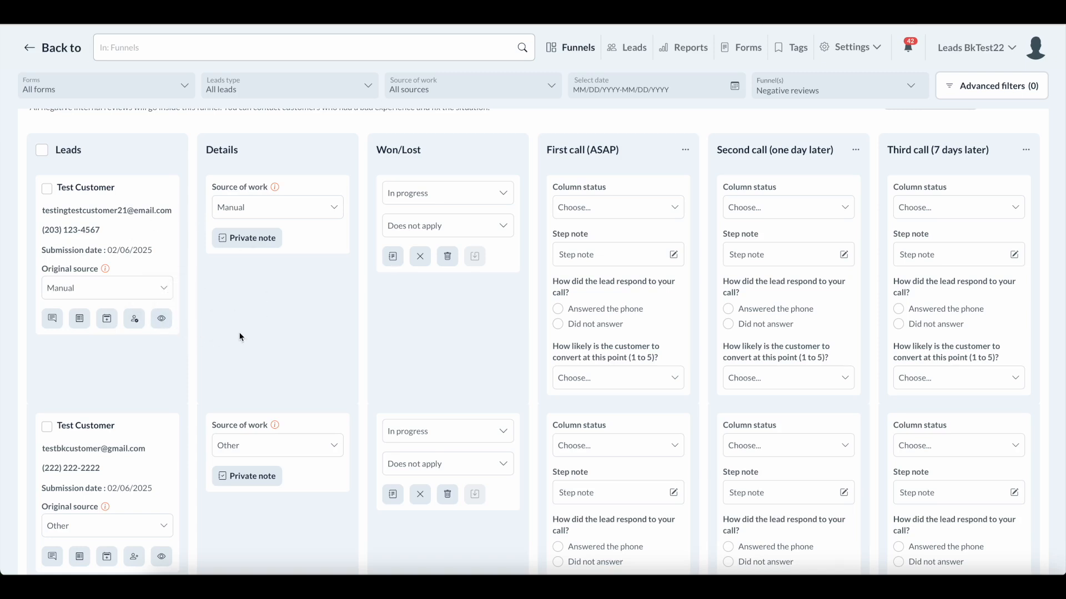
scroll(236, 337, down, 1)
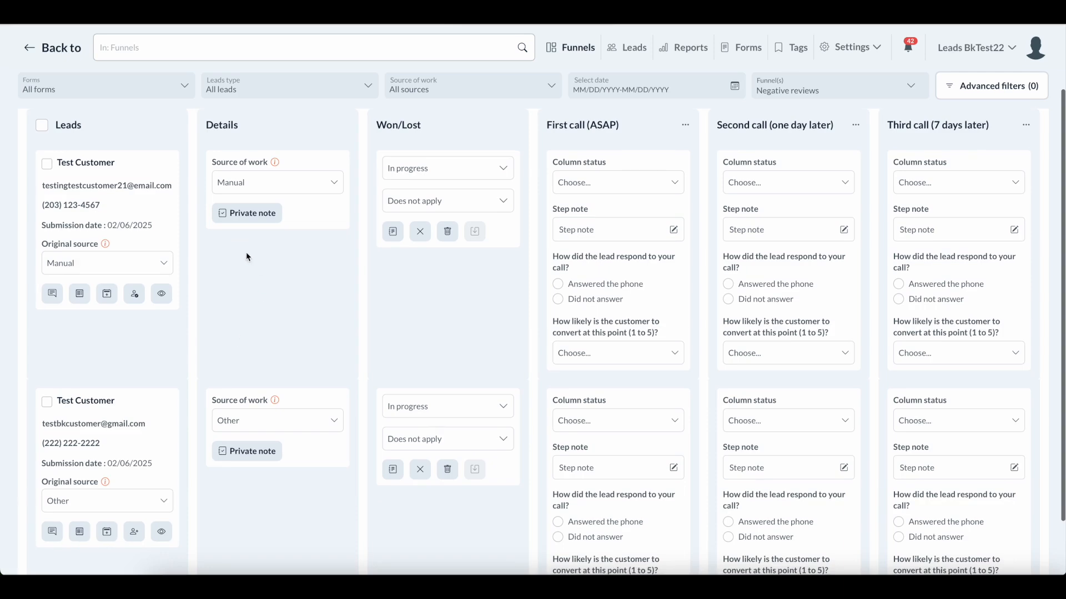
scroll(264, 340, up, 1)
scroll(262, 336, up, 2)
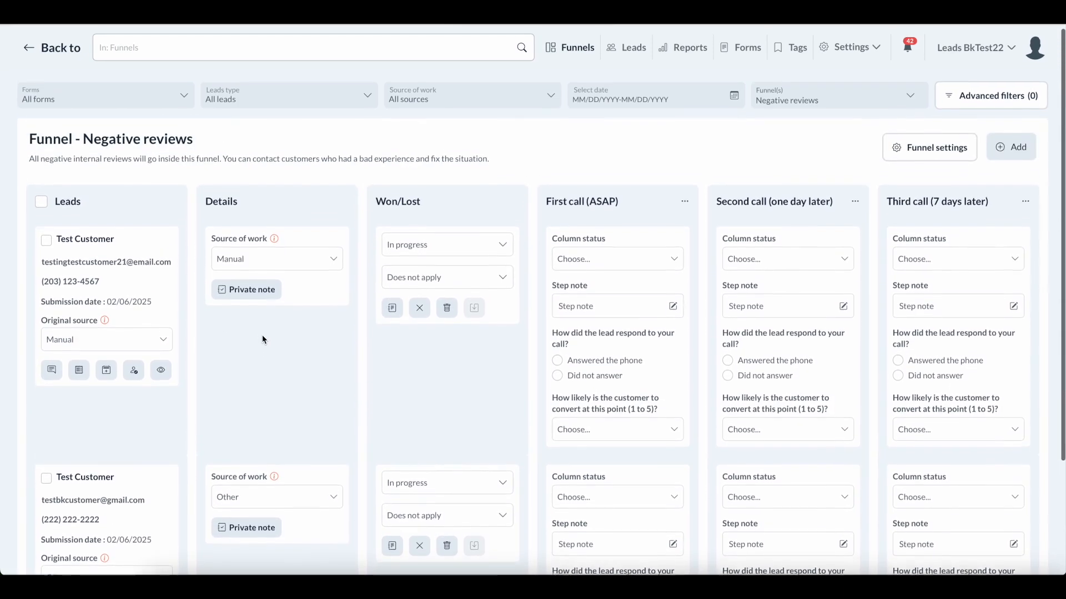
scroll(262, 335, down, 1)
scroll(261, 337, down, 1)
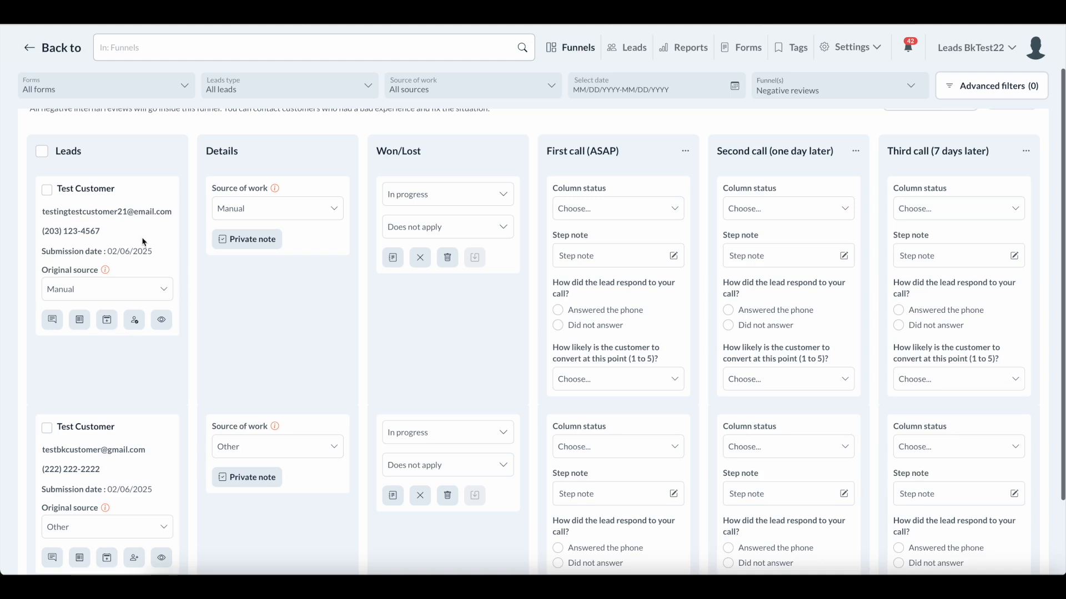
scroll(141, 273, up, 1)
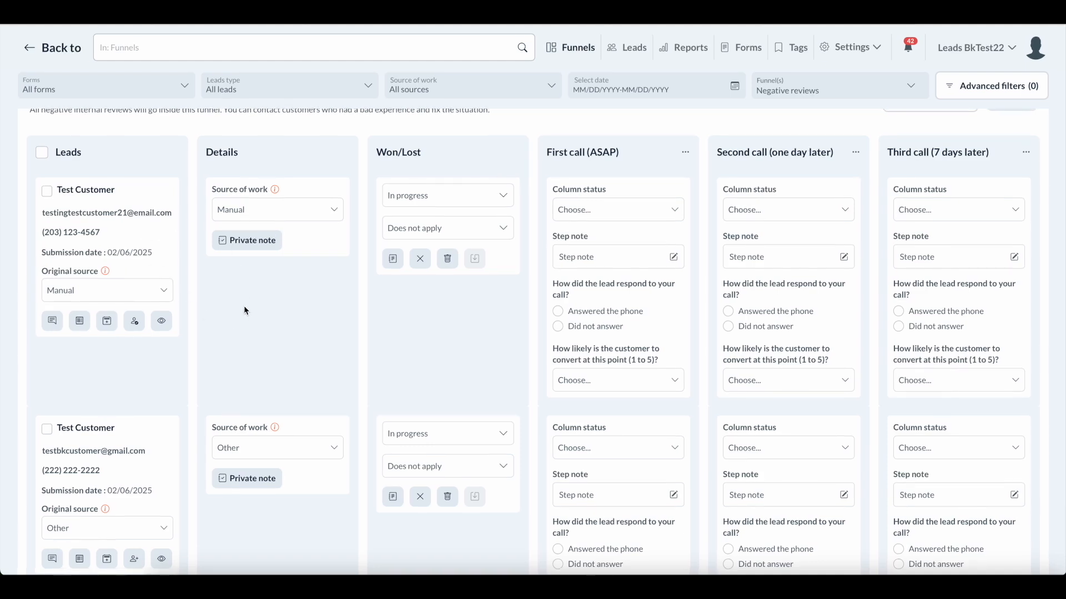
scroll(244, 306, up, 1)
scroll(245, 311, down, 1)
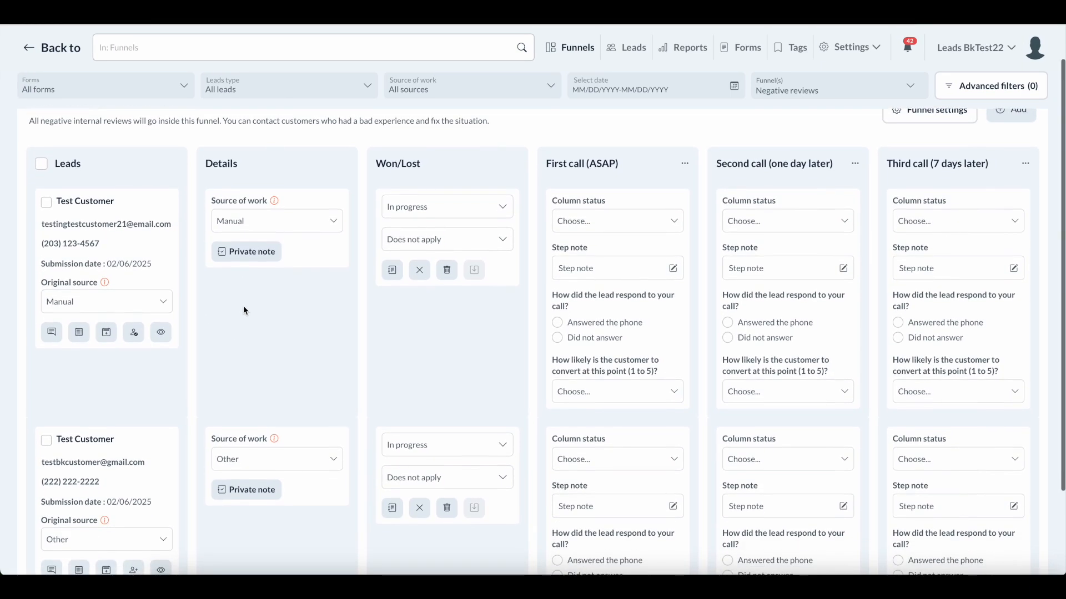
scroll(242, 311, down, 1)
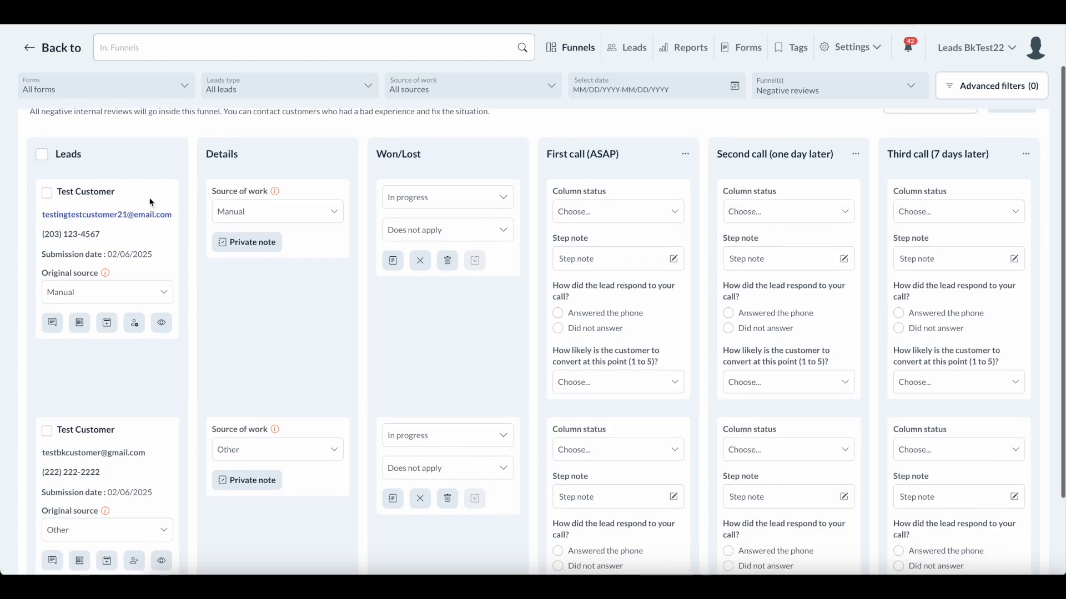
scroll(209, 319, up, 1)
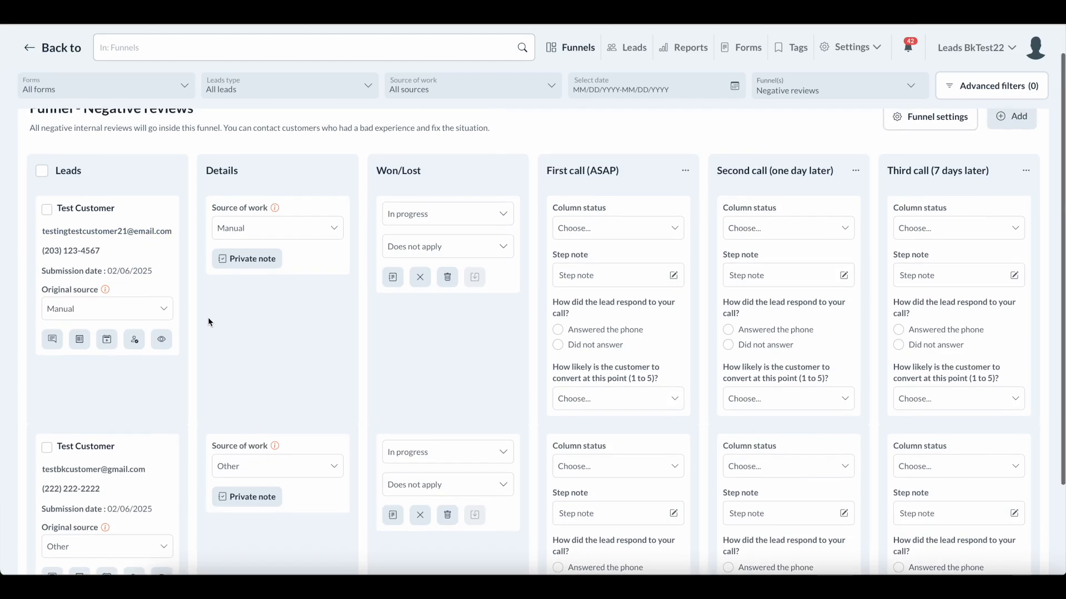
scroll(210, 321, down, 1)
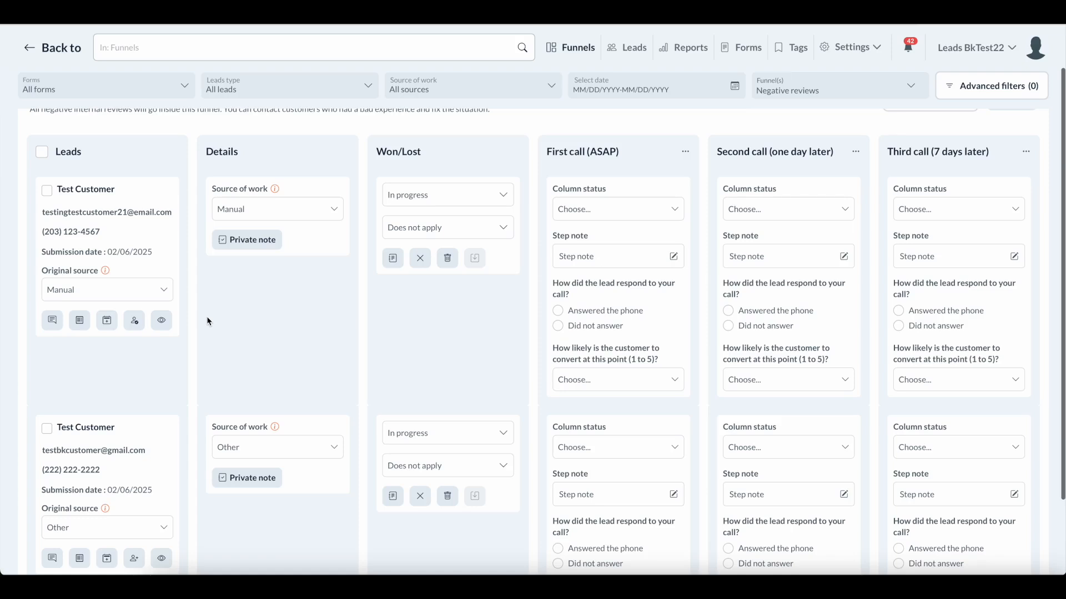
scroll(212, 319, up, 1)
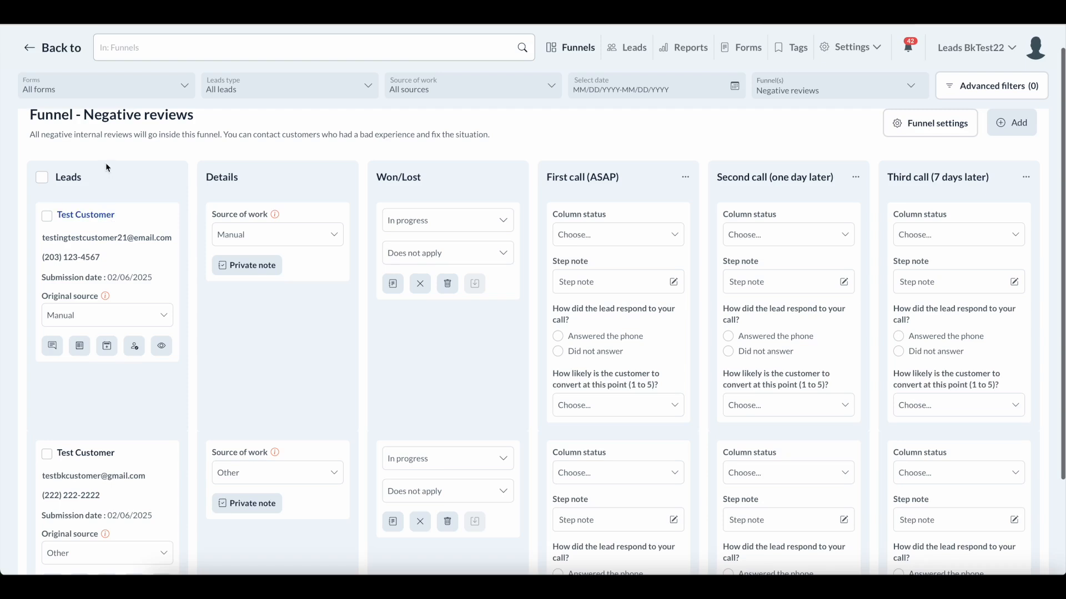
scroll(128, 362, down, 1)
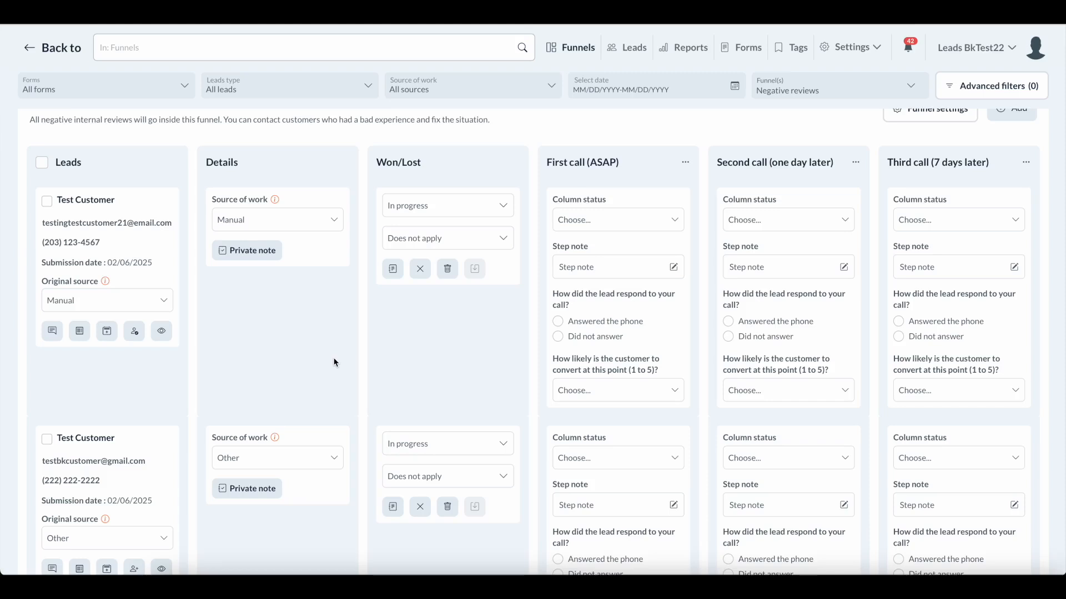
scroll(333, 358, up, 1)
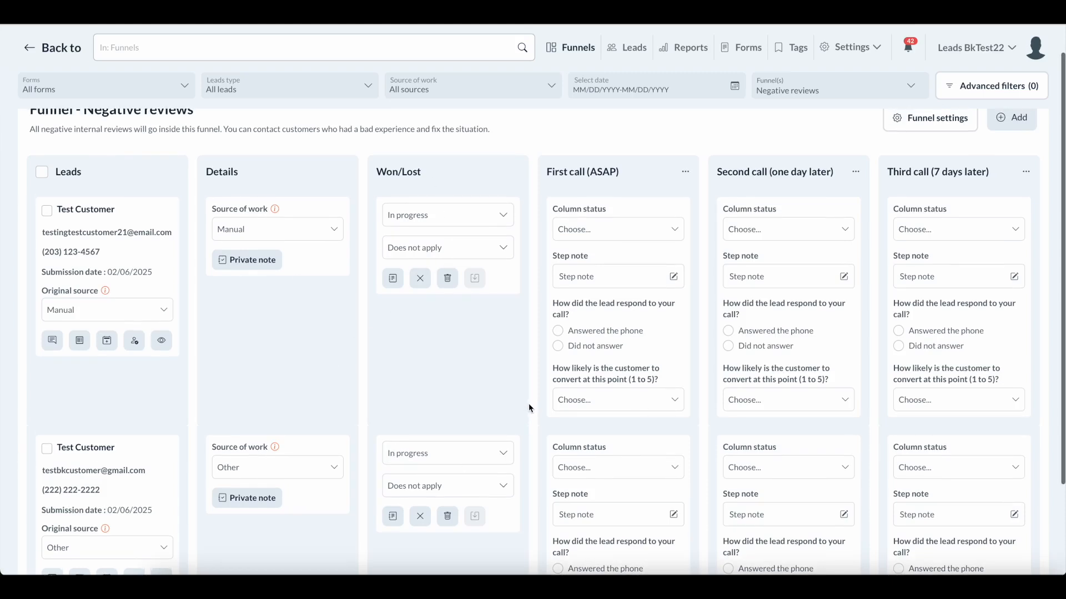
scroll(527, 411, up, 1)
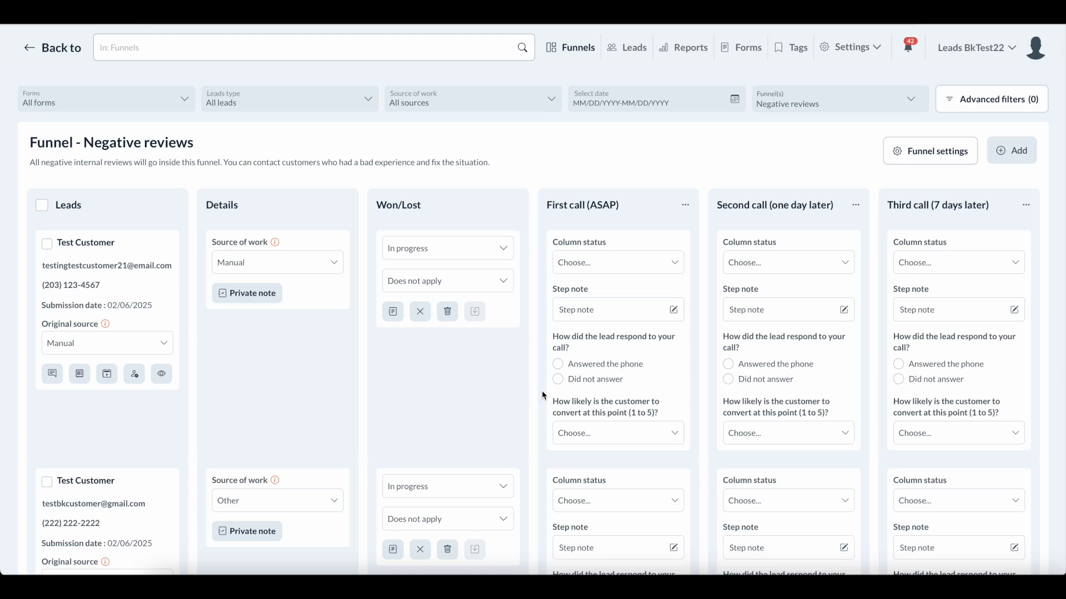
scroll(543, 395, down, 1)
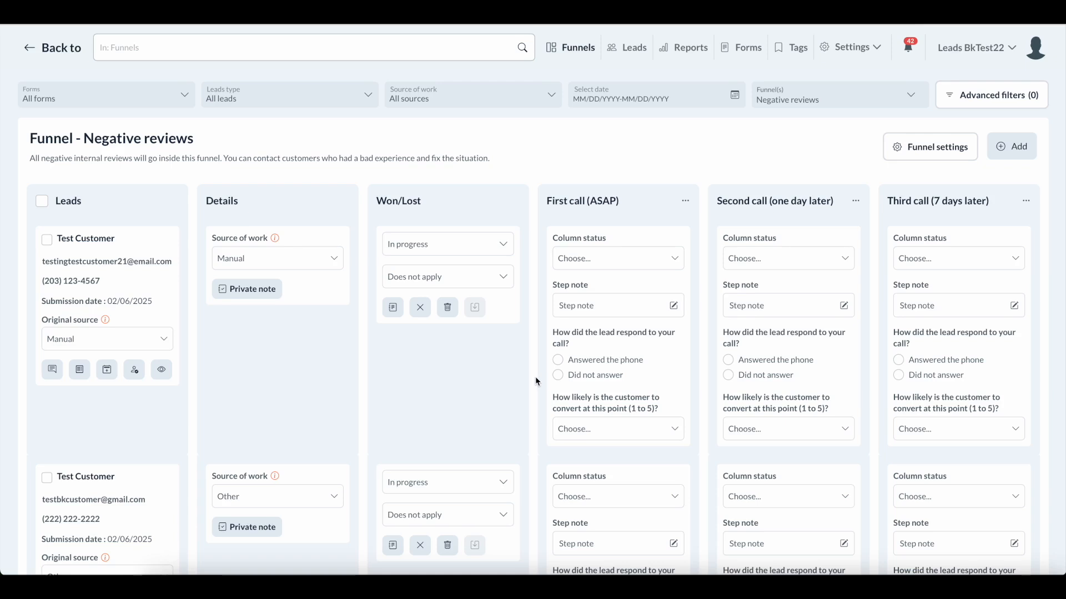
scroll(536, 381, up, 1)
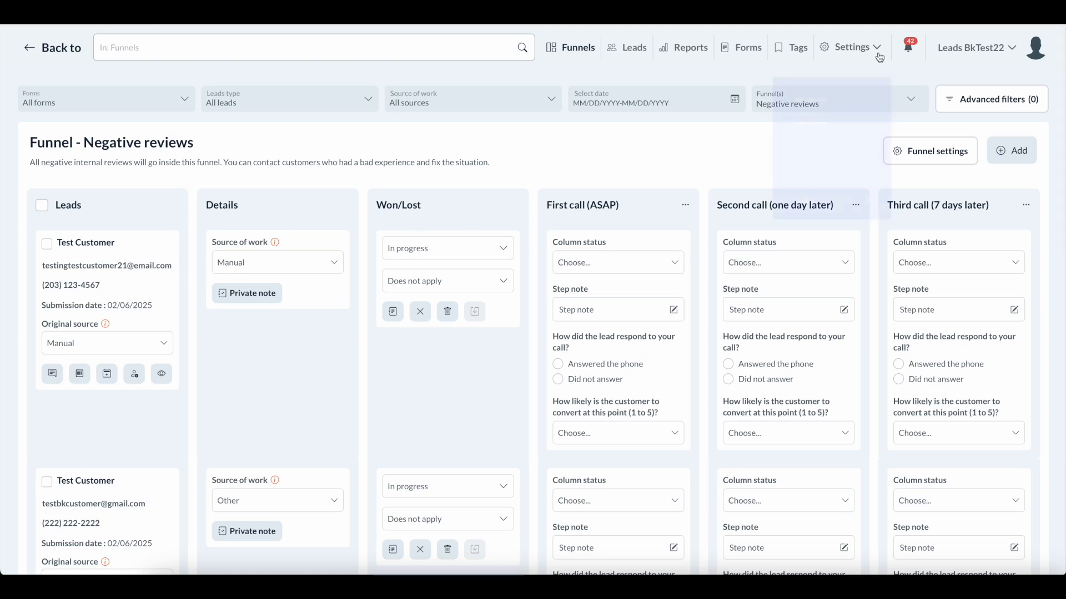
Select the Lead form funnel, briefly visit the Forms page, and return to the funnel boards.
click(768, 109)
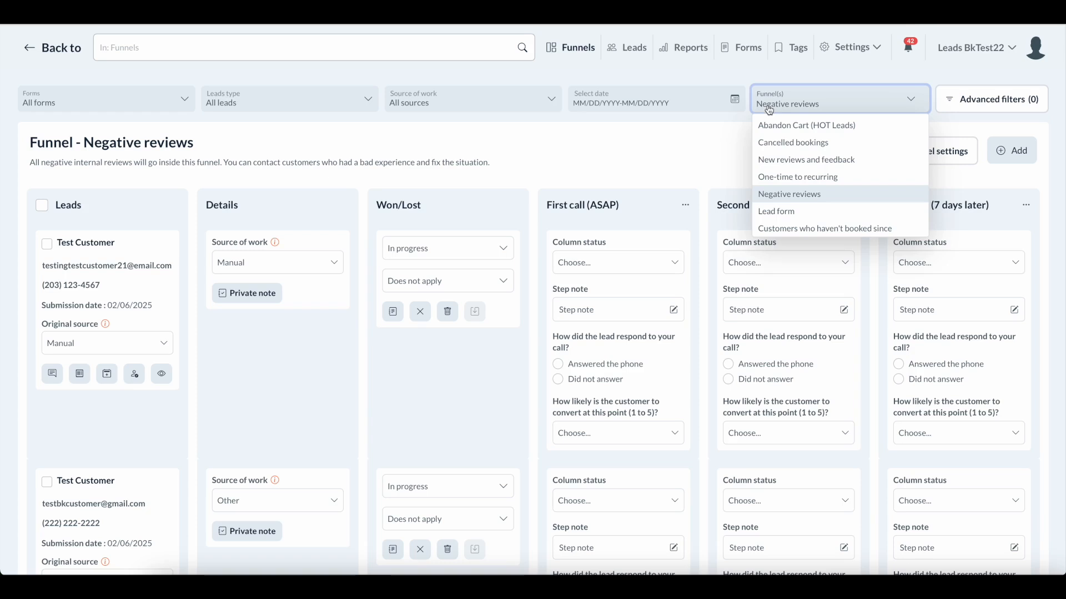
click(775, 213)
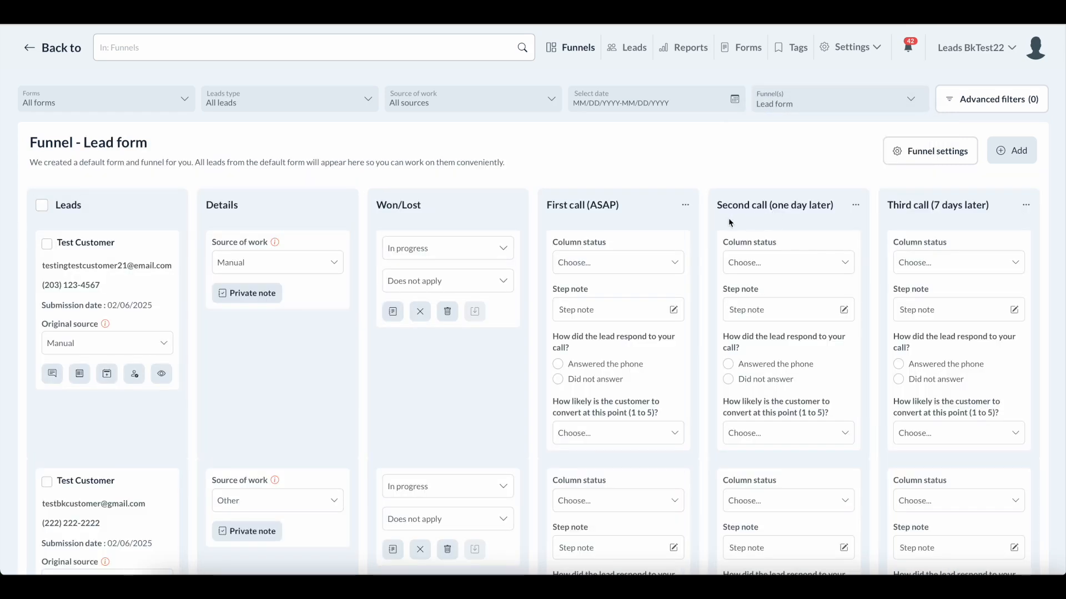
click(746, 55)
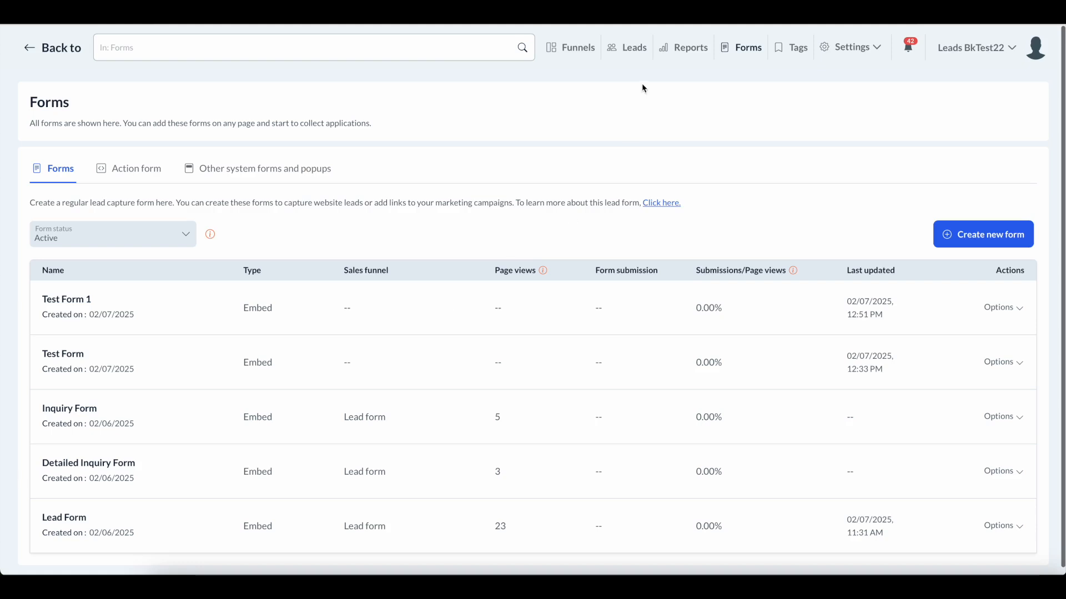
click(578, 52)
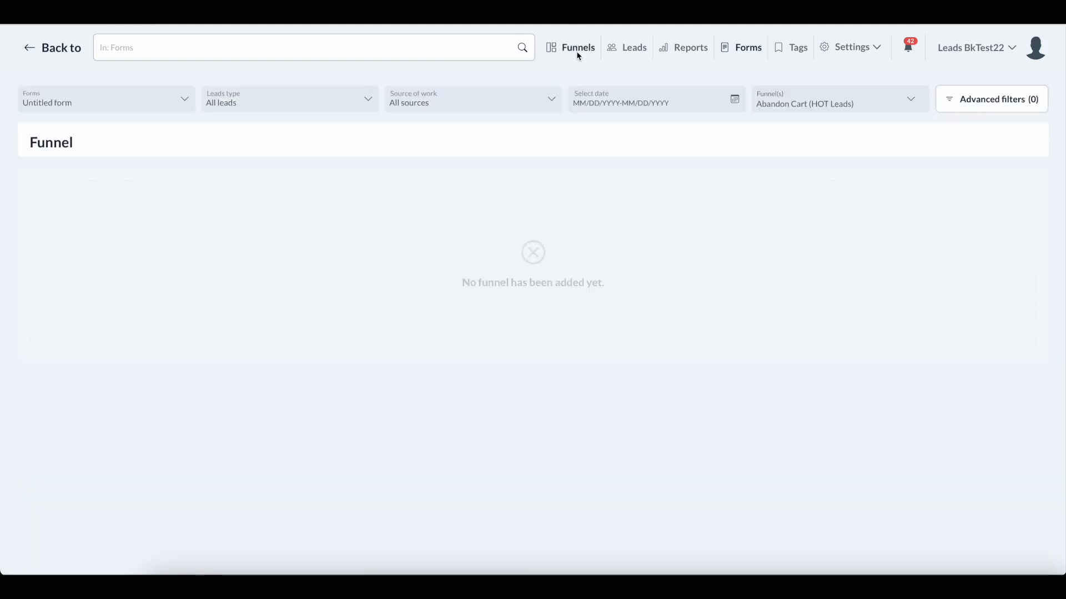
click(788, 100)
click(782, 215)
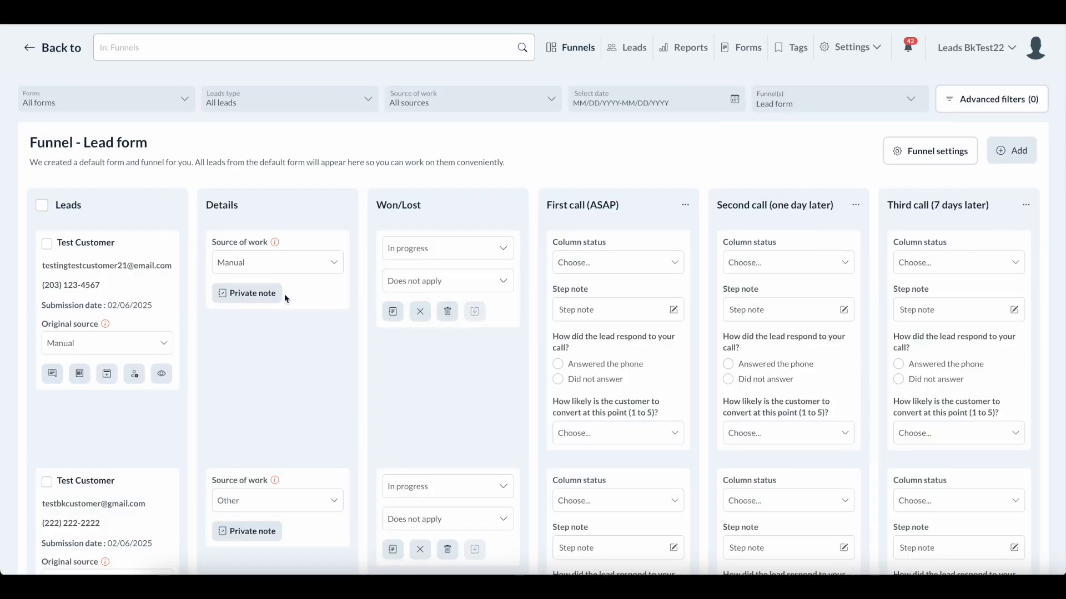
scroll(672, 364, down, 1)
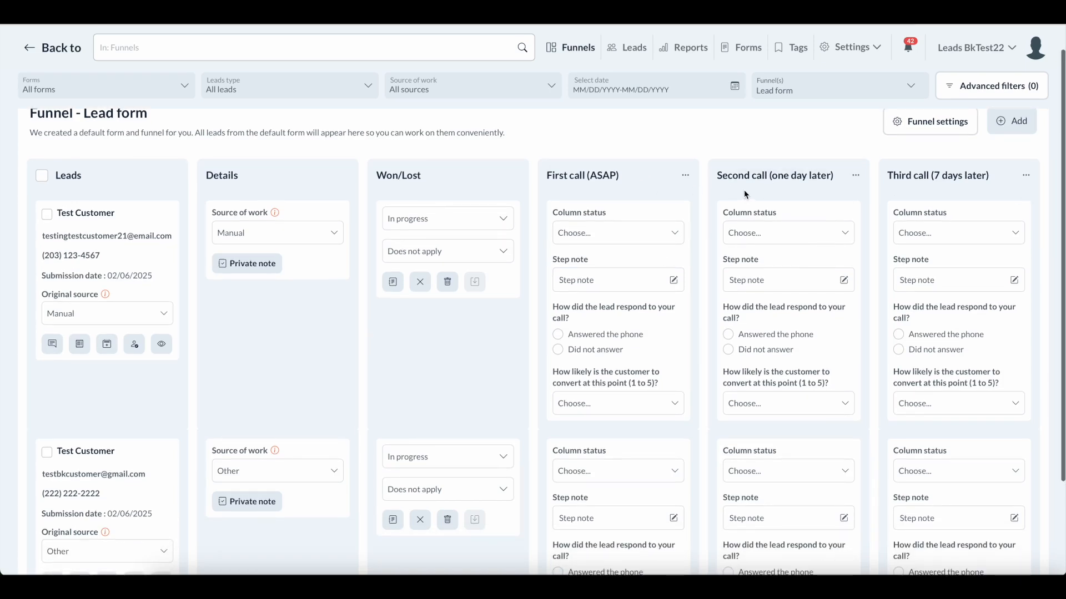
scroll(876, 191, up, 1)
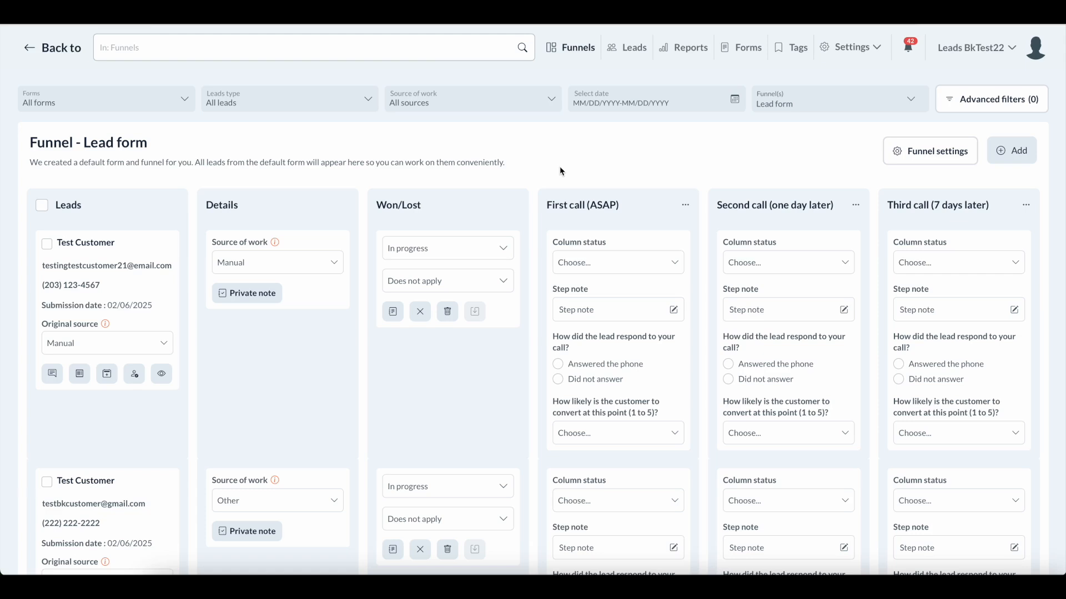
scroll(558, 171, down, 1)
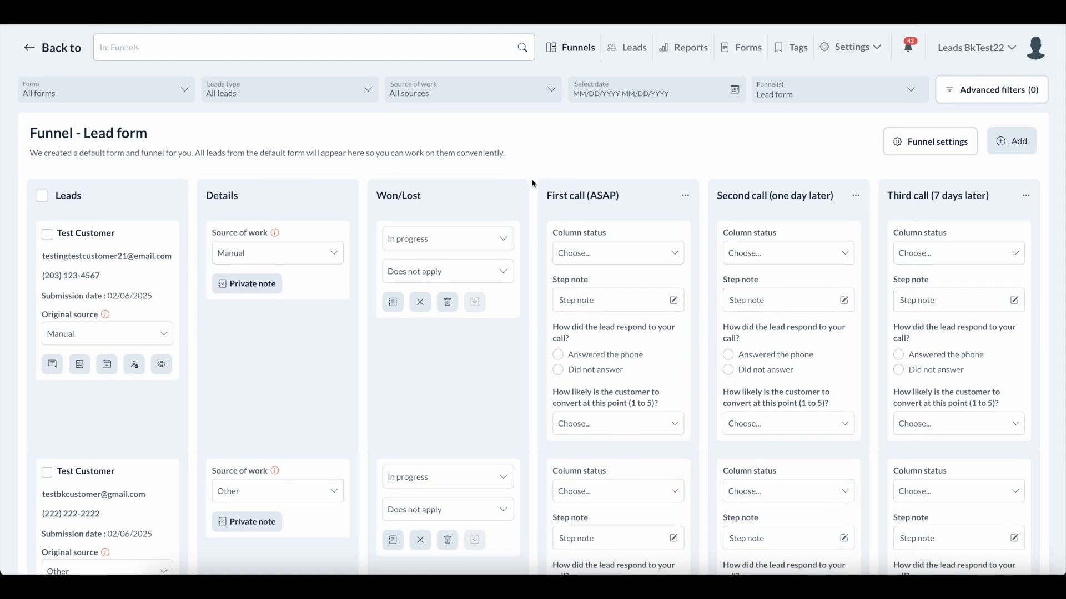
scroll(531, 182, up, 1)
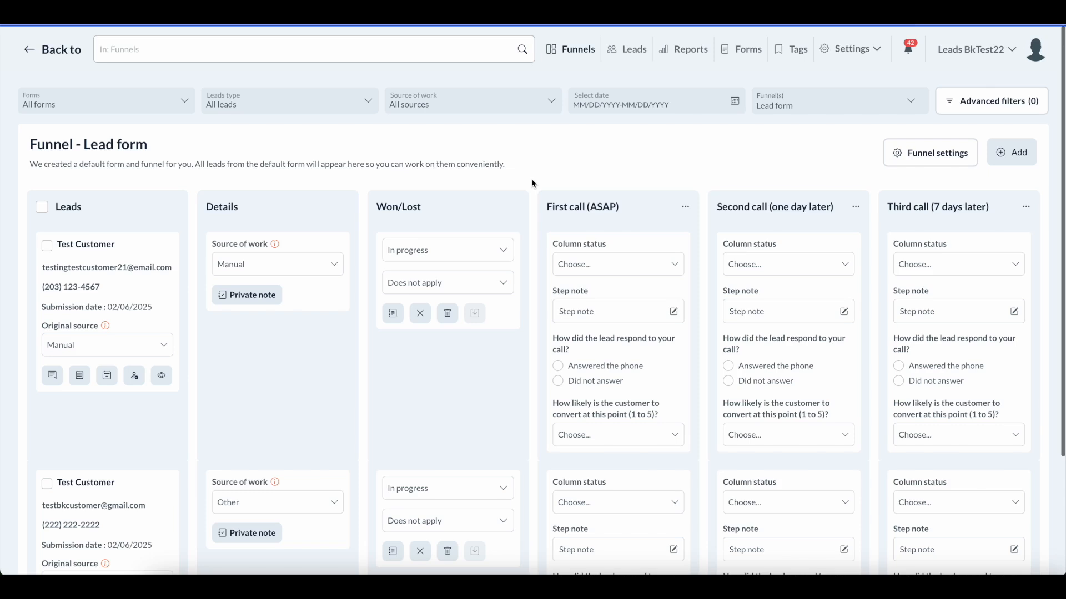
scroll(533, 184, down, 1)
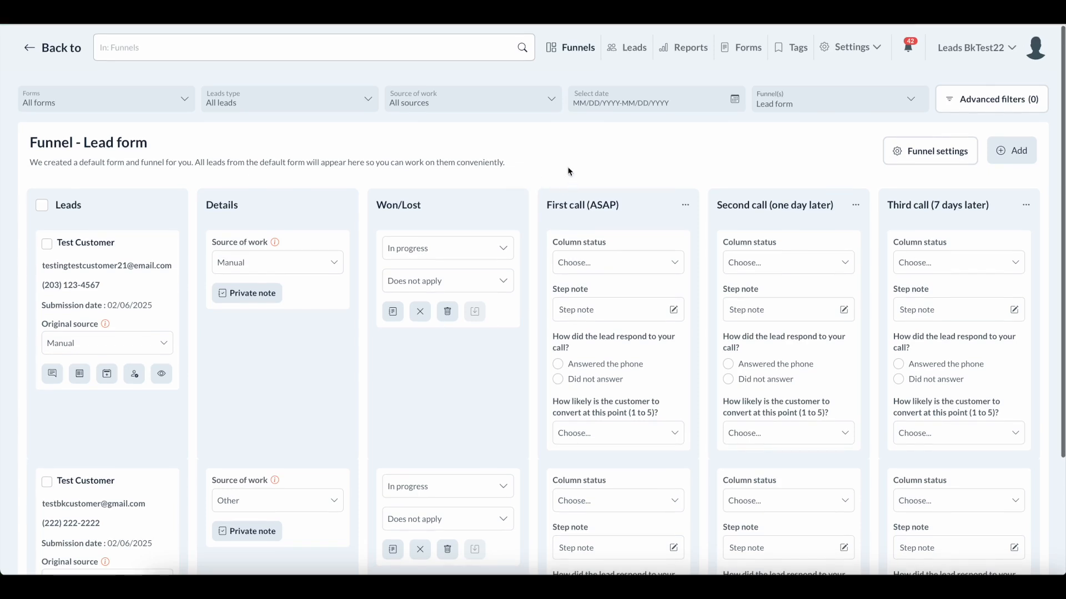
scroll(627, 182, up, 1)
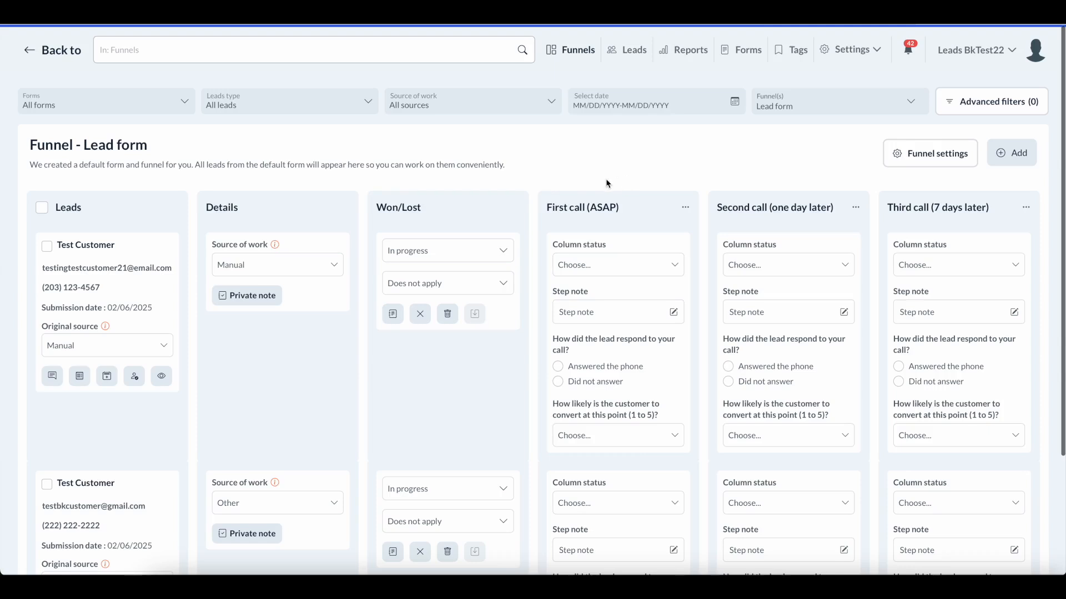
scroll(539, 178, down, 1)
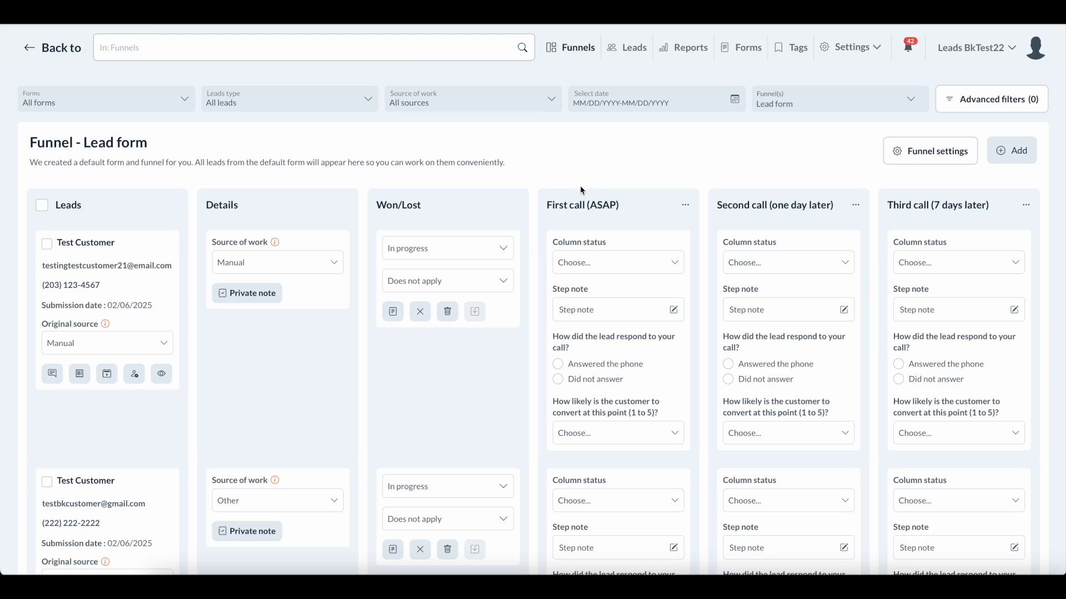
Open the Leads list, step back to Funnels, then return to the four-lead Leads list.
click(632, 53)
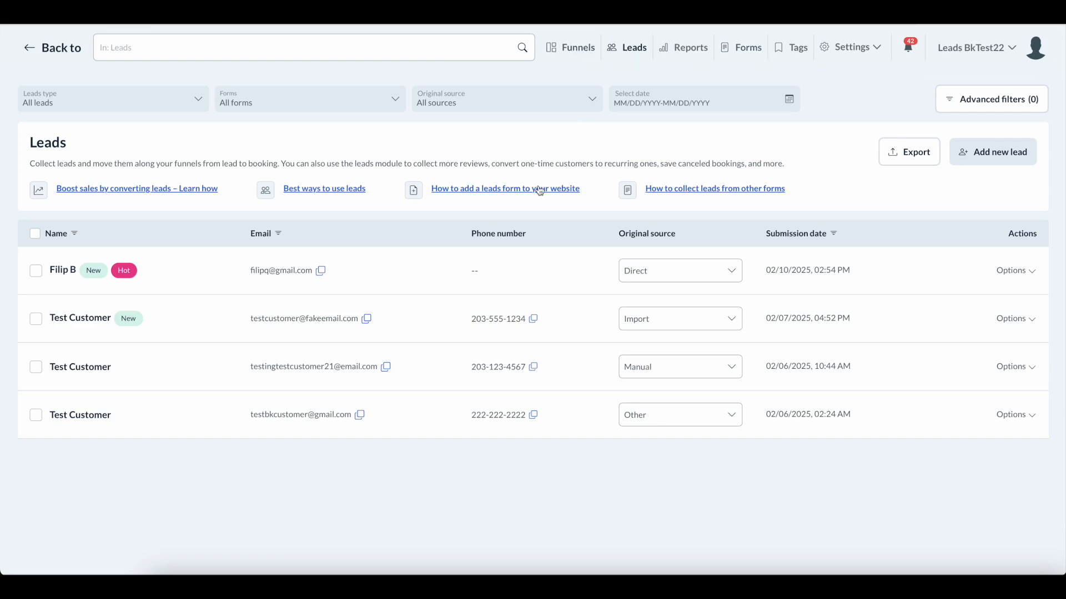
click(566, 59)
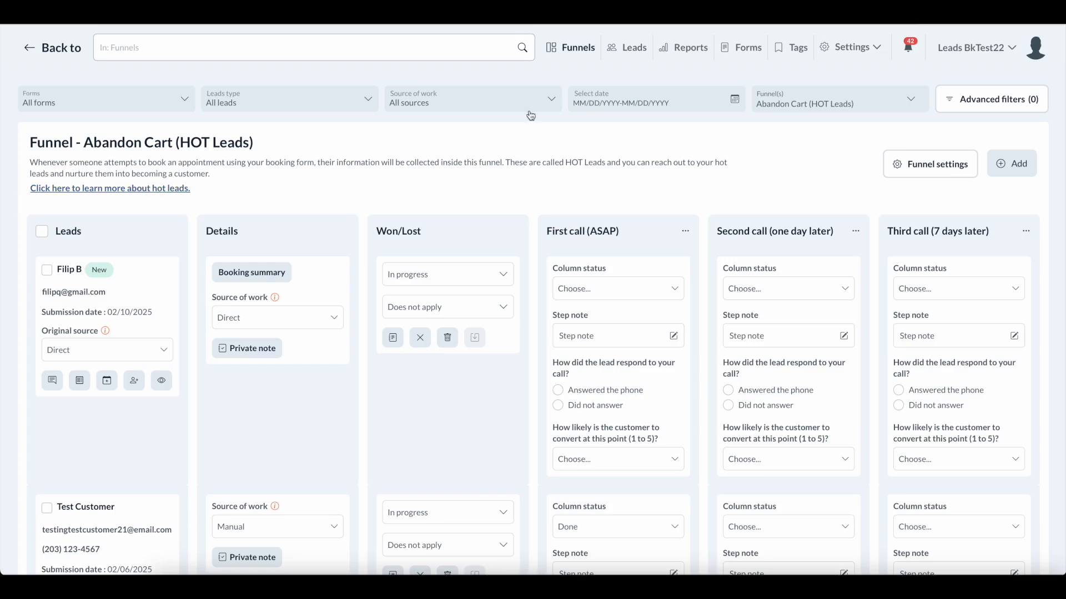
click(629, 52)
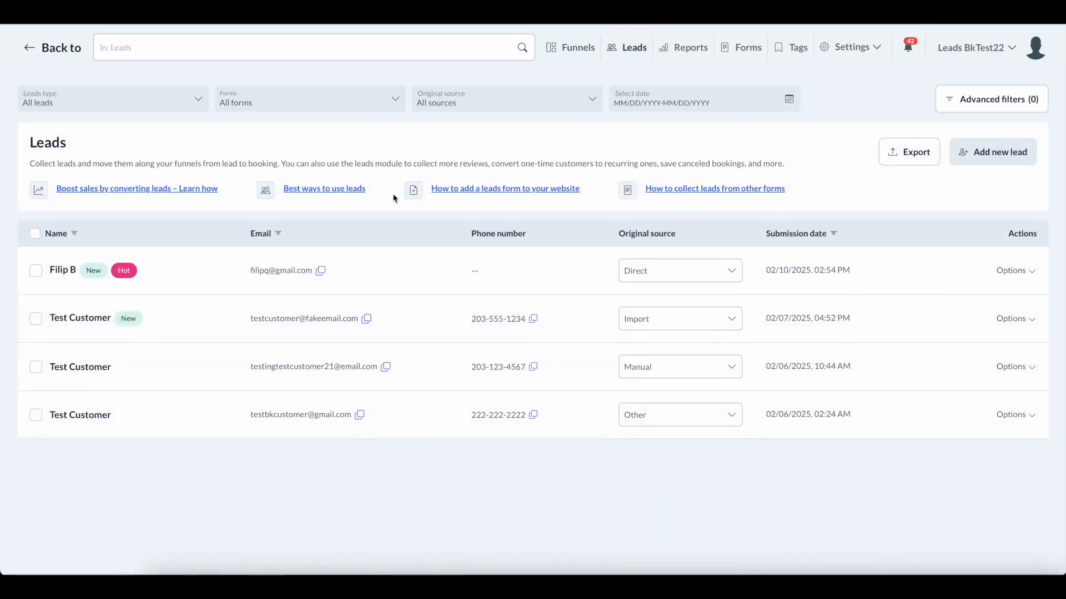